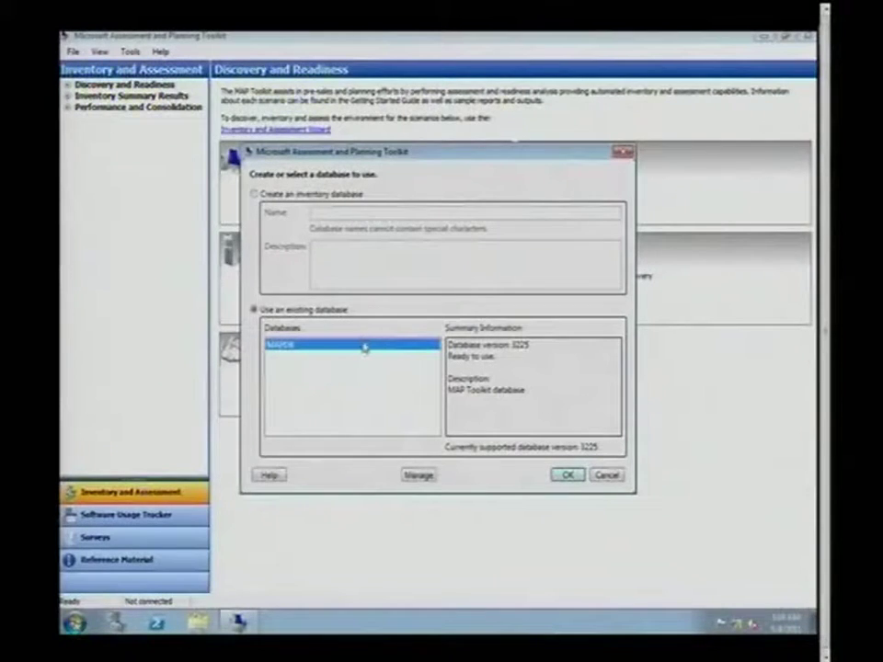
Confirm the MAPDB database and launch the Inventory and Assessment Wizard
left_click(565, 476)
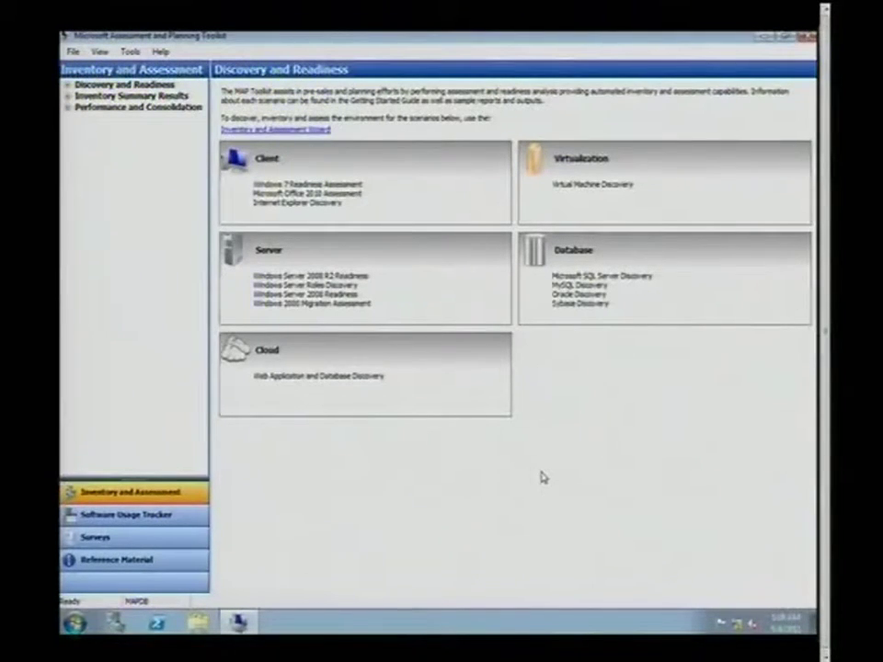
left_click(304, 132)
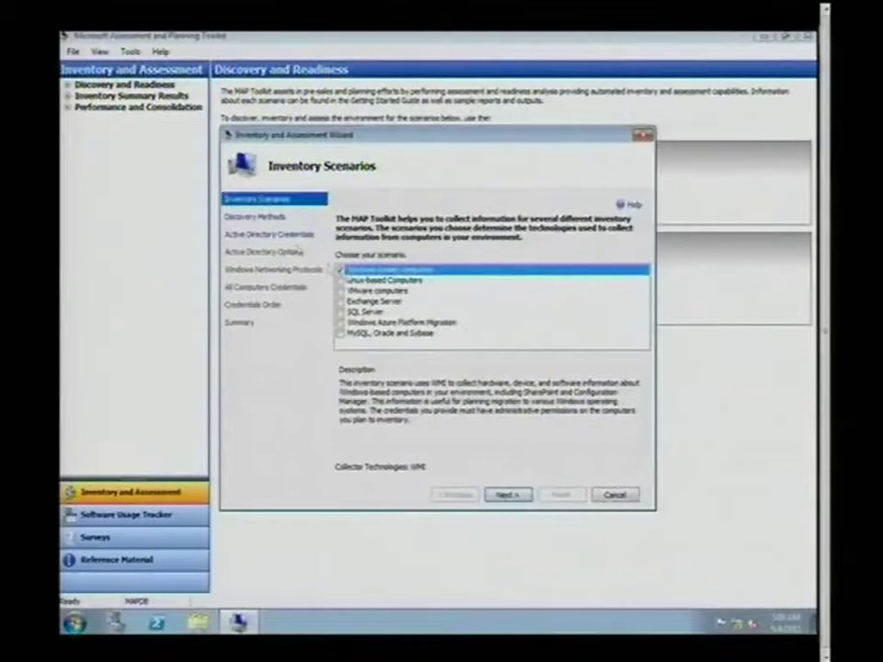
Select the SQL Server and MySQL, Oracle and Sybase scenarios instead of Windows-based computers
left_click(339, 270)
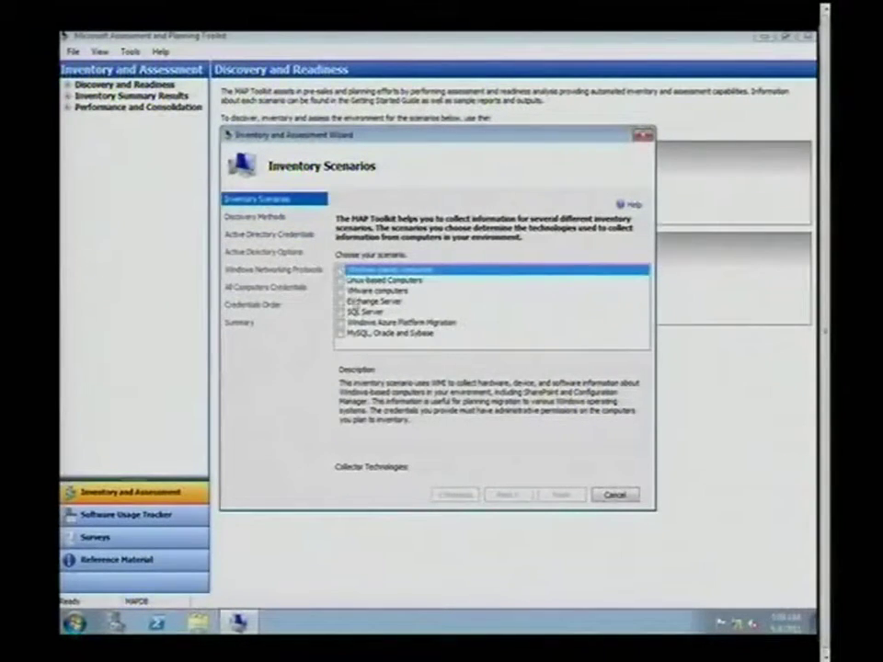
left_click(339, 312)
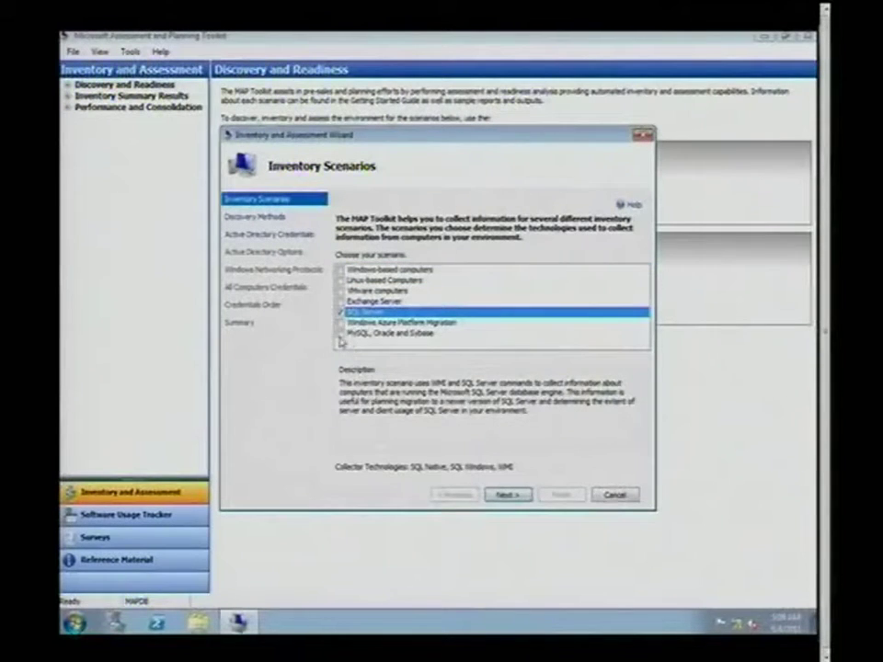
left_click(341, 333)
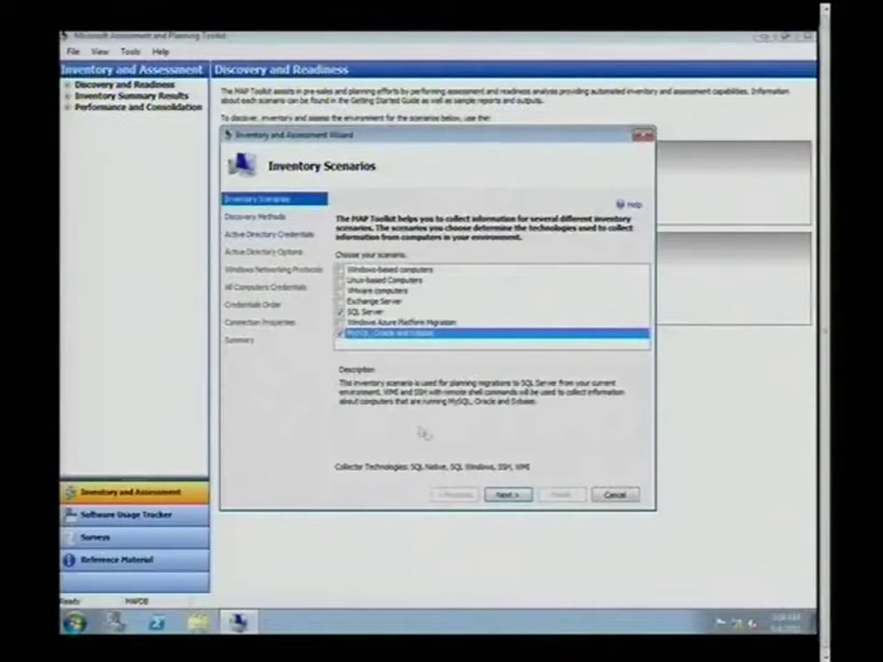
left_click(509, 494)
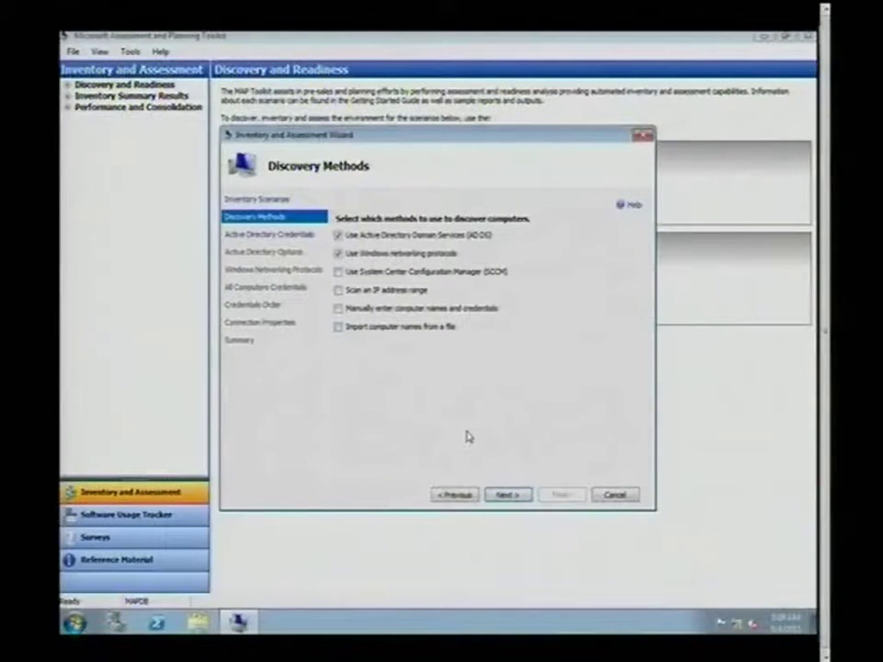
Limit discovery to Active Directory by turning off Windows networking protocols
left_click(383, 255)
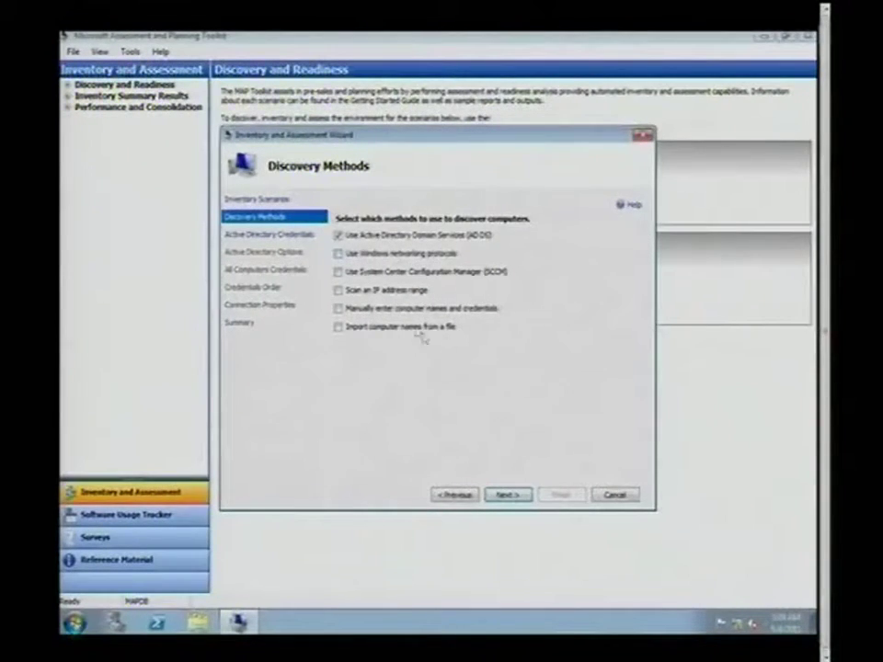
left_click(508, 494)
left_click(465, 249)
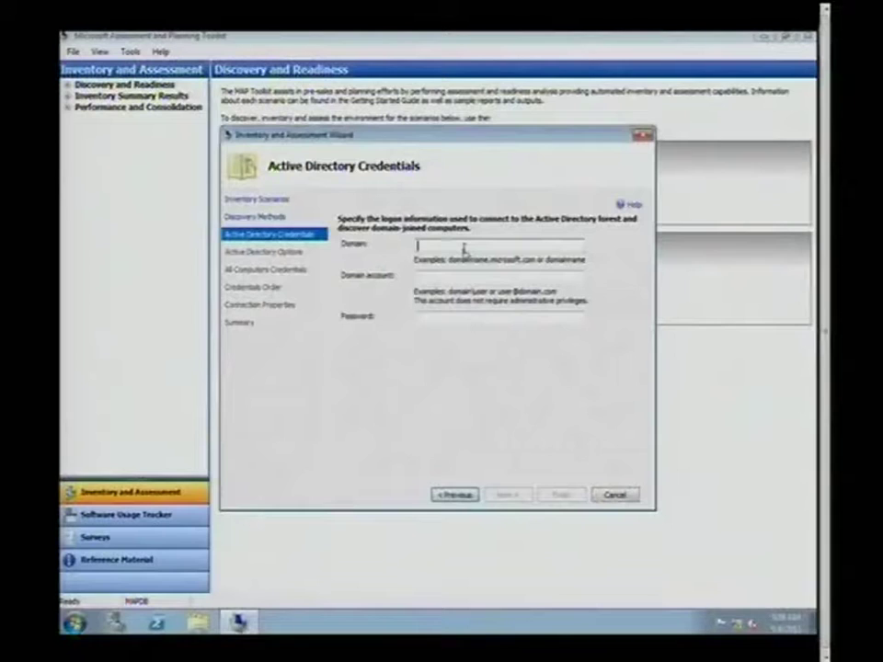
Enter domain hicerne.msft with the domain administrator account and its password
type("hi")
type("cerne")
type(".msft")
left_click(442, 278)
type("lucerne\\administrat")
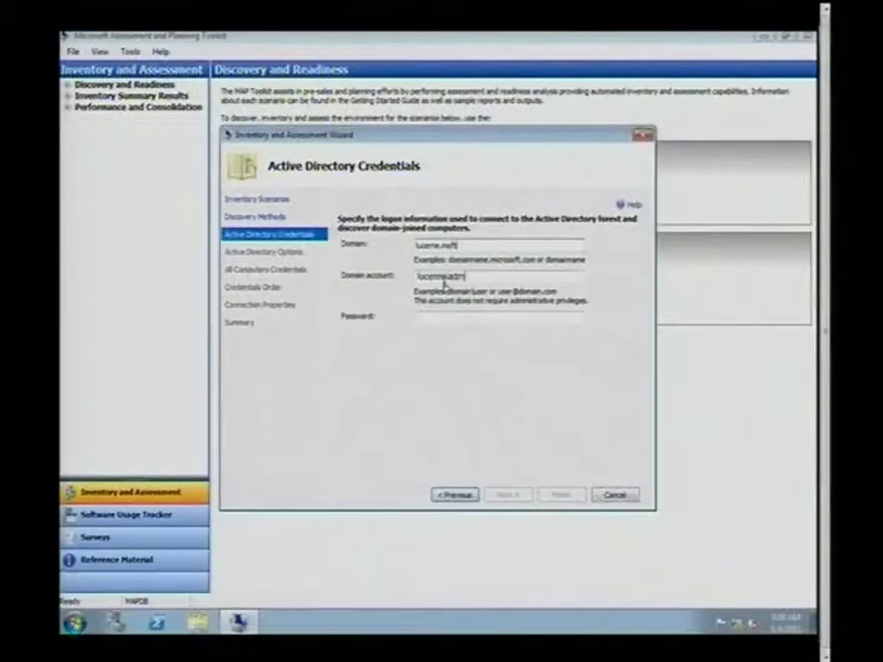
type("or")
left_click(447, 319)
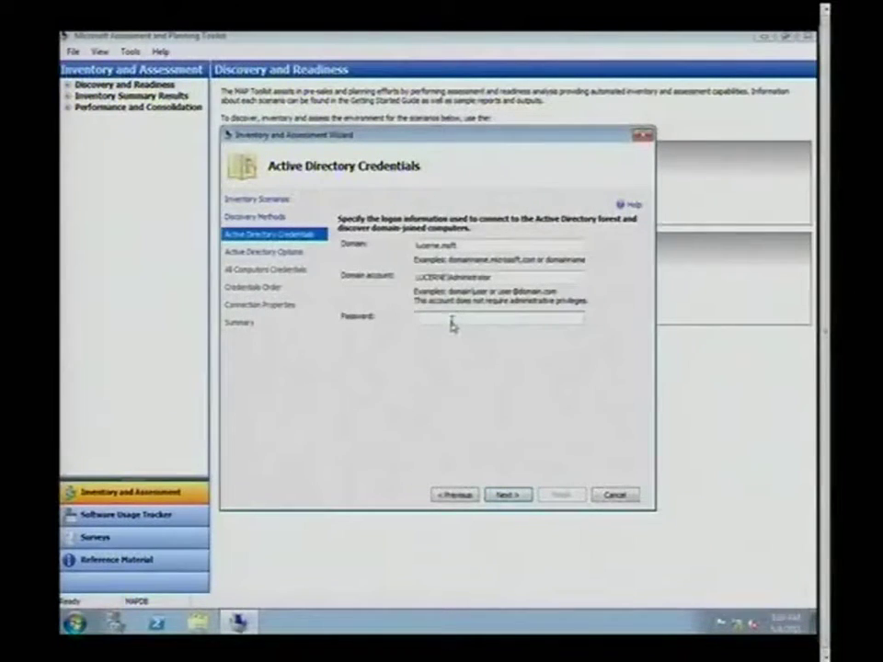
type("**********")
left_click(515, 493)
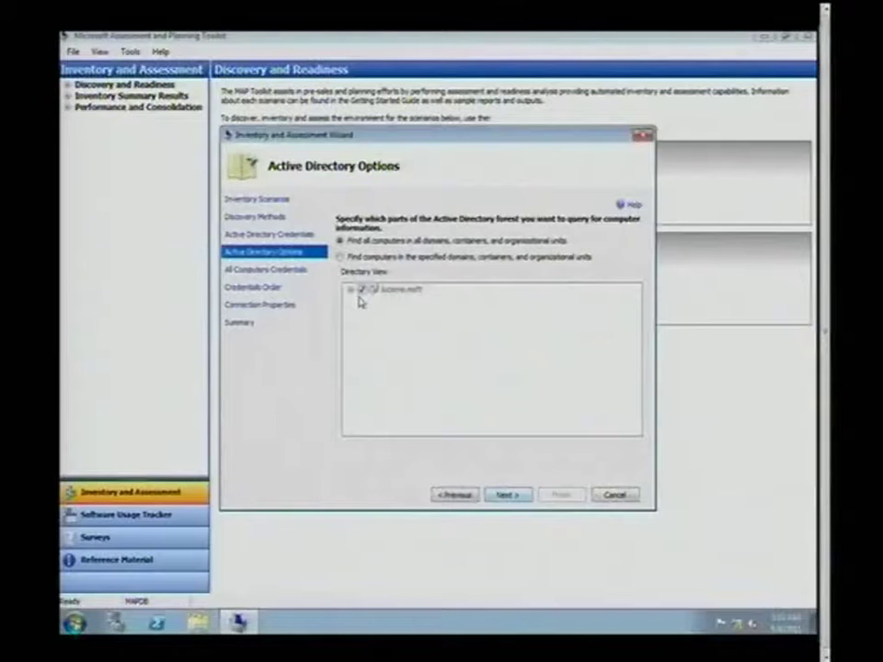
Keep searching all domains and save an administrator account credential with its password confirmed
left_click(507, 496)
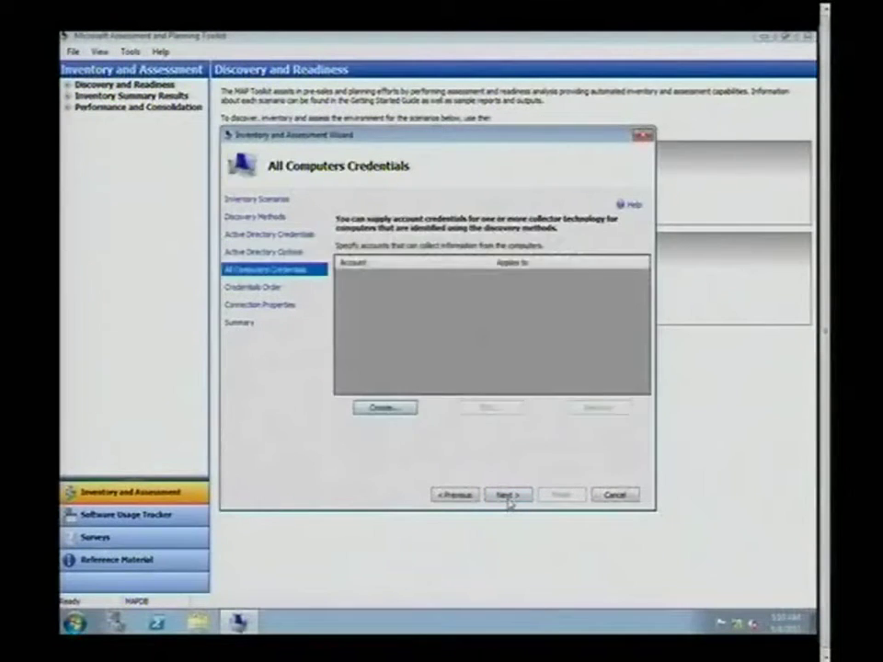
left_click(386, 408)
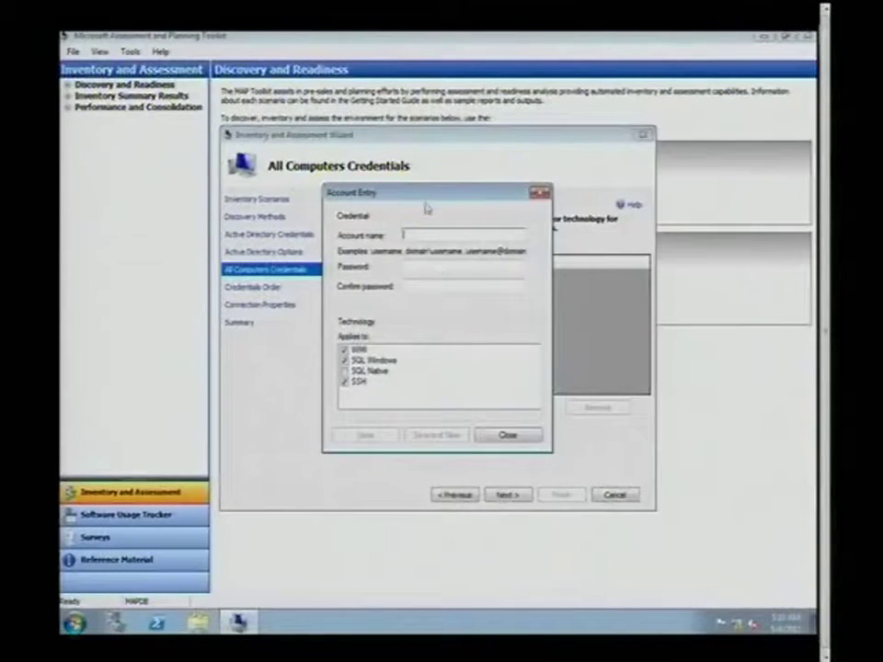
type("lucerne\\administrator")
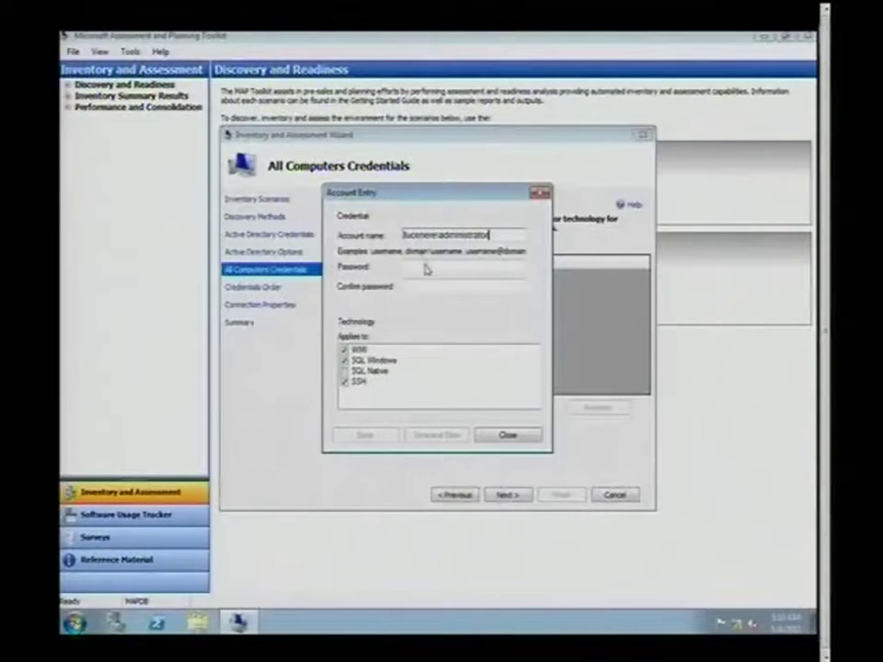
left_click(427, 268)
type("•••••••••••")
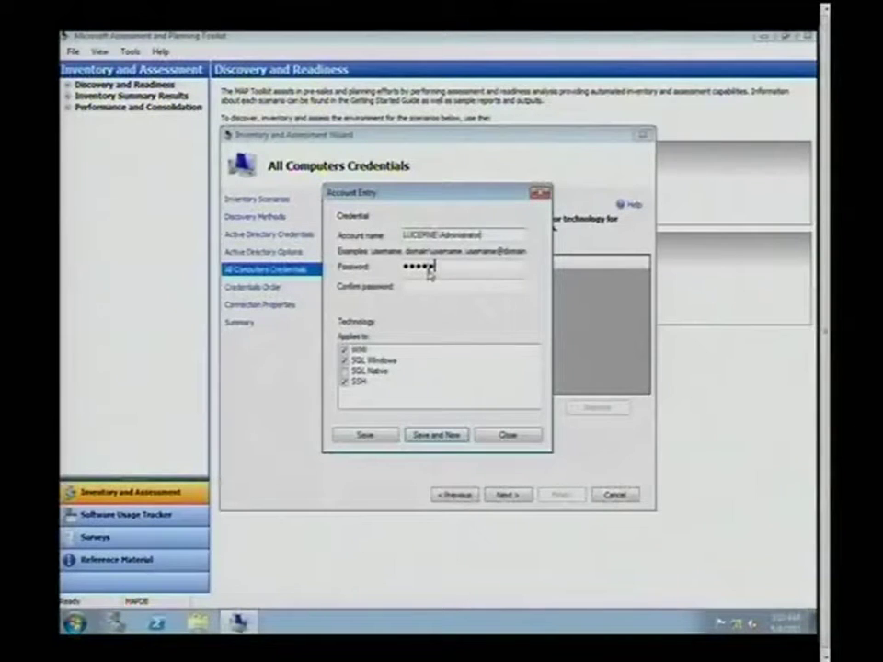
left_click(428, 288)
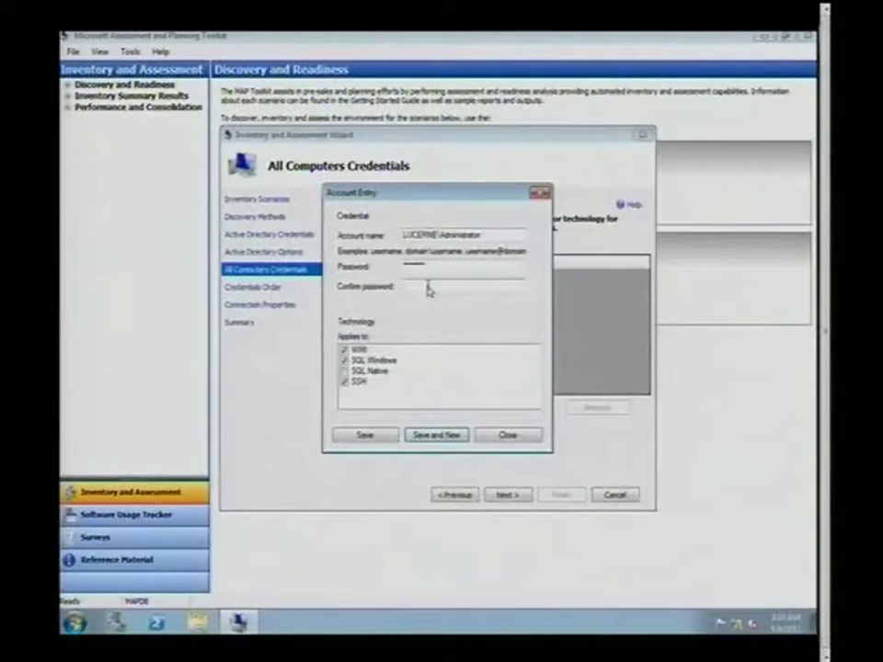
type("•••••••••••")
left_click(381, 435)
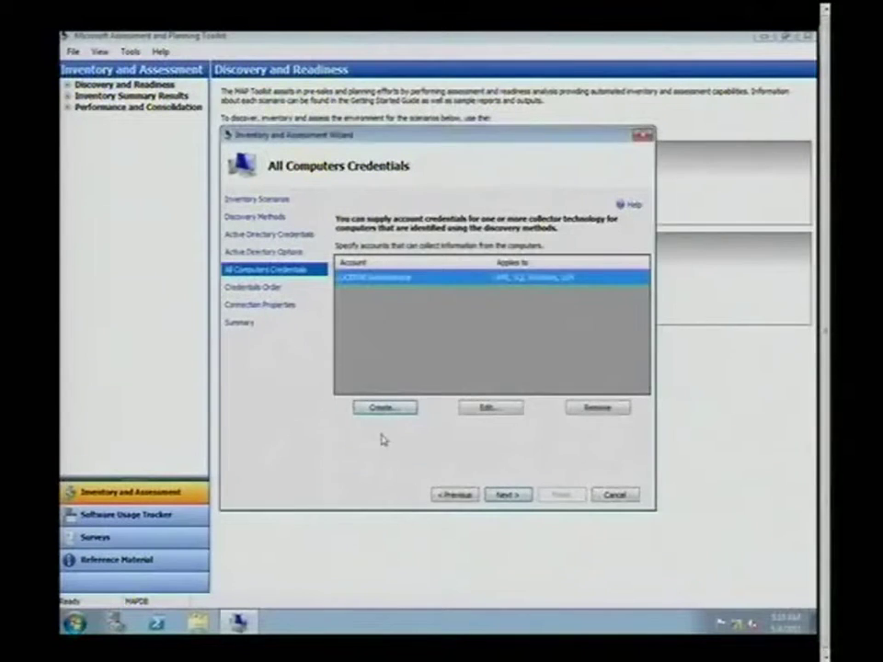
left_click(508, 494)
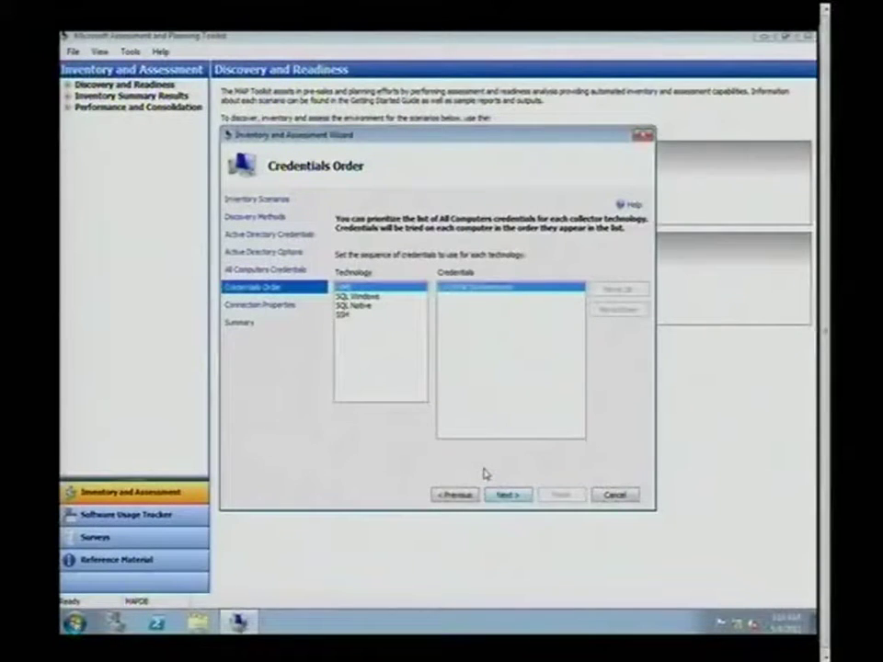
Accept the credential order and connection properties, then finish to run the inventory
left_click(511, 494)
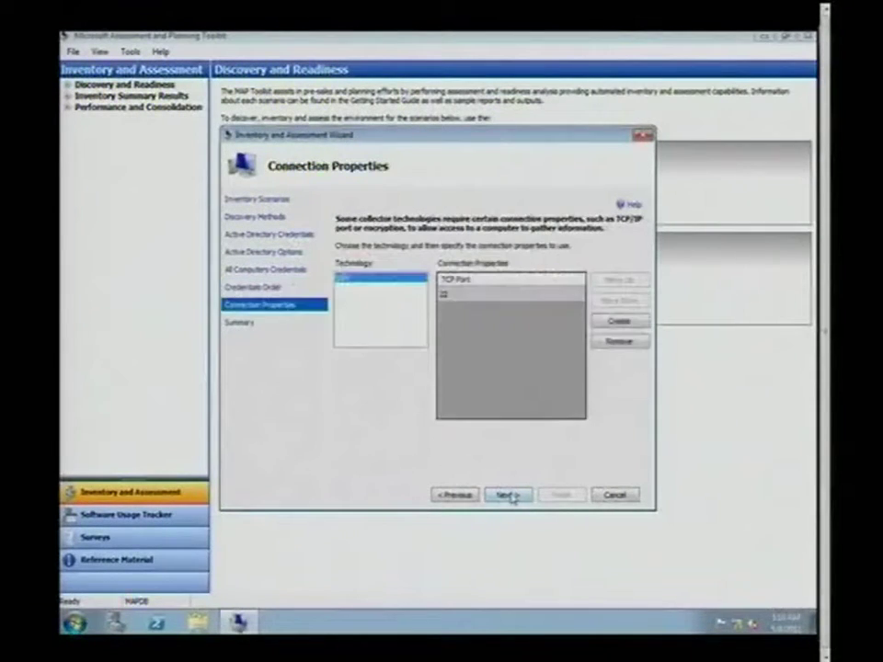
left_click(516, 495)
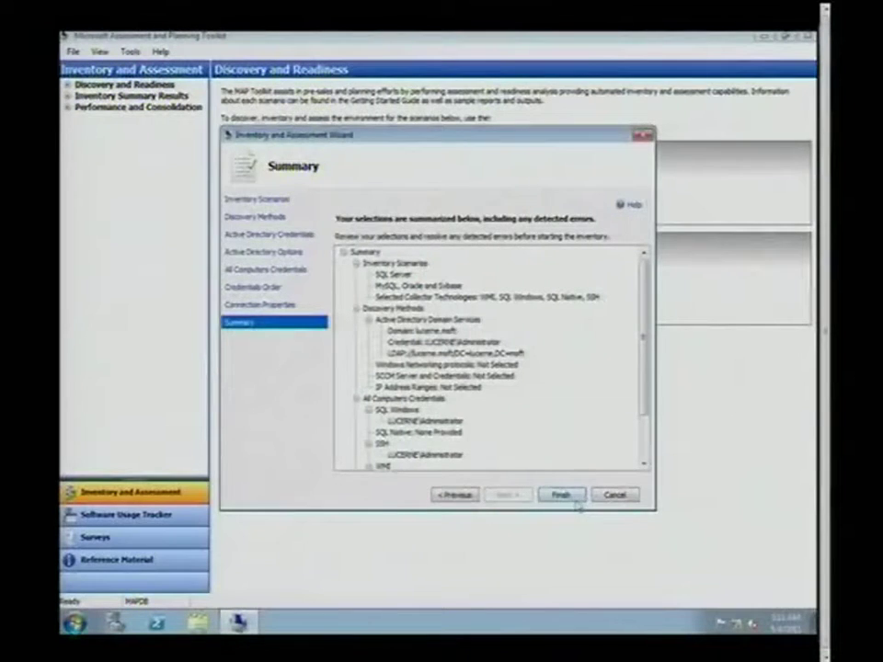
left_click(563, 494)
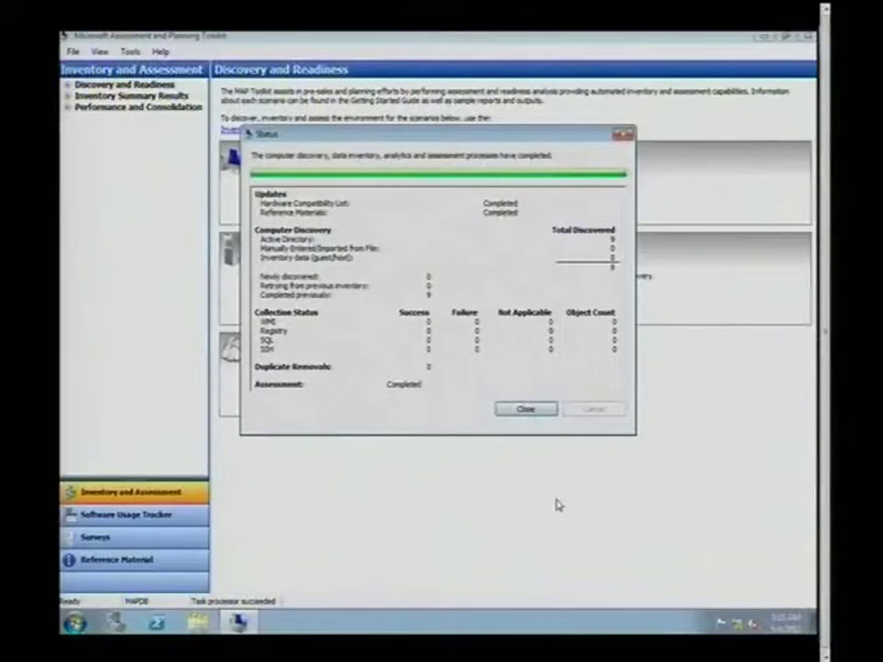
Dismiss the status report and view the SQL Server and Oracle discovery summary results
left_click(524, 410)
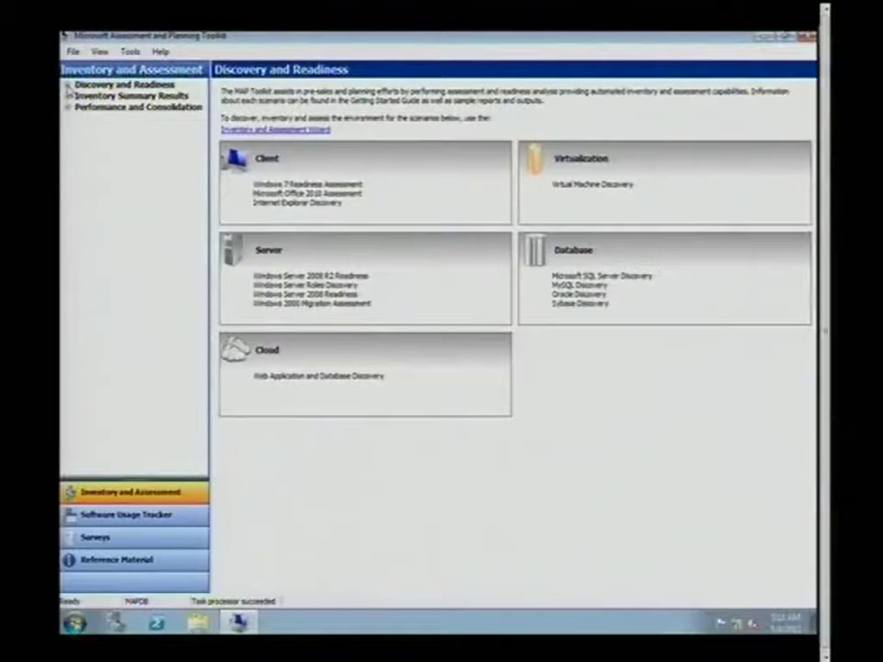
left_click(68, 85)
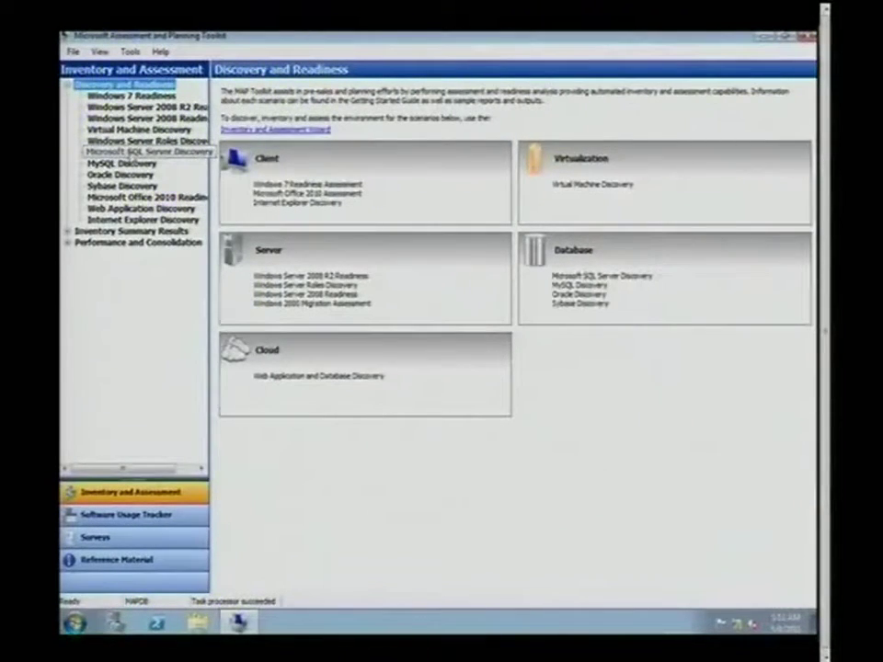
left_click(143, 152)
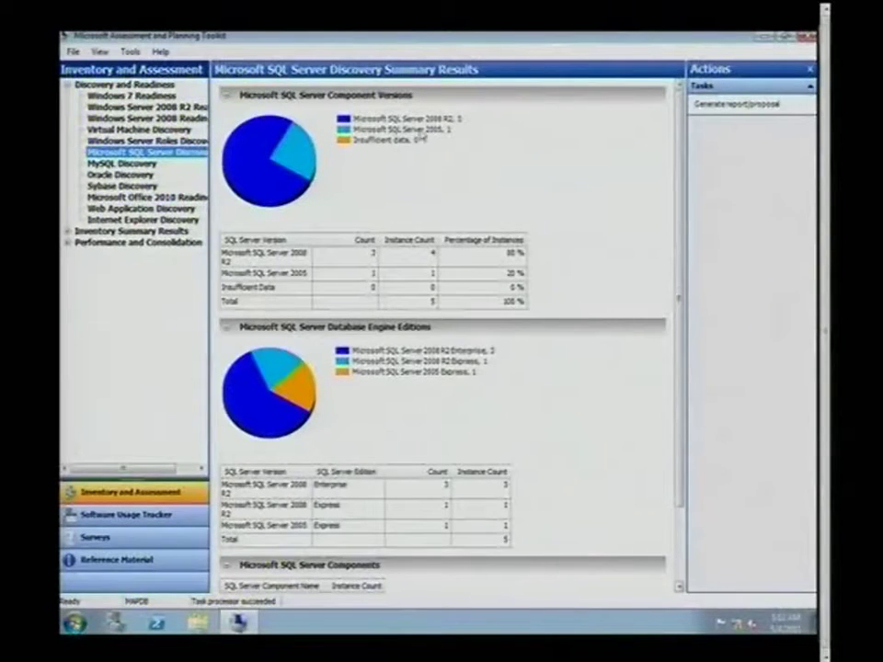
left_click(679, 529)
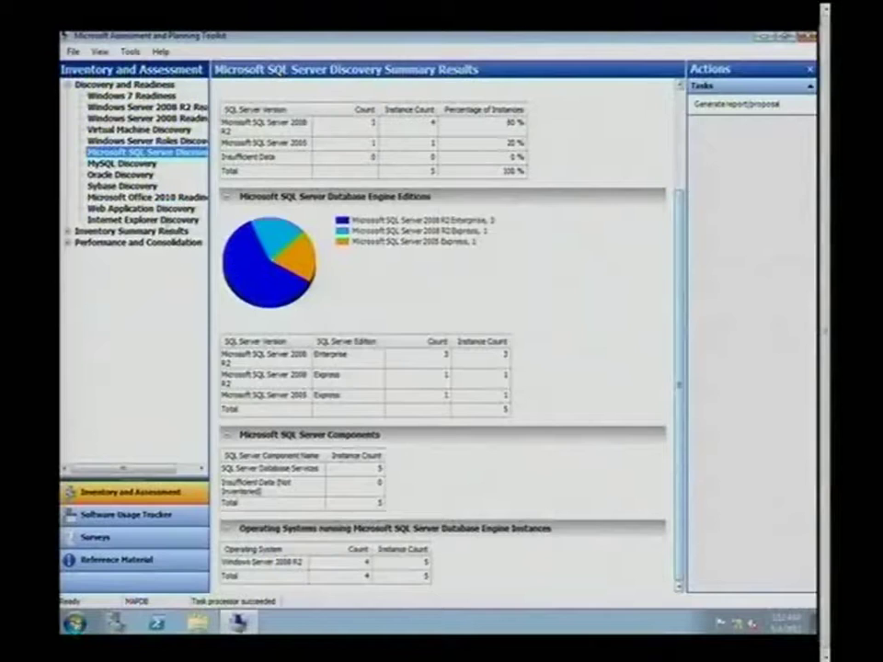
left_click(121, 174)
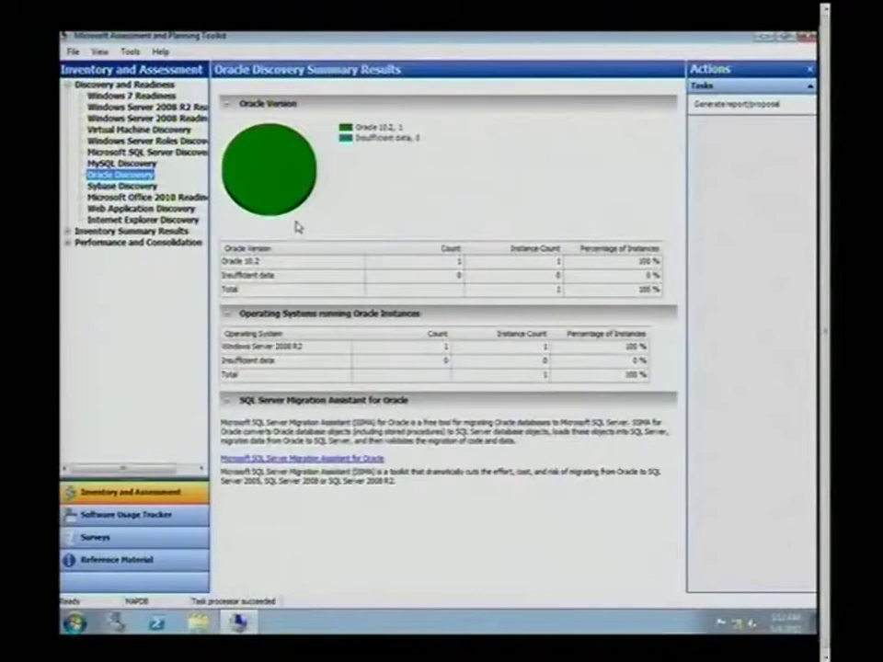
Show the product inventory results for all discovered products
left_click(68, 231)
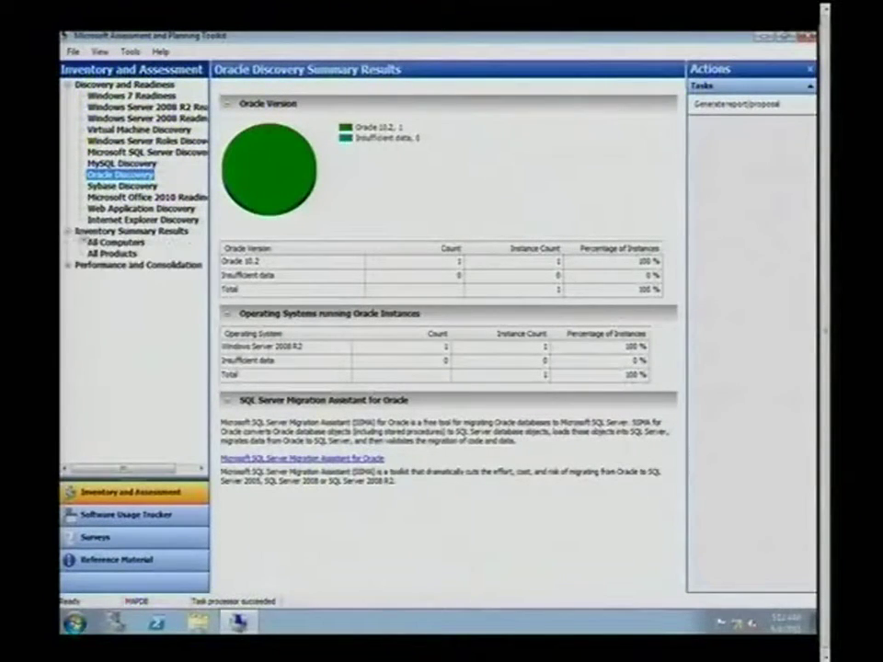
left_click(112, 253)
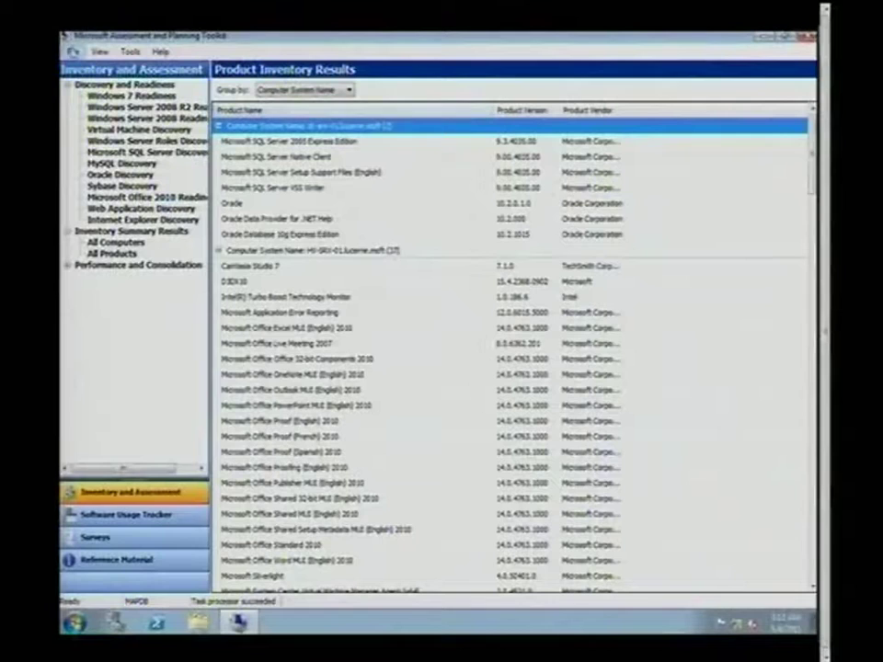
left_click(72, 51)
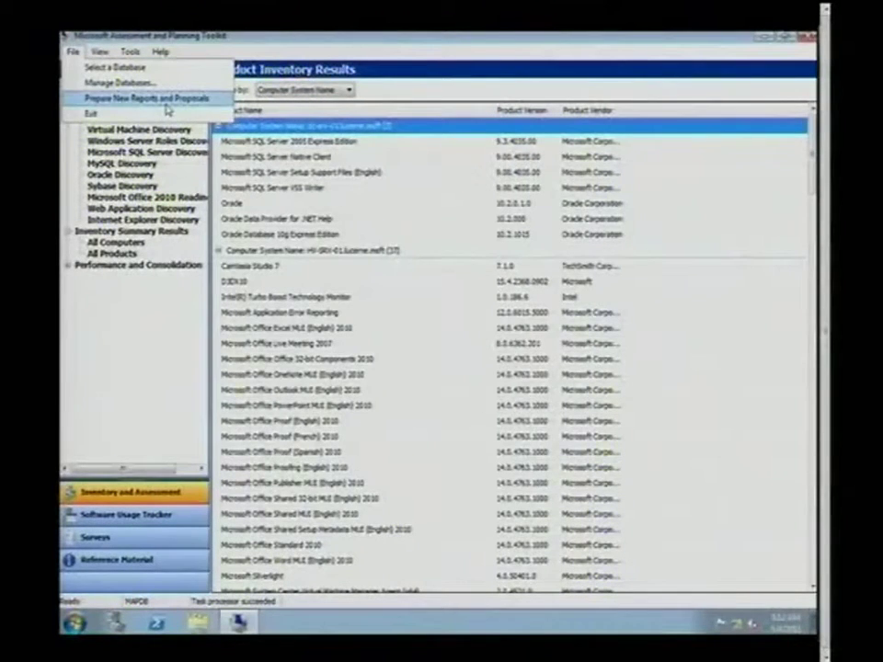
left_click(166, 101)
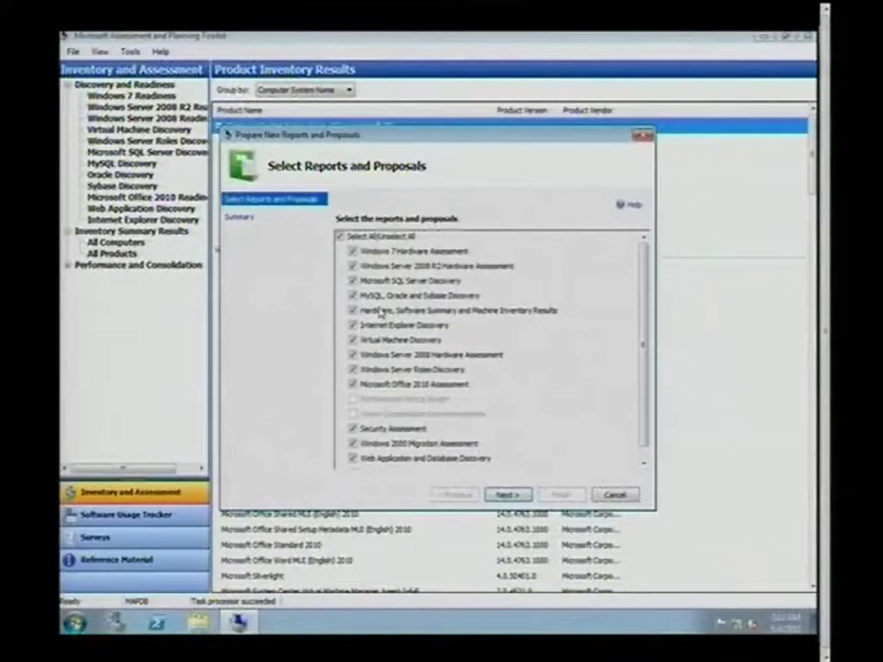
left_click(507, 494)
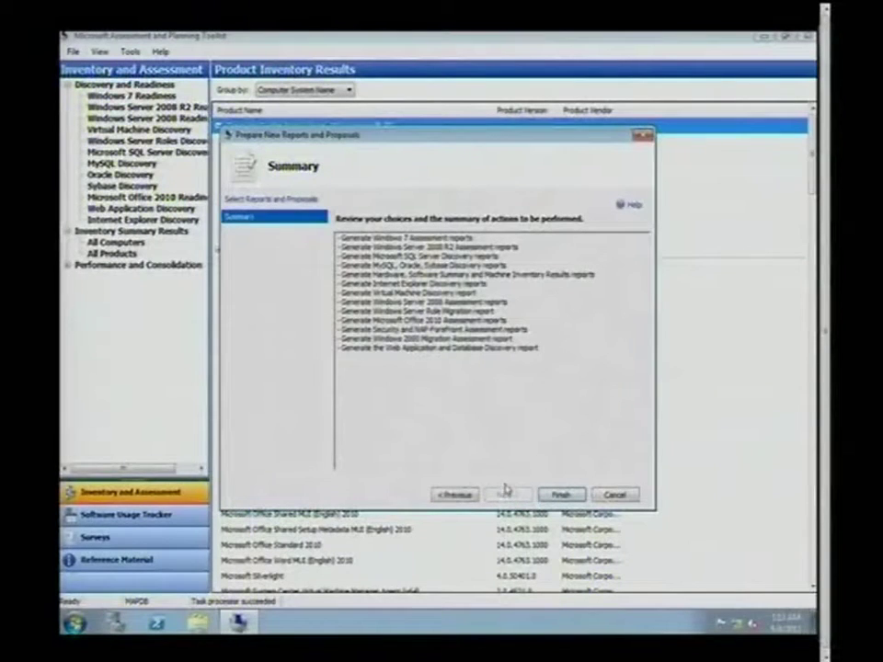
left_click(607, 496)
left_click(501, 372)
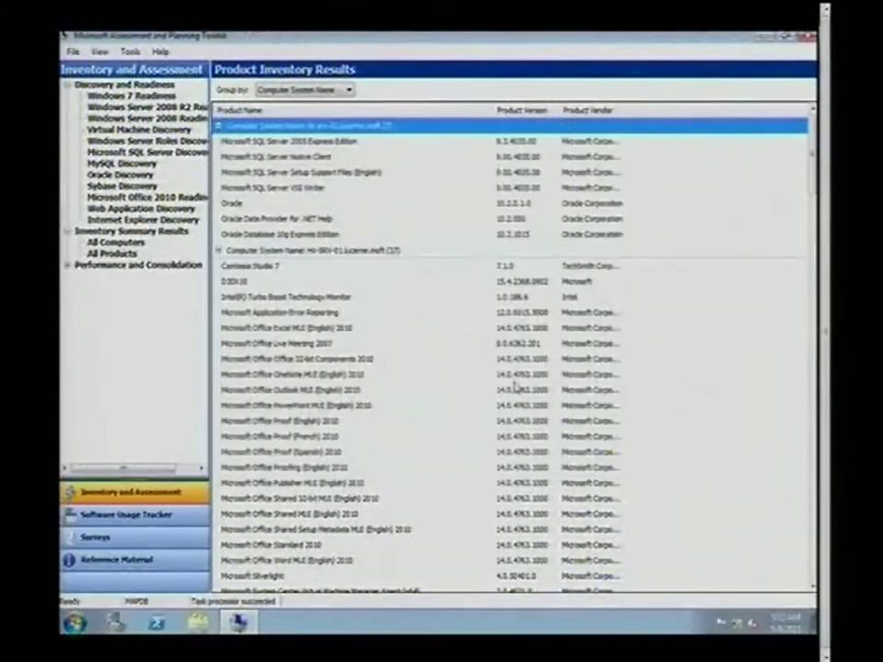
Close the toolkit and open the SQL Server assessment workbook from C:\MAPS Reports
left_click(808, 37)
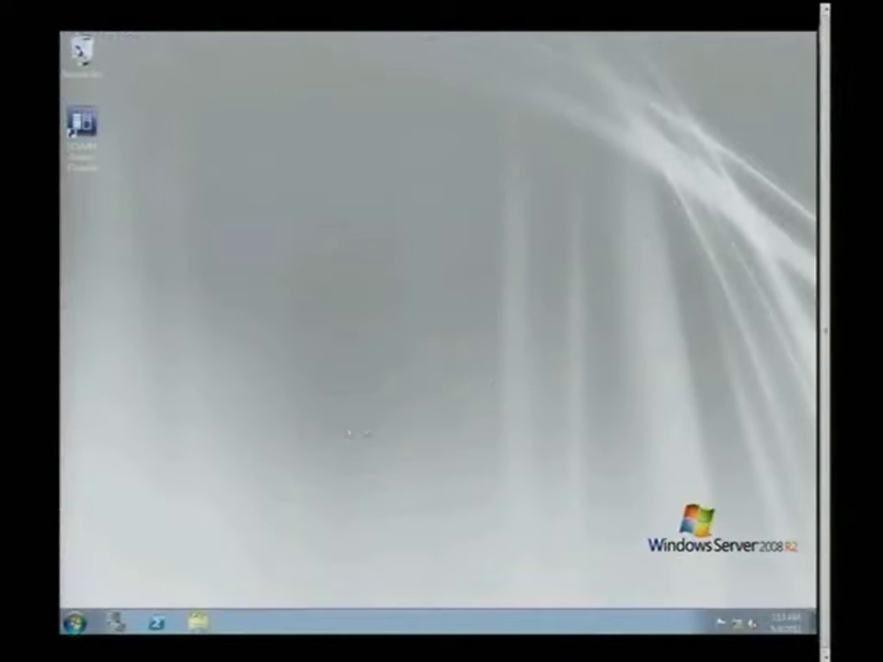
left_click(75, 622)
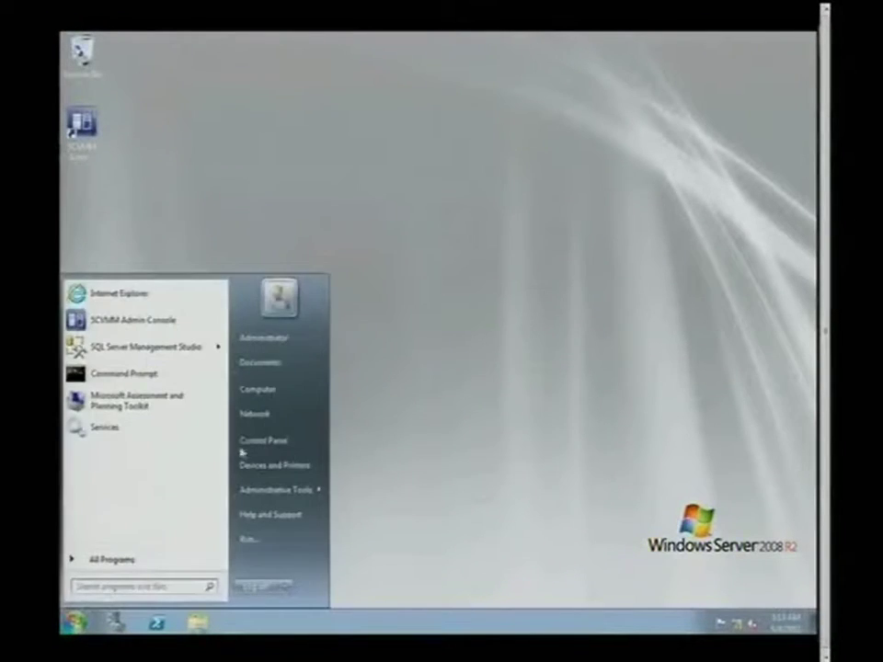
left_click(271, 391)
double_click(384, 229)
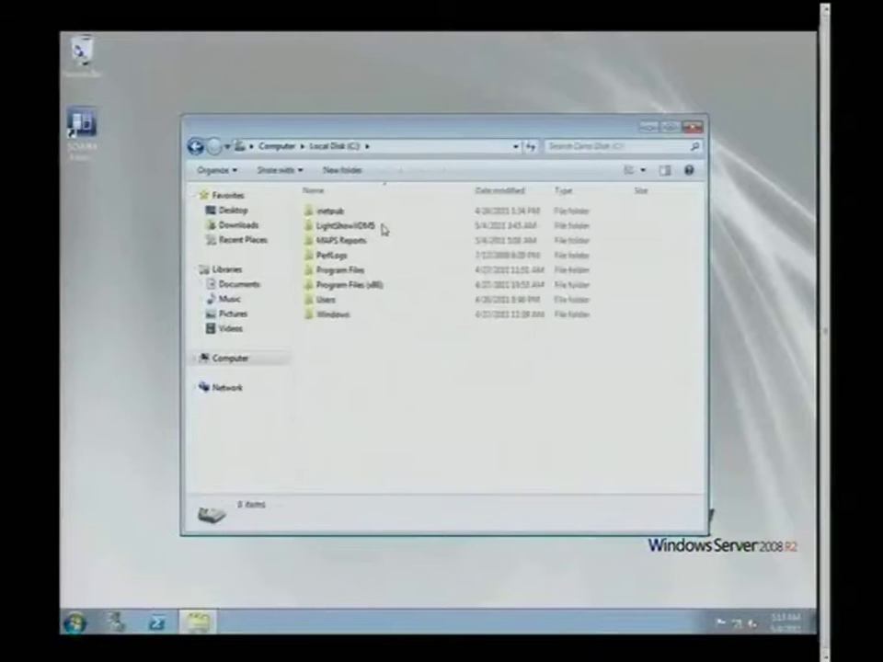
double_click(344, 241)
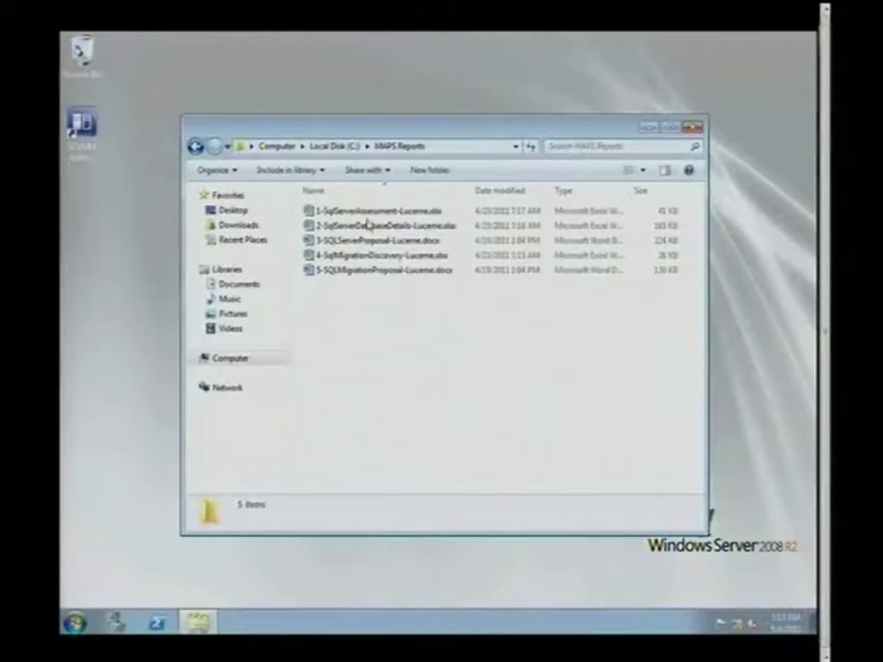
double_click(366, 213)
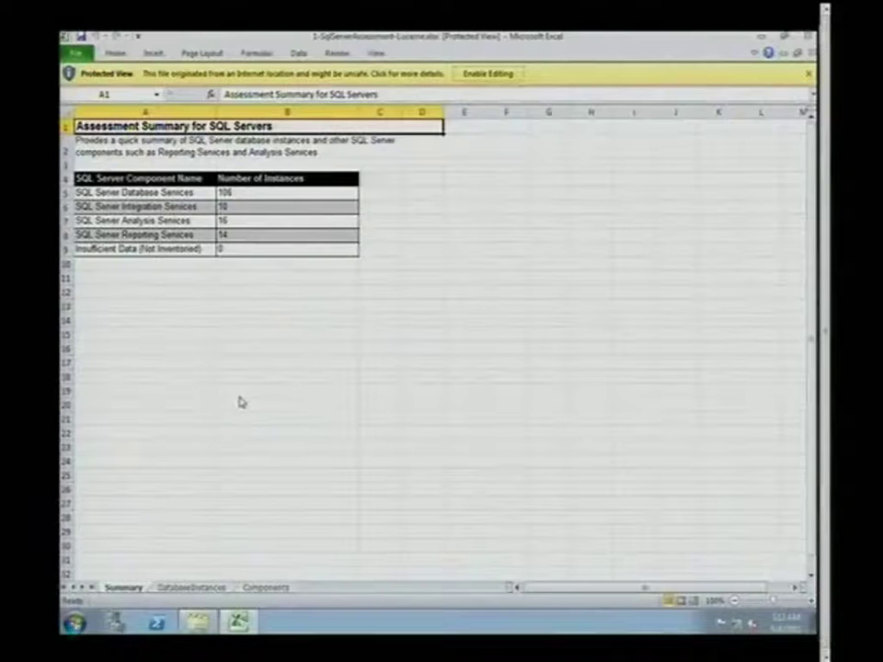
Review the DatabaseInstances and Components sheets, then return to the MAPS Reports folder
left_click(191, 587)
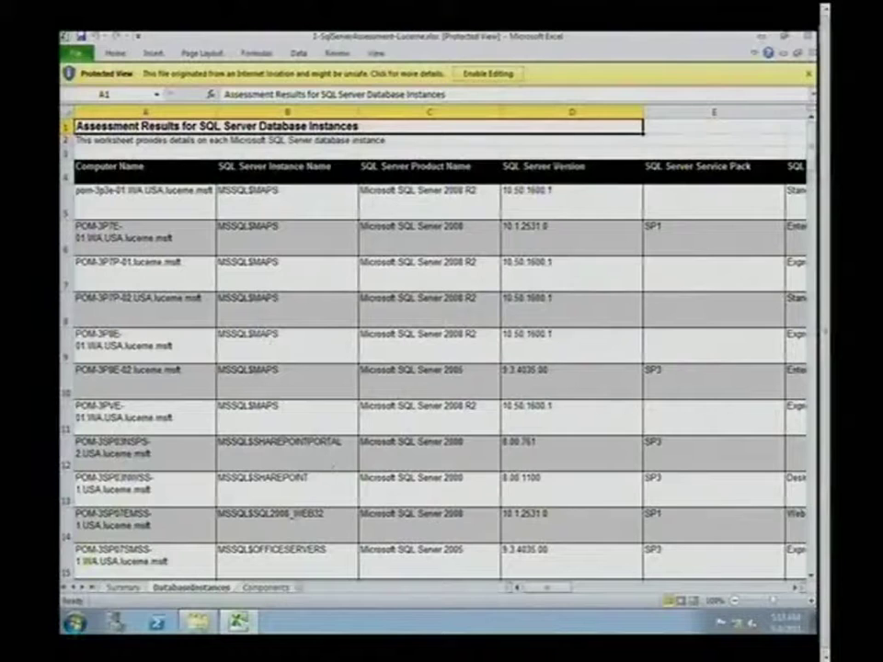
left_click(269, 587)
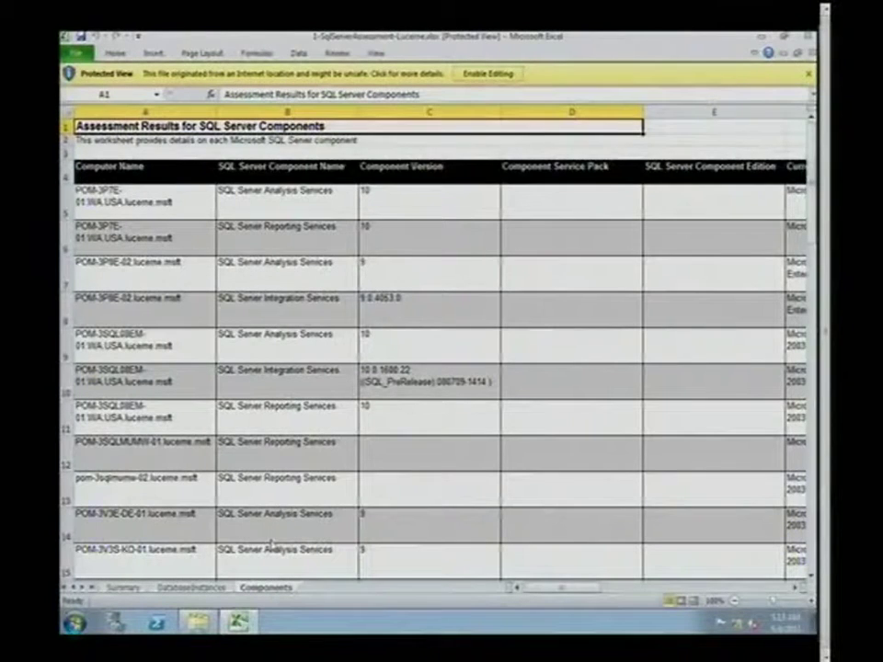
left_click(197, 621)
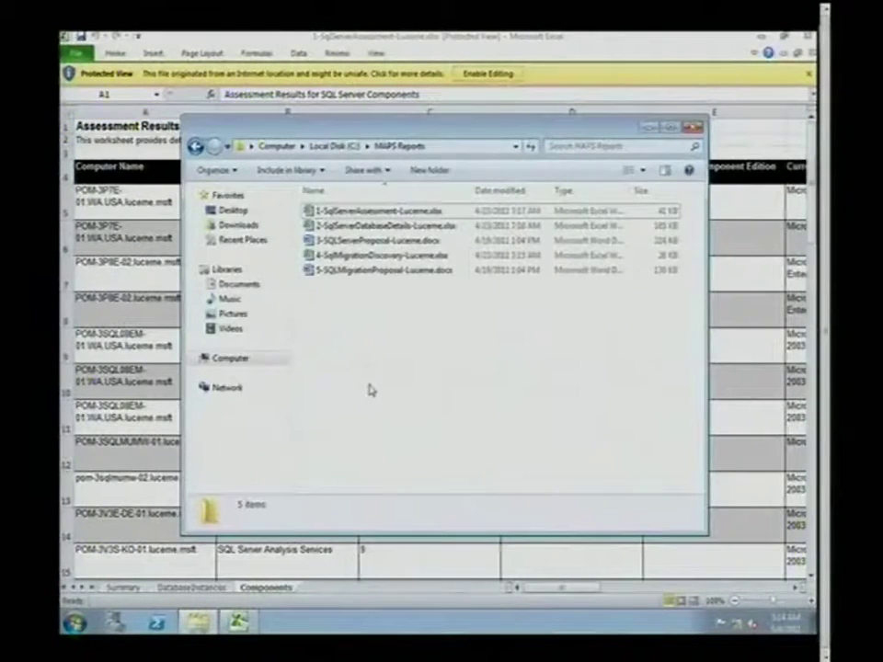
Open the database details workbook and view its SQLServerSummary through DBUserDetails sheets
double_click(345, 226)
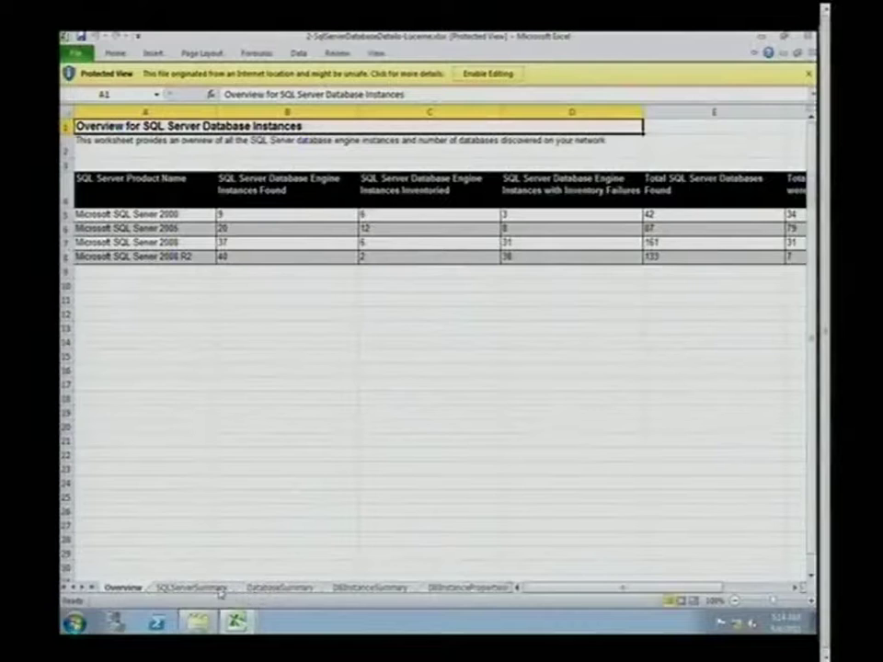
left_click(191, 586)
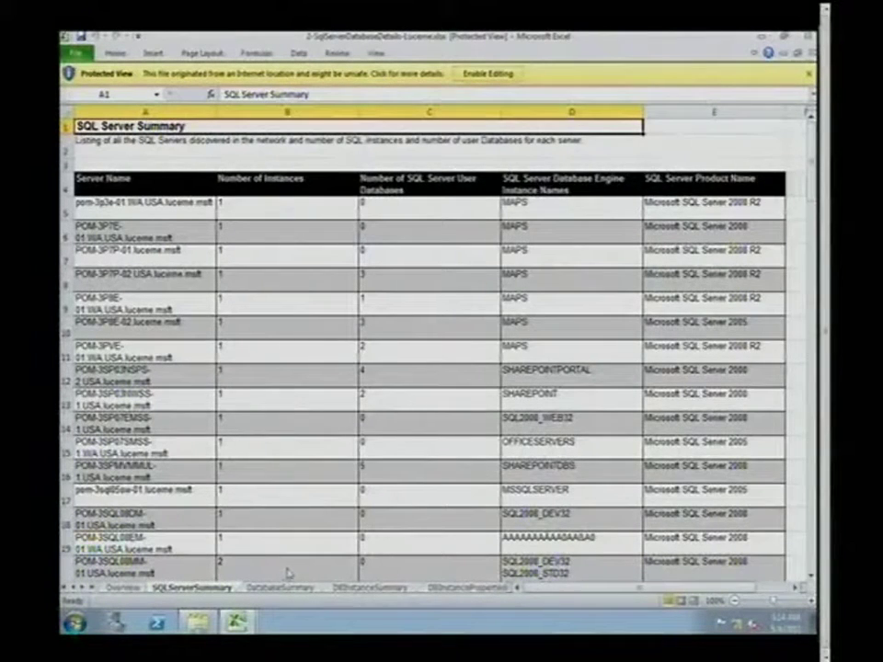
left_click(280, 586)
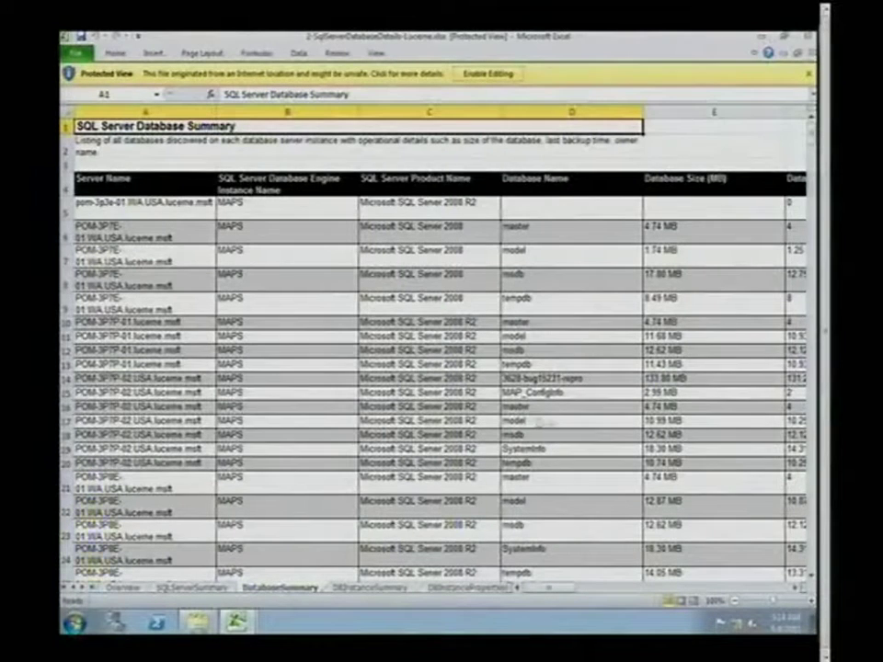
left_click(402, 589)
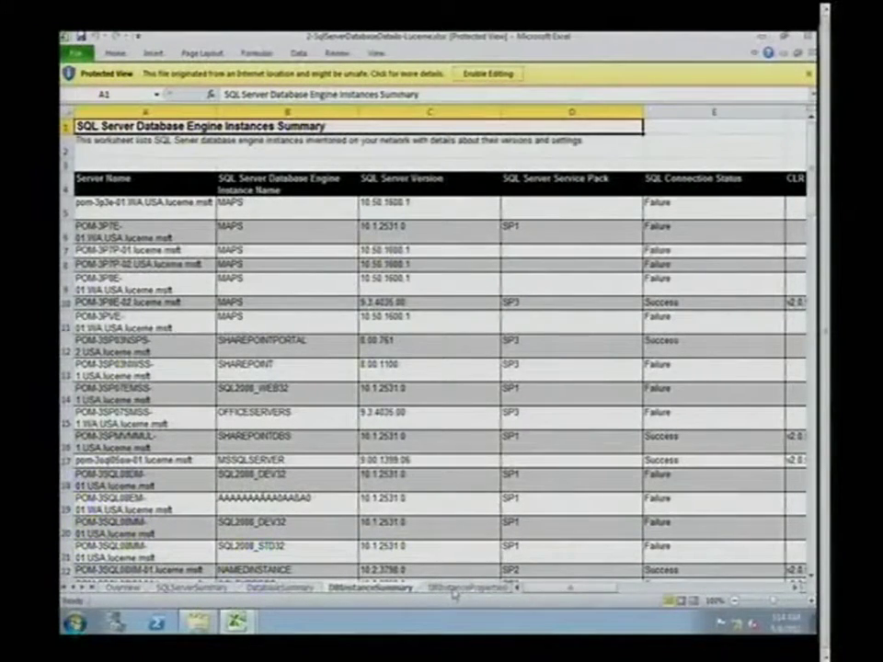
left_click(464, 589)
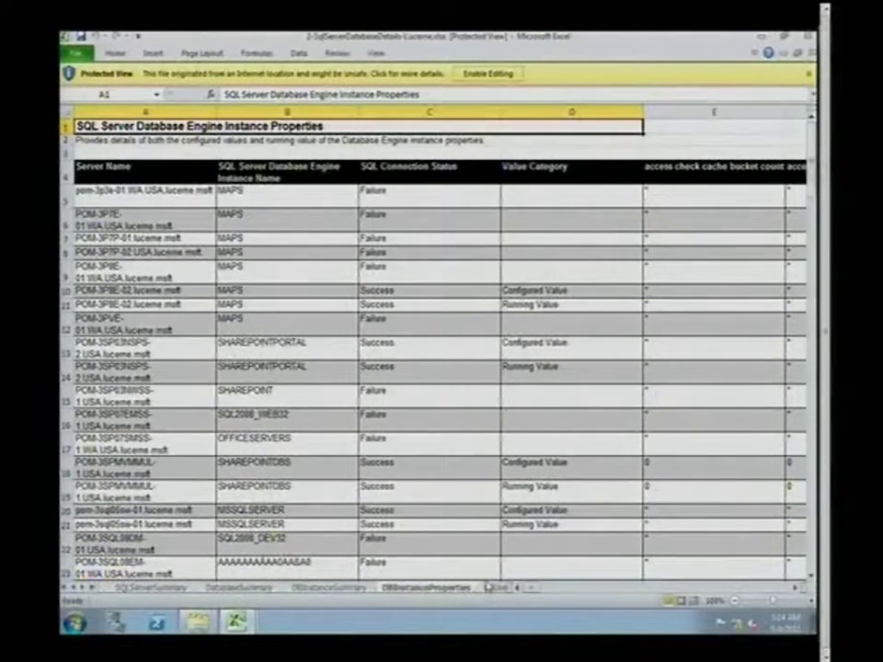
left_click(487, 587)
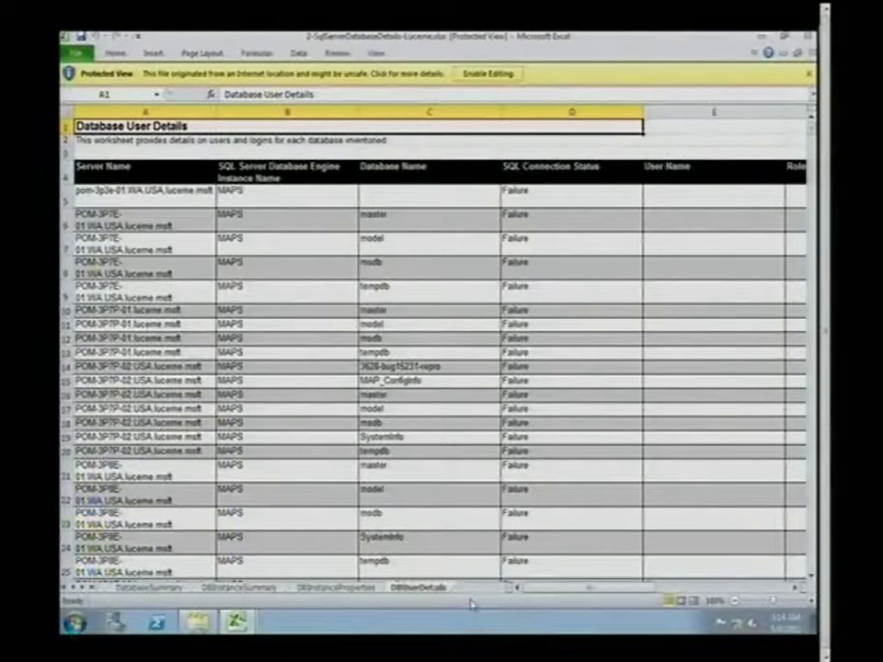
left_click(196, 621)
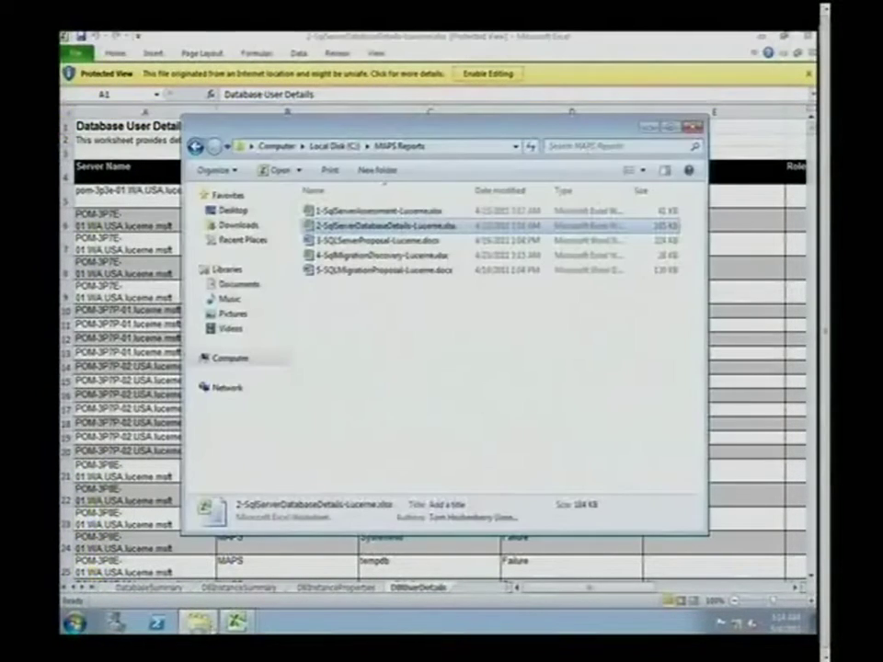
Open the SQLServerProposal document and page through all 10 pages to Appendix A
double_click(345, 242)
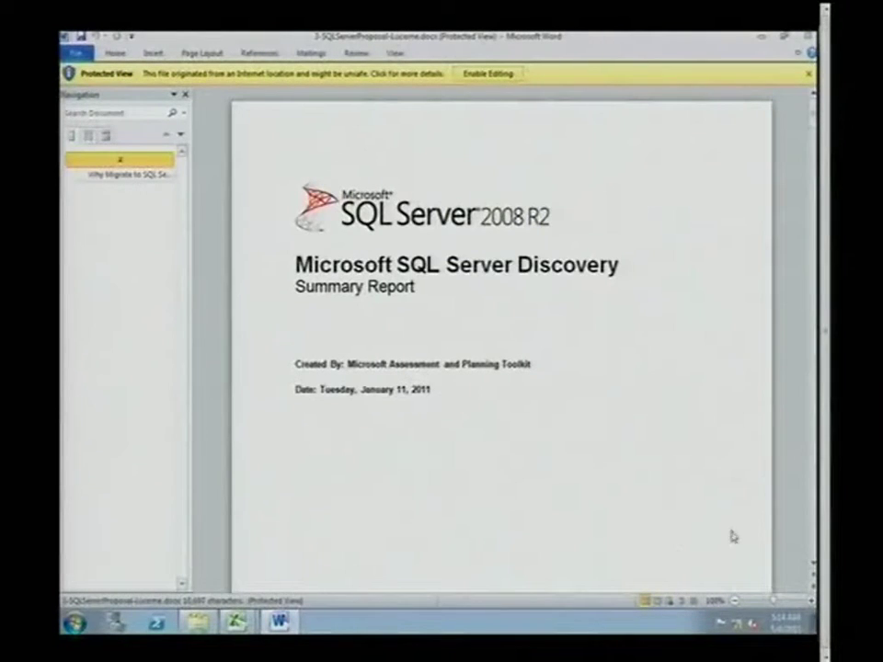
left_click(812, 585)
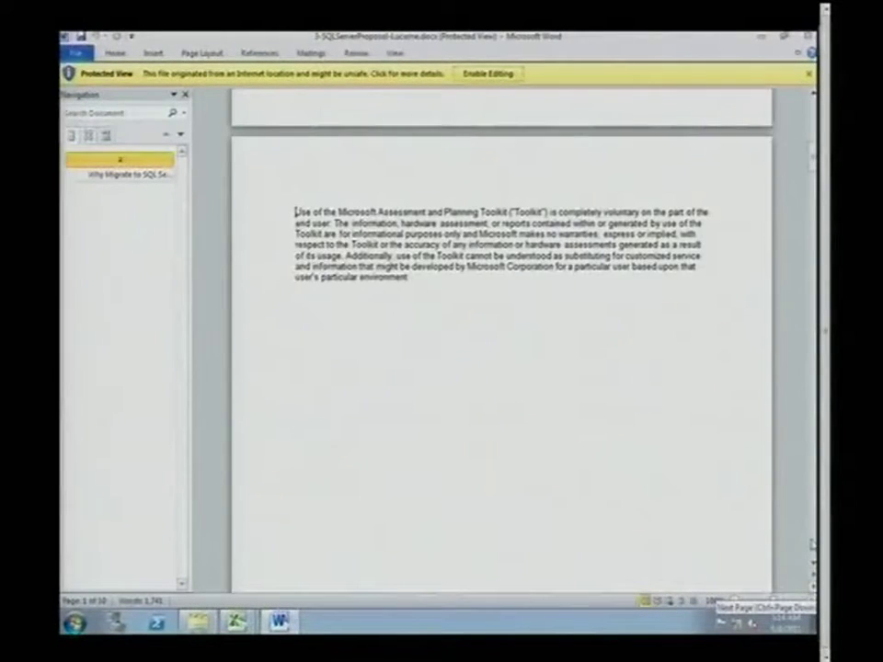
left_click(812, 585)
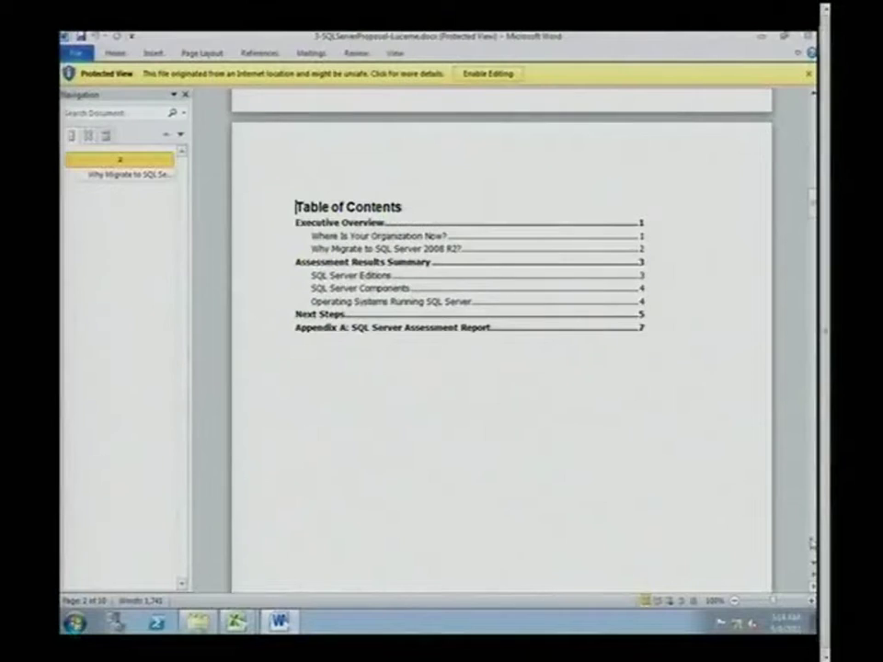
left_click(812, 586)
left_click(812, 586)
left_click(812, 585)
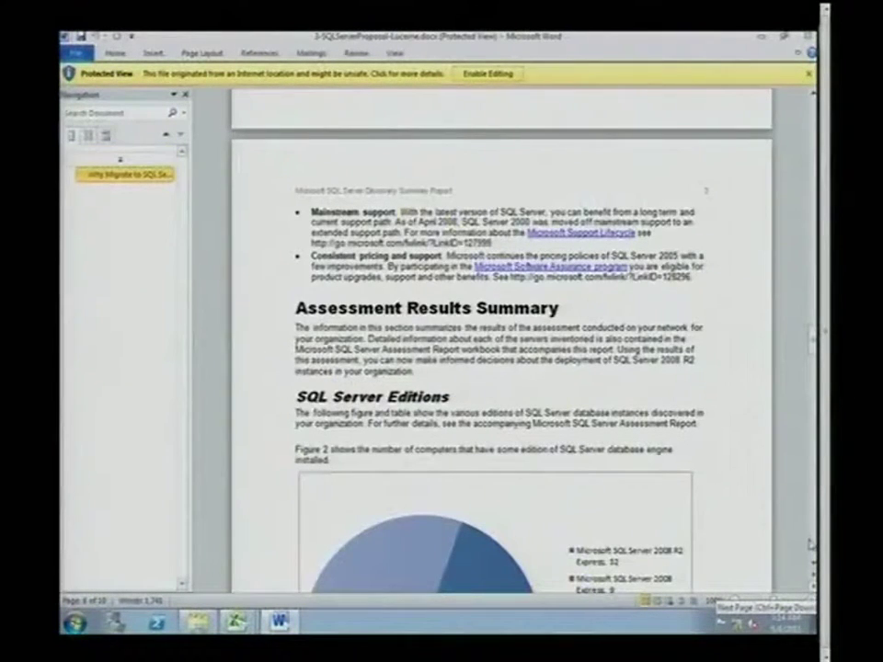
left_click(812, 585)
left_click(812, 586)
left_click(812, 586)
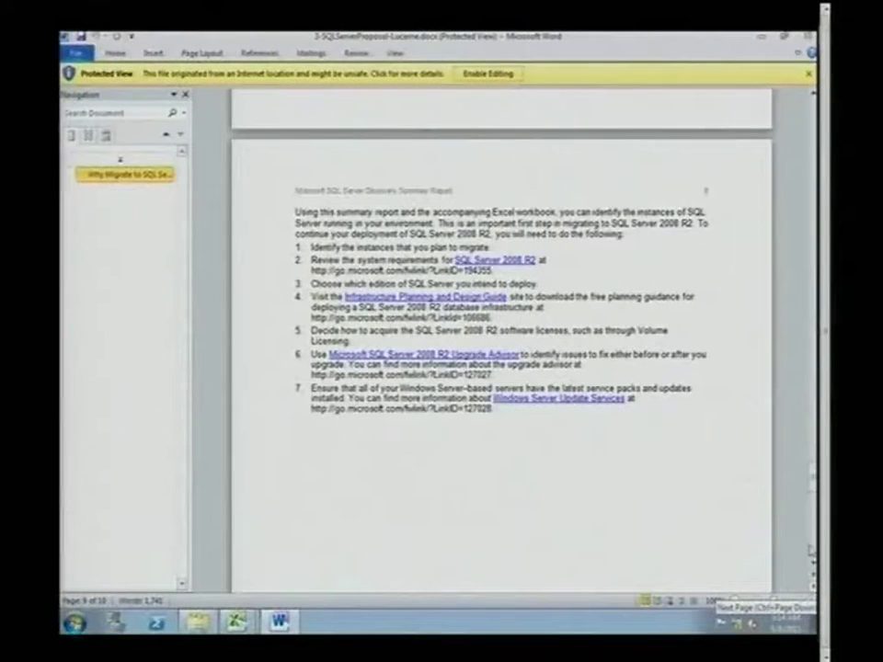
left_click(811, 586)
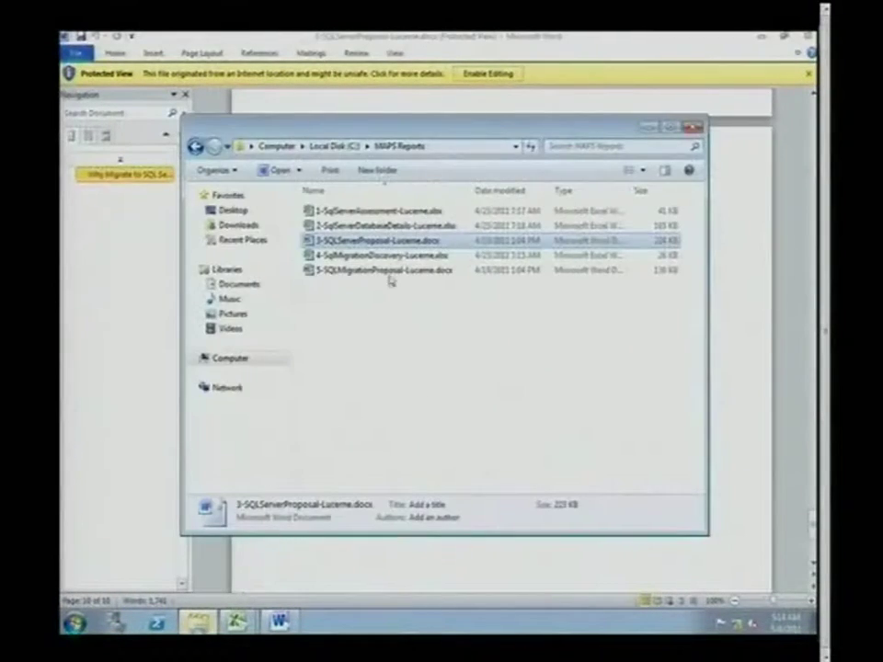
Open the MigrationDiscovery workbook, view its MySQL, Oracle and Sybase sheets, then open the MigrationProposal document
double_click(397, 257)
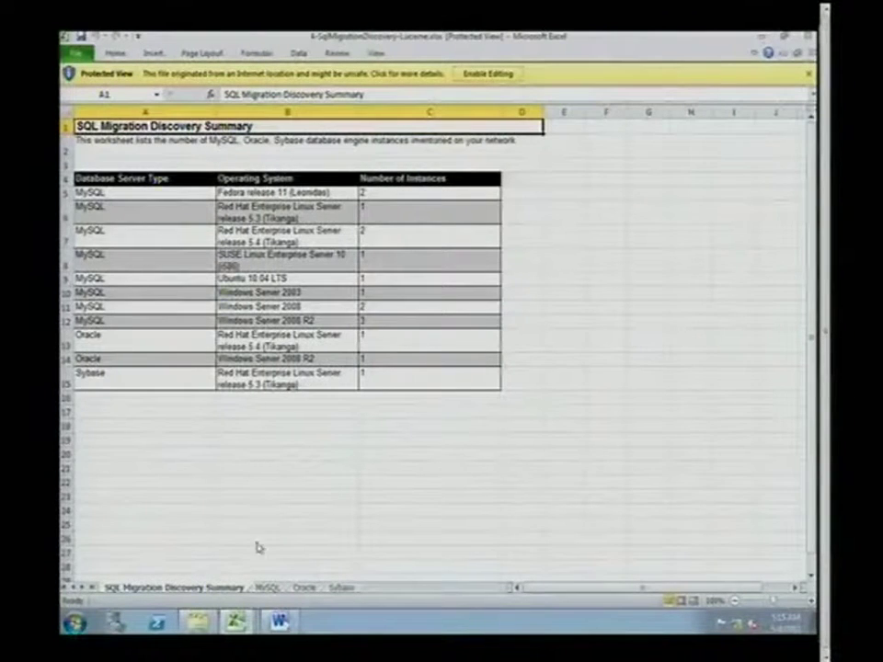
left_click(269, 587)
left_click(306, 588)
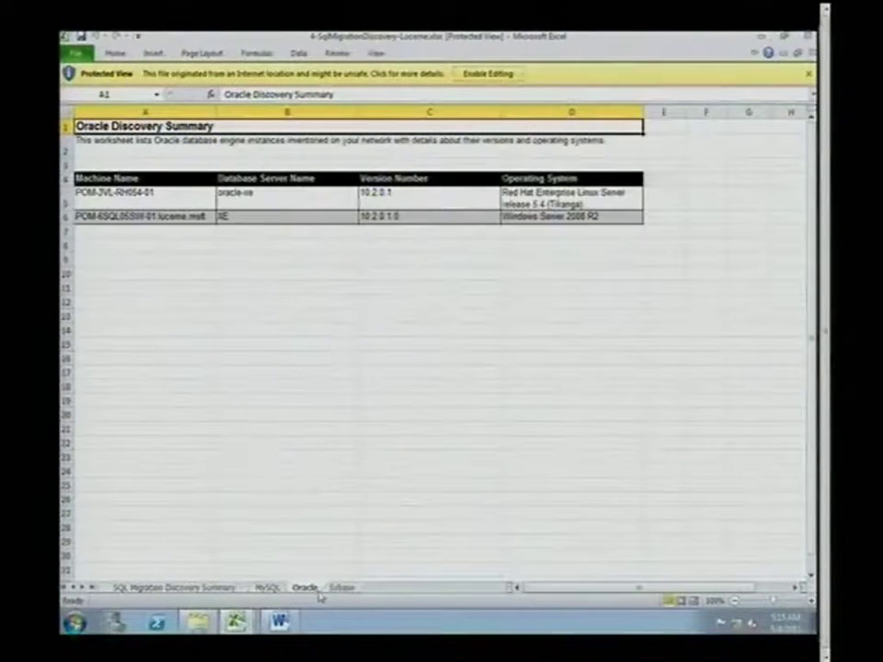
left_click(341, 587)
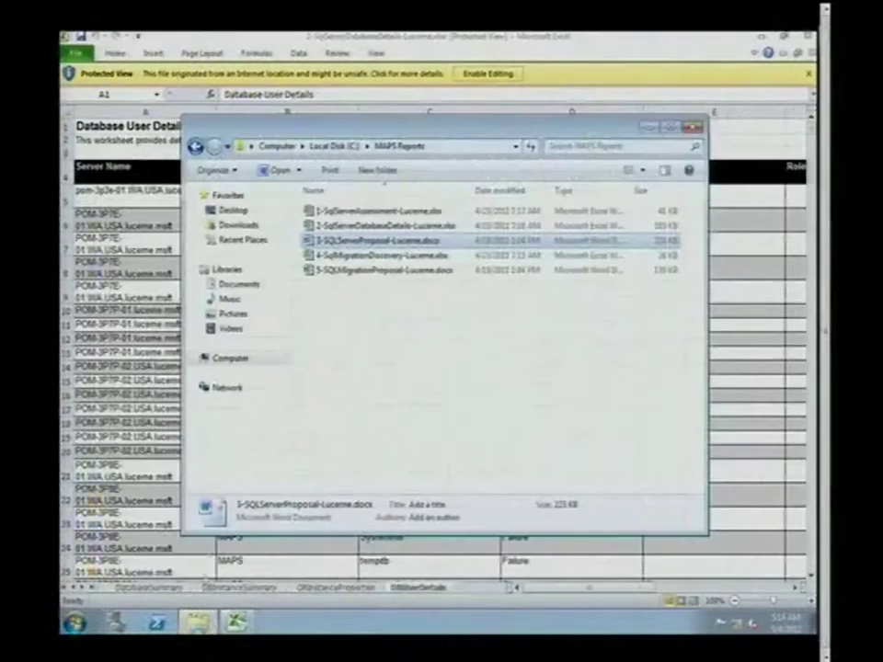
double_click(349, 271)
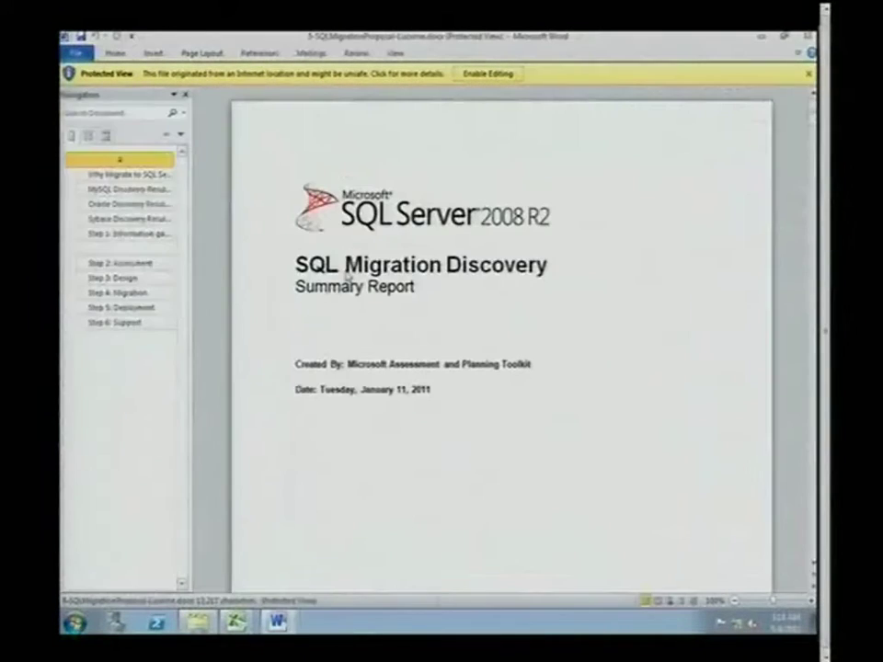
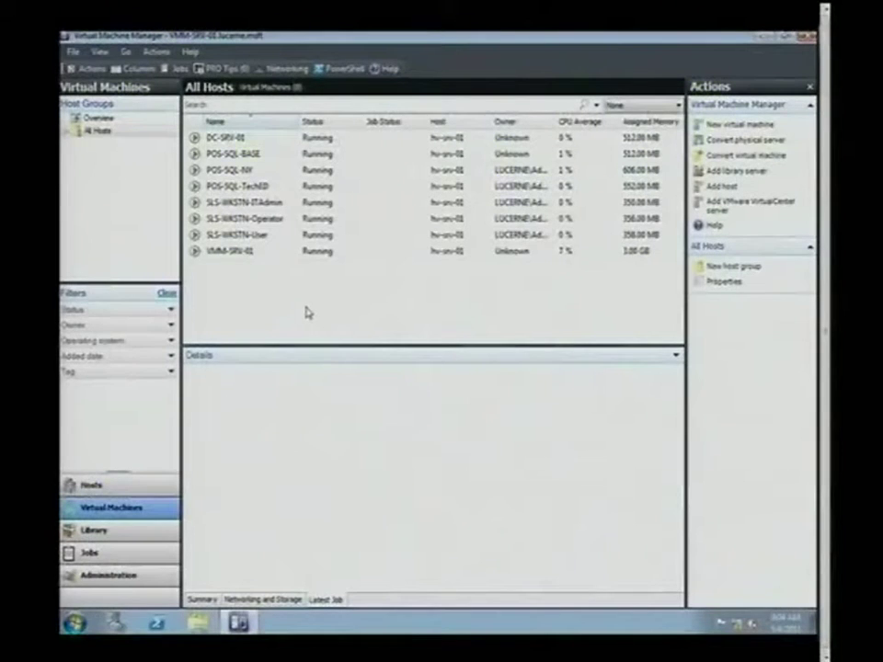
Select POS-SQL-BASE and connect to its console to show the Windows Server 2008 R2 desktop
left_click(248, 156)
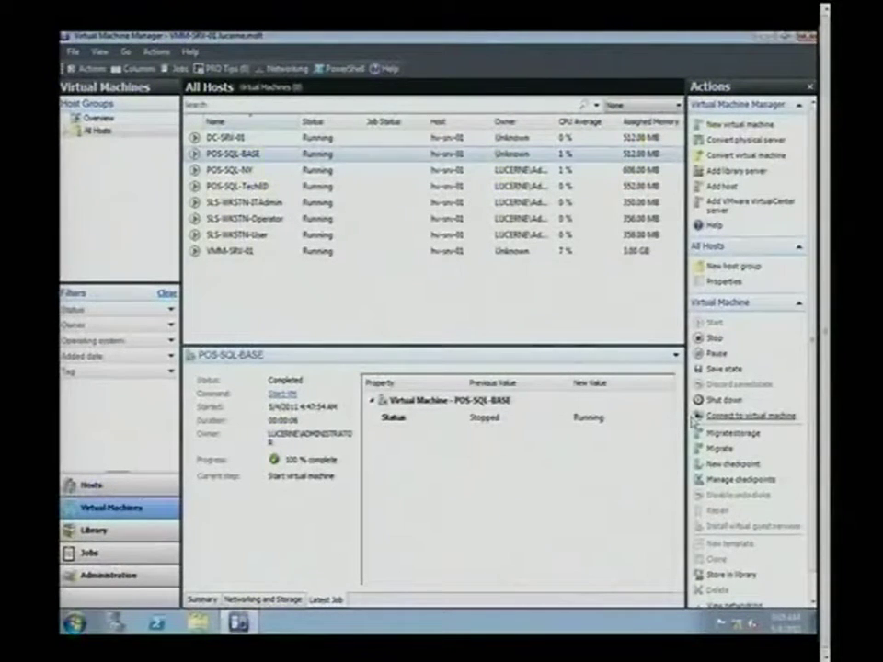
left_click(700, 416)
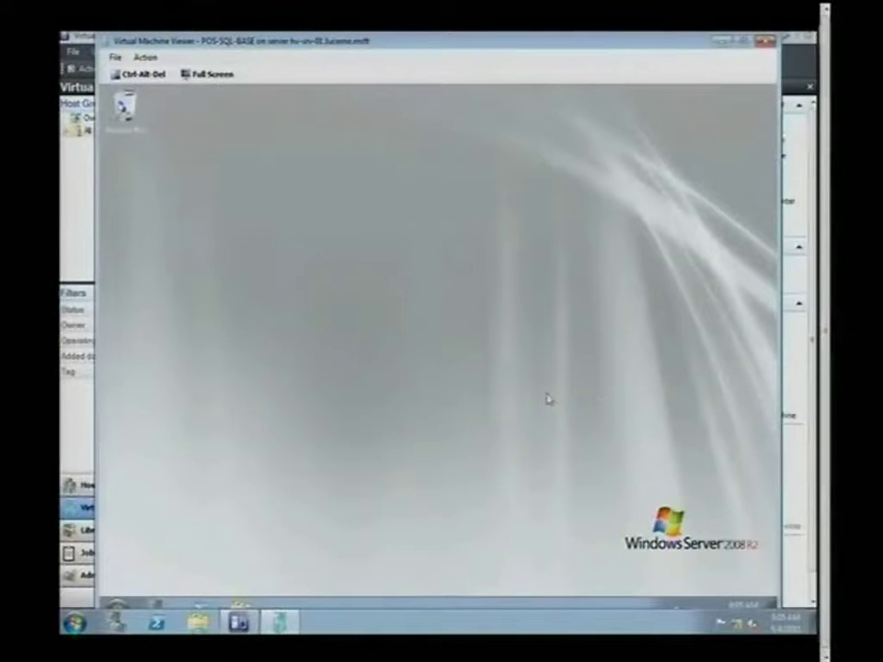
Make the console full screen and expand All Programs > Microsoft SQL Server 2008 R2 > Configuration Tools
left_click(213, 75)
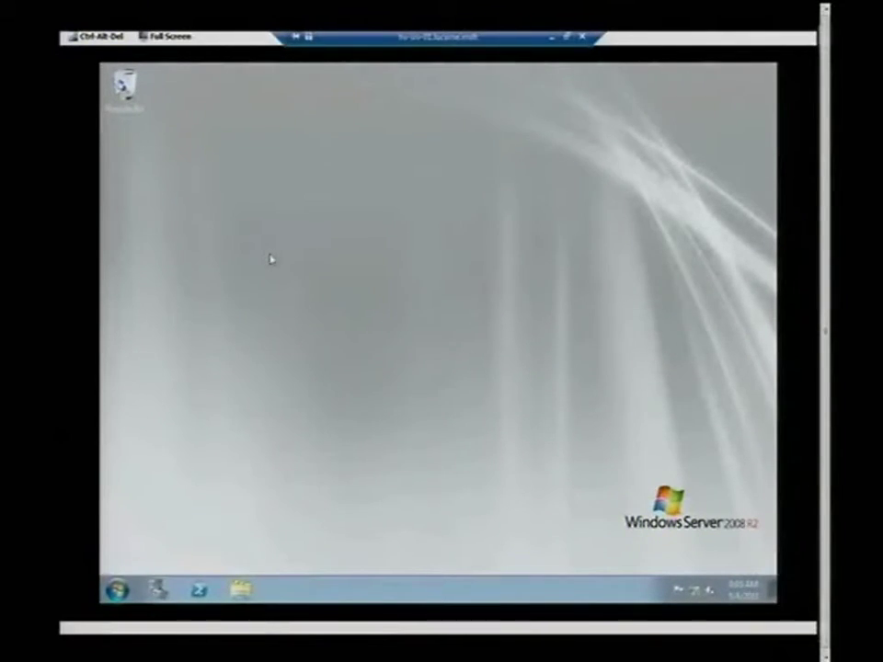
left_click(117, 589)
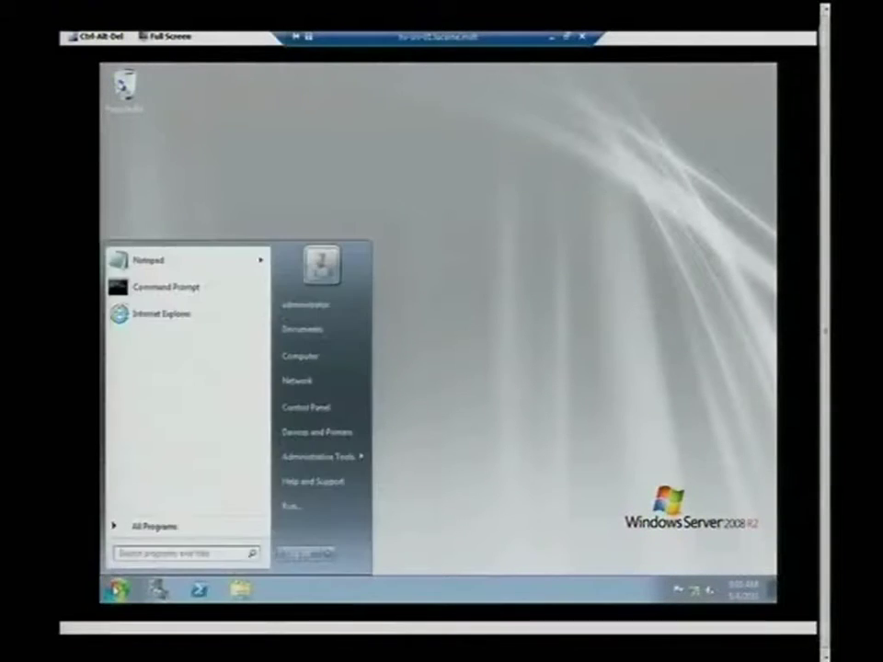
left_click(134, 527)
left_click(180, 374)
left_click(187, 402)
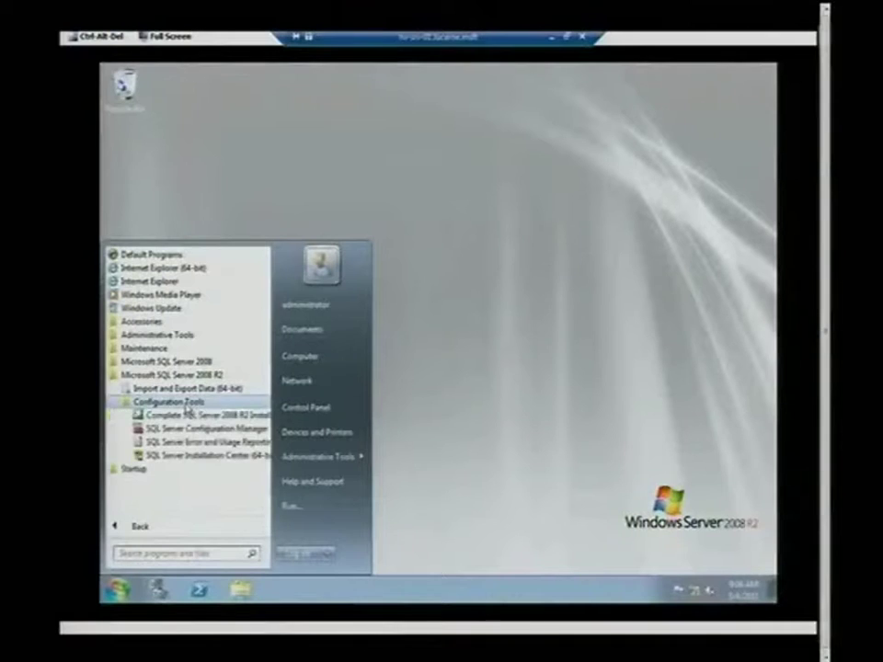
Launch SQL Server Installation Center (64-bit), view its Advanced page, then close it
left_click(195, 455)
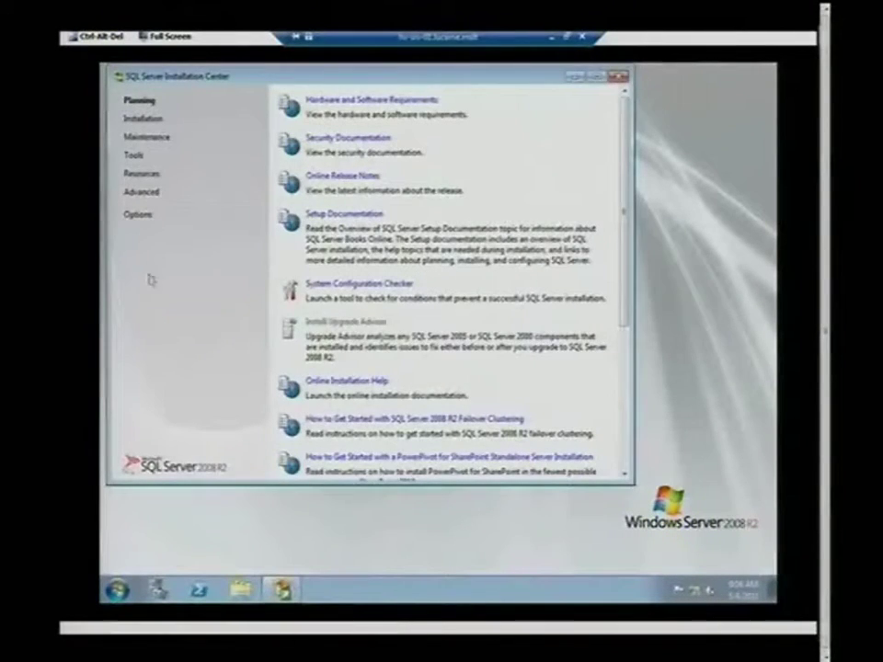
left_click(151, 199)
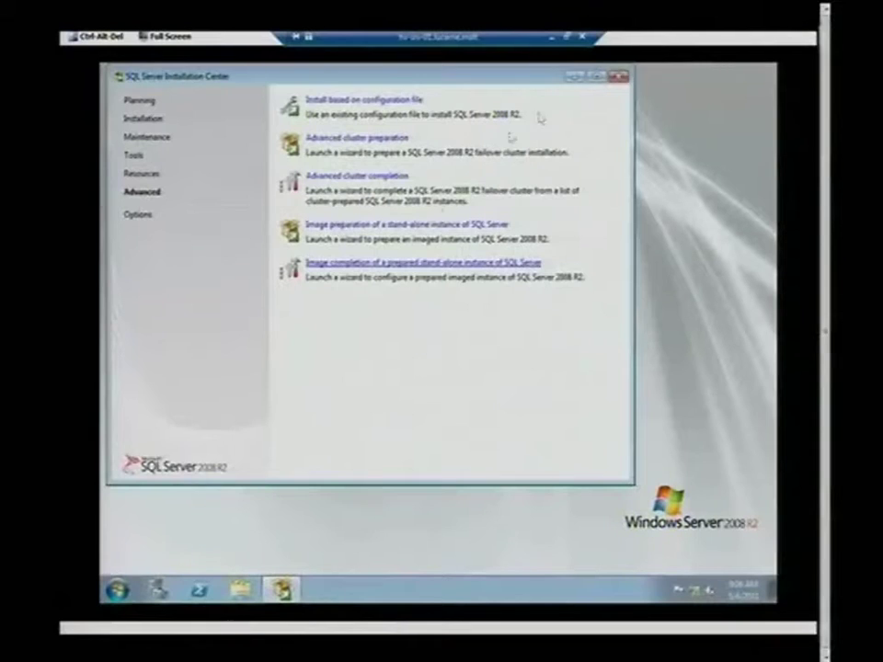
left_click(619, 77)
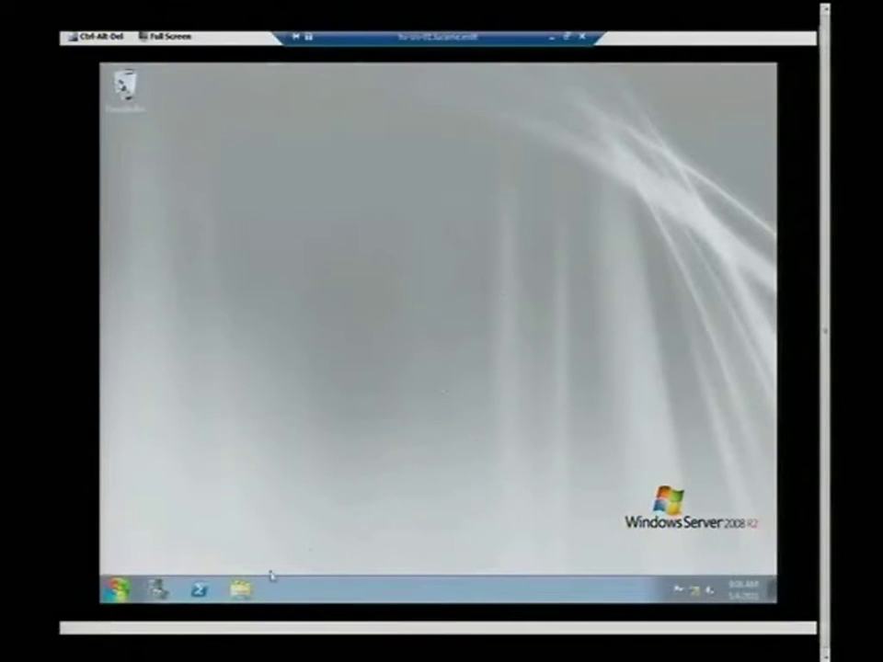
Browse to the C:\Lucerne folder in Explorer and select the InstallSQL script
left_click(117, 589)
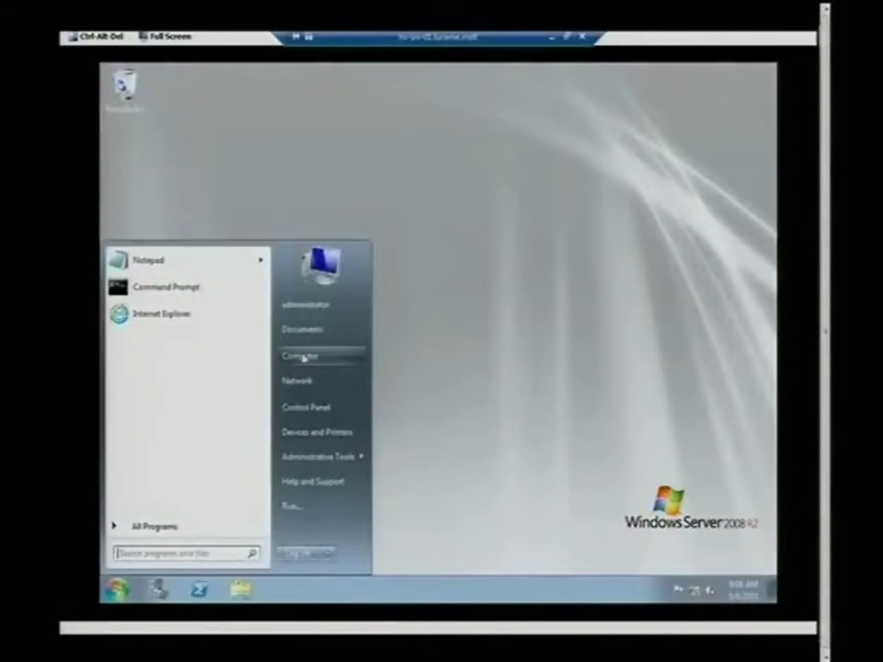
left_click(299, 355)
double_click(377, 216)
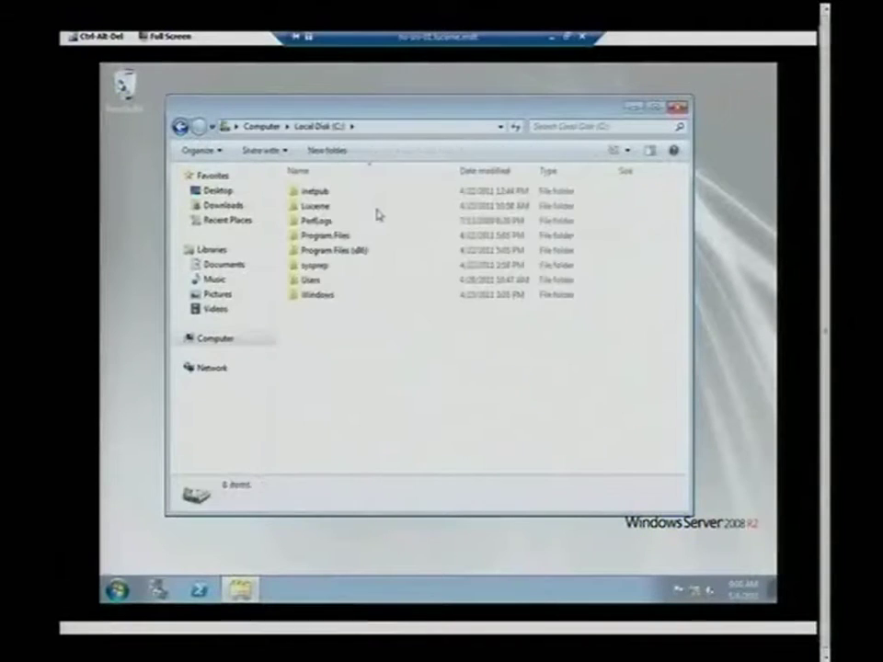
double_click(327, 208)
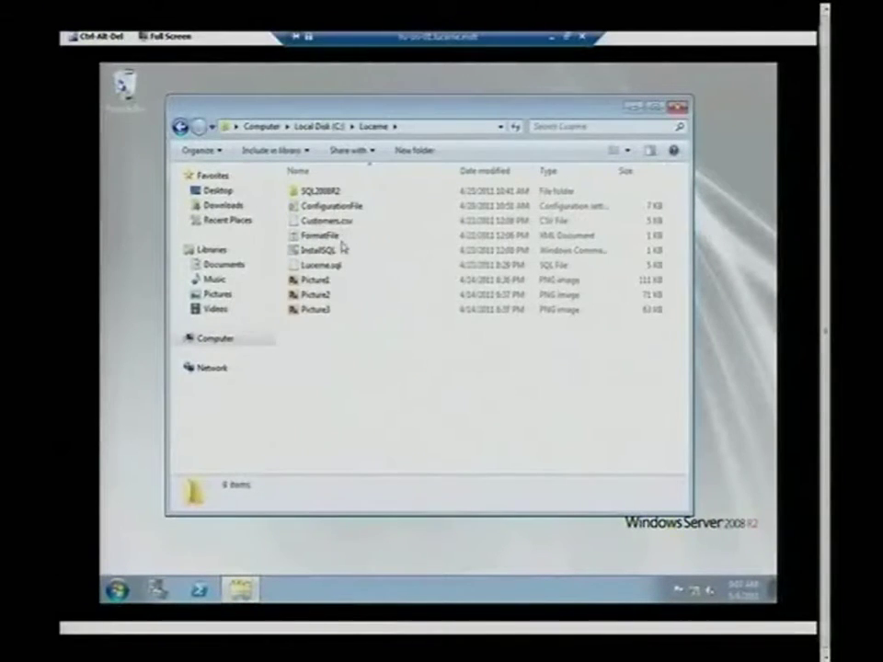
left_click(336, 251)
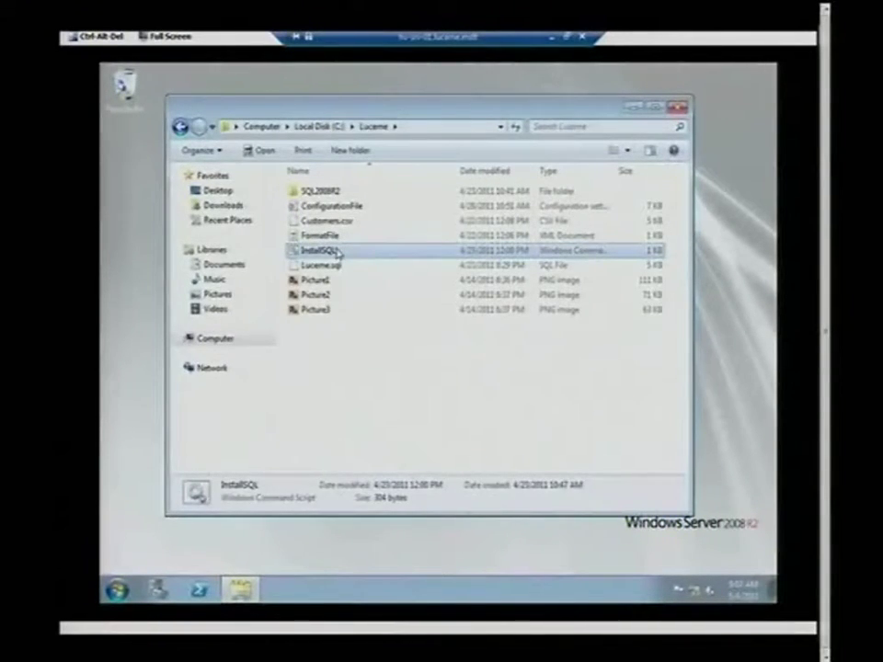
Open ConfigurationFile in Notepad to read settings like ACTION="CompleteImage" and INSTANCEID="MSSQLSERVER"
double_click(353, 211)
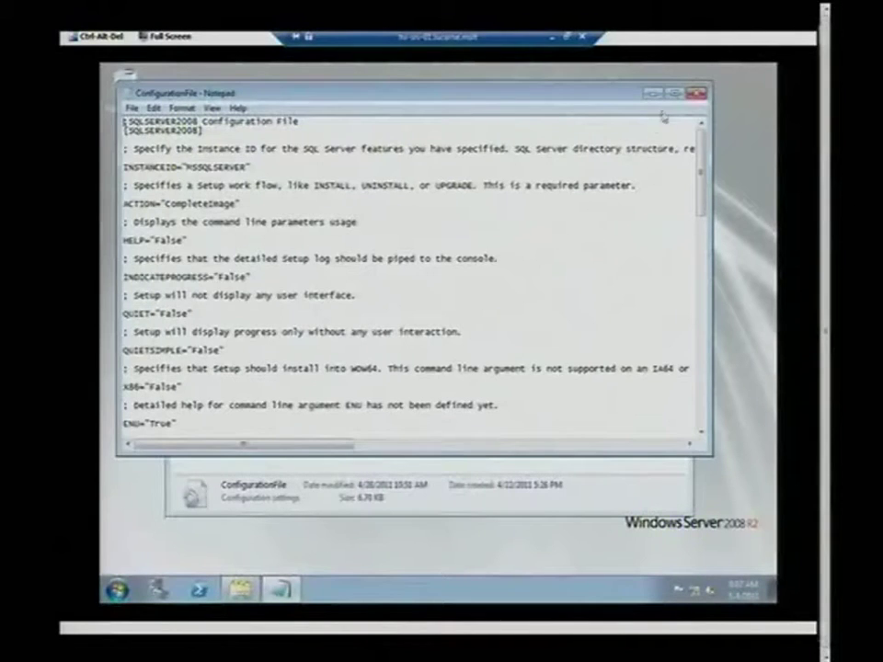
Close Notepad, Explorer and the POS-SQL-BASE console, then switch to the Library showing the POS-SRV template
left_click(696, 95)
left_click(676, 105)
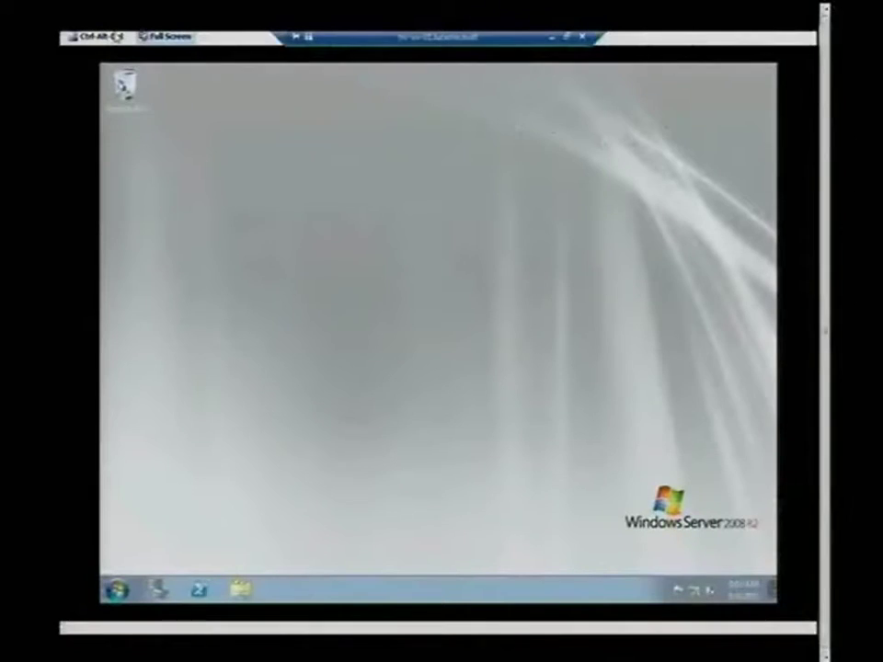
left_click(164, 37)
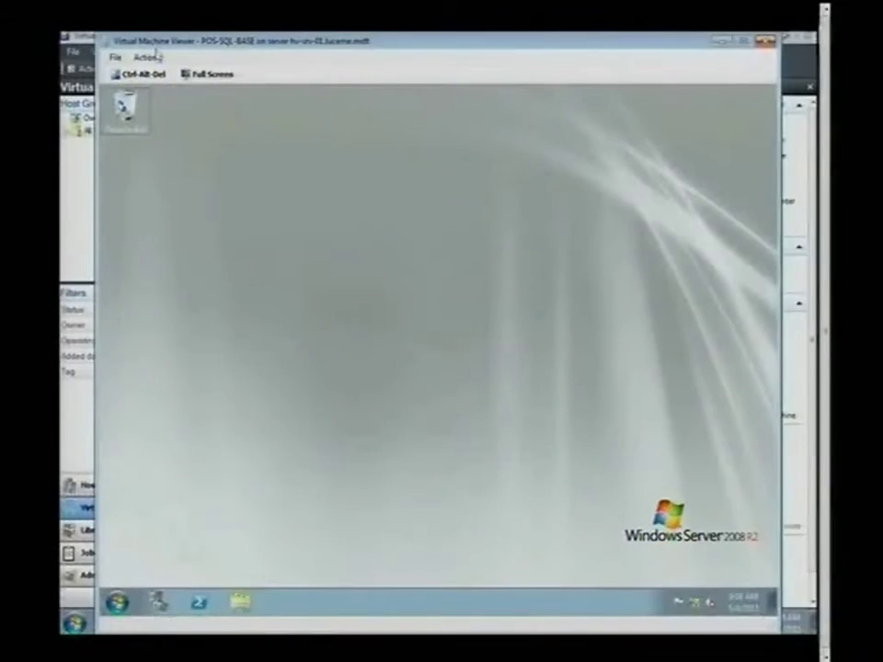
left_click(766, 42)
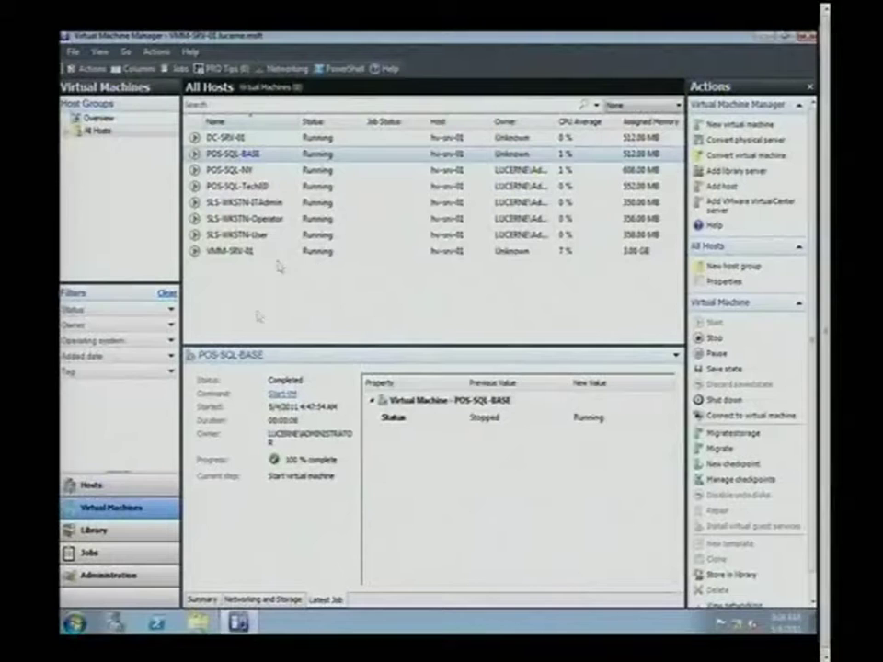
left_click(118, 536)
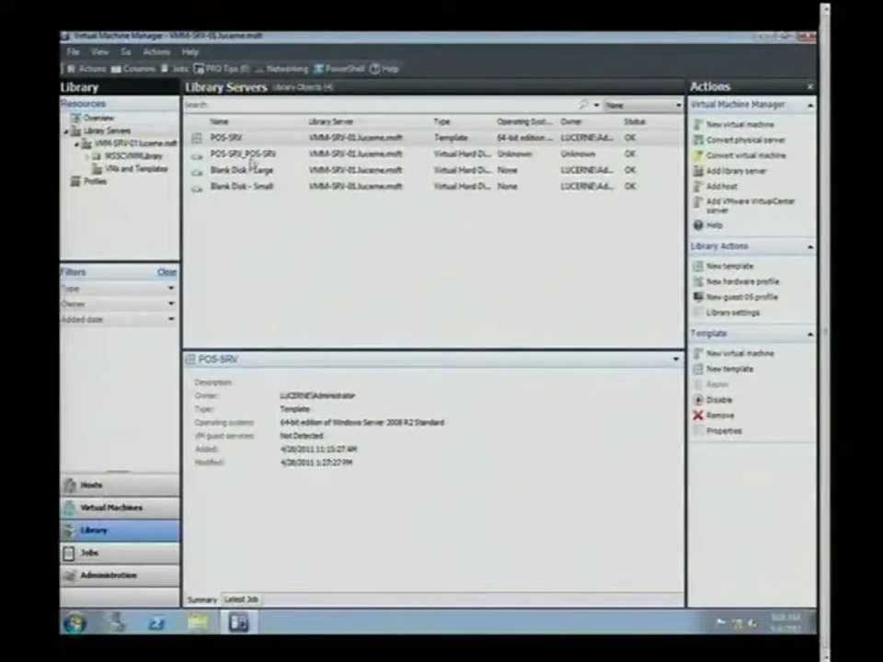
left_click(722, 430)
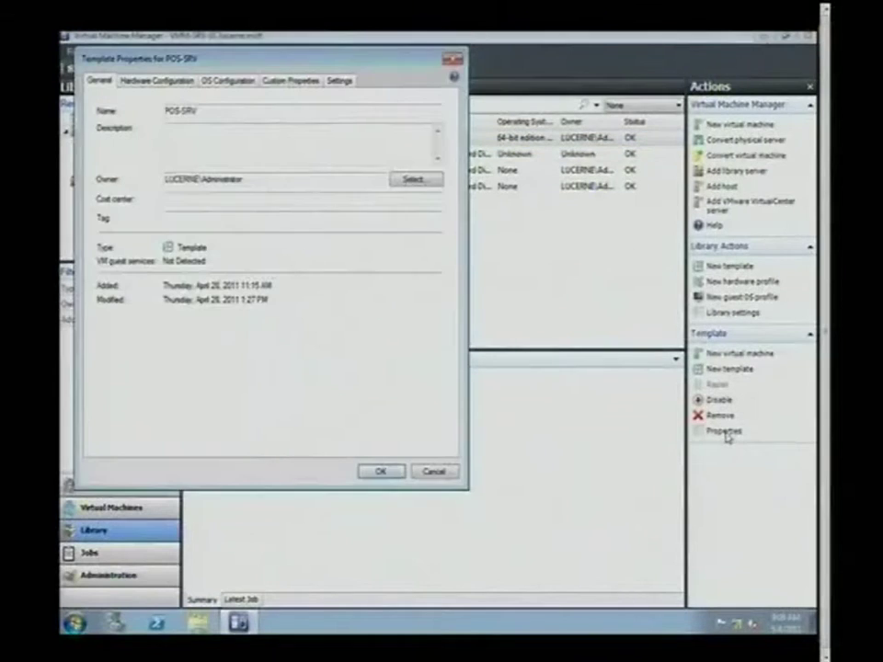
left_click(226, 81)
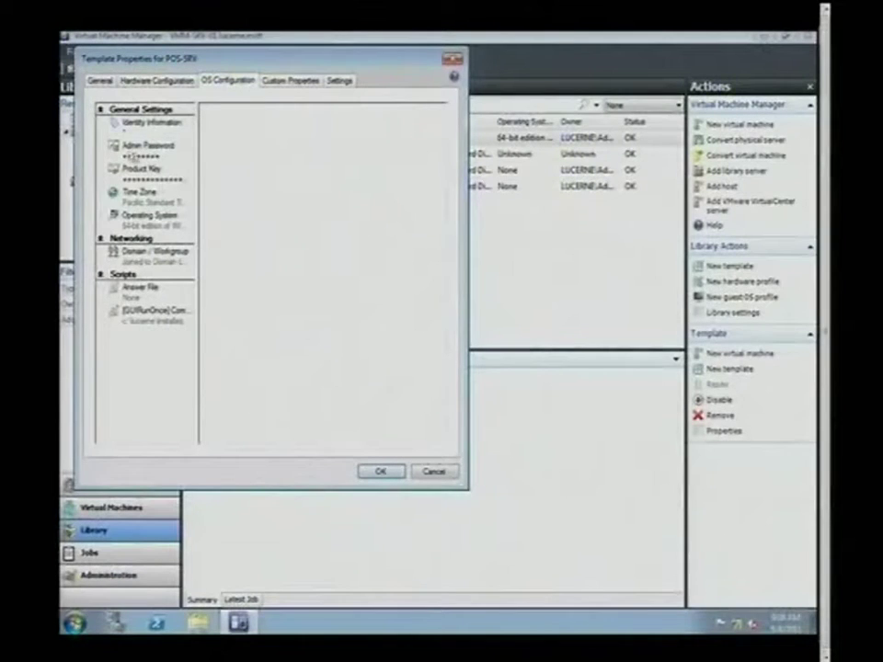
left_click(114, 123)
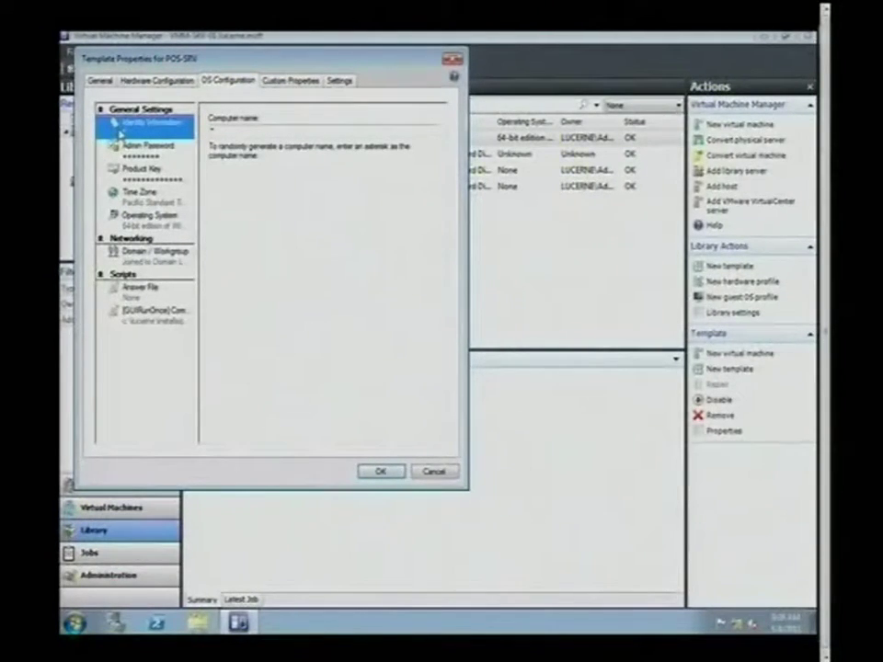
left_click(162, 152)
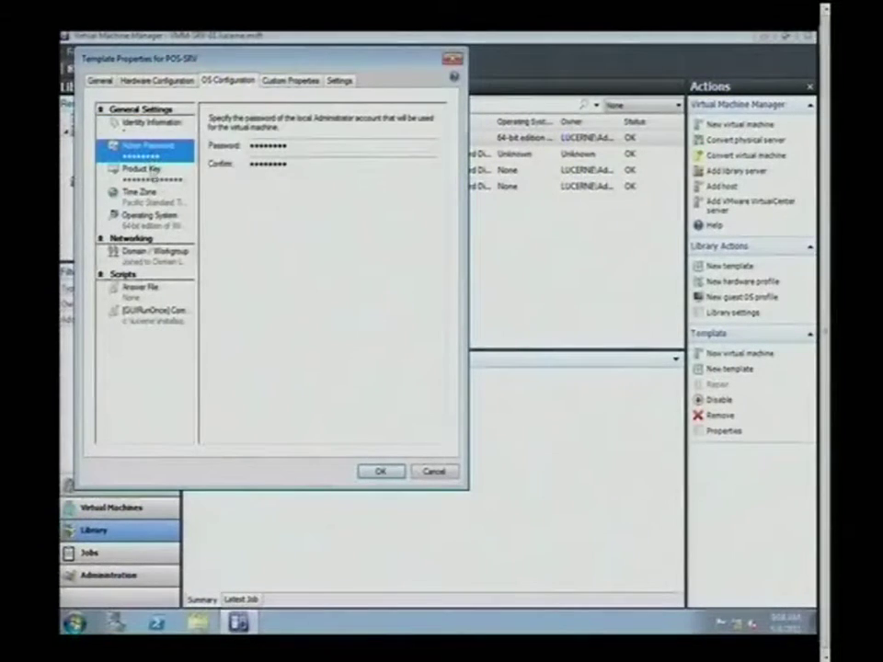
left_click(154, 173)
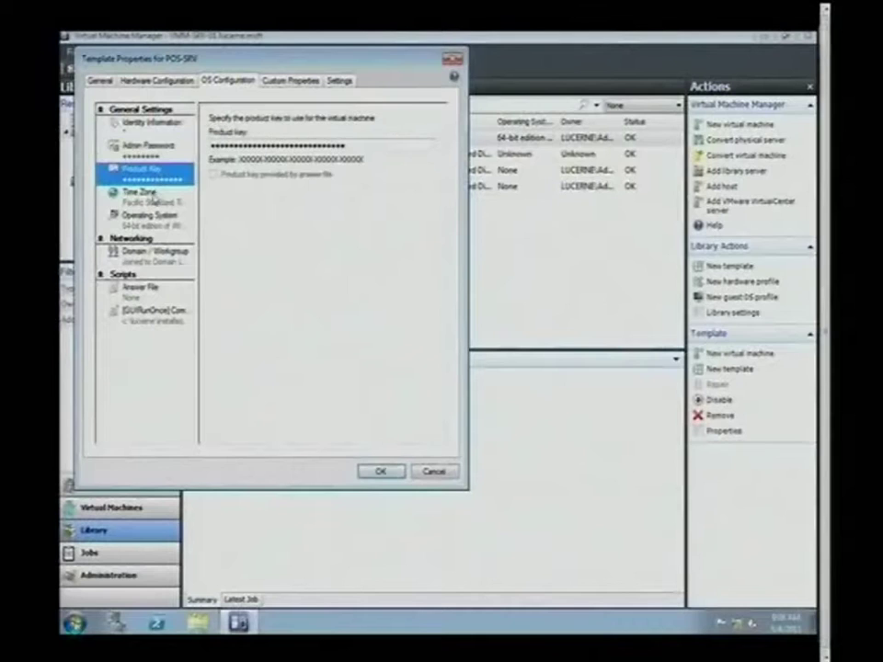
left_click(162, 201)
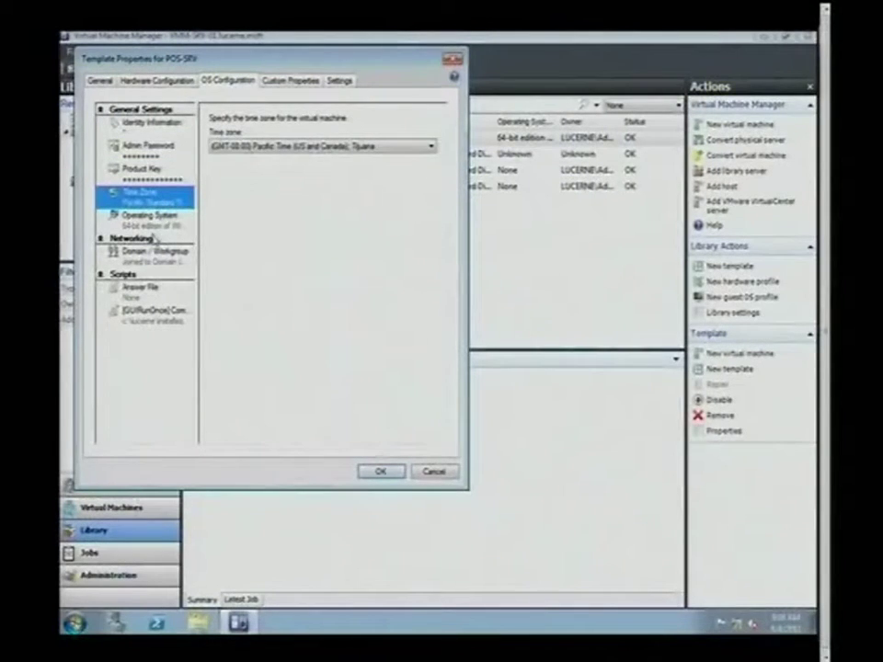
left_click(153, 219)
left_click(156, 255)
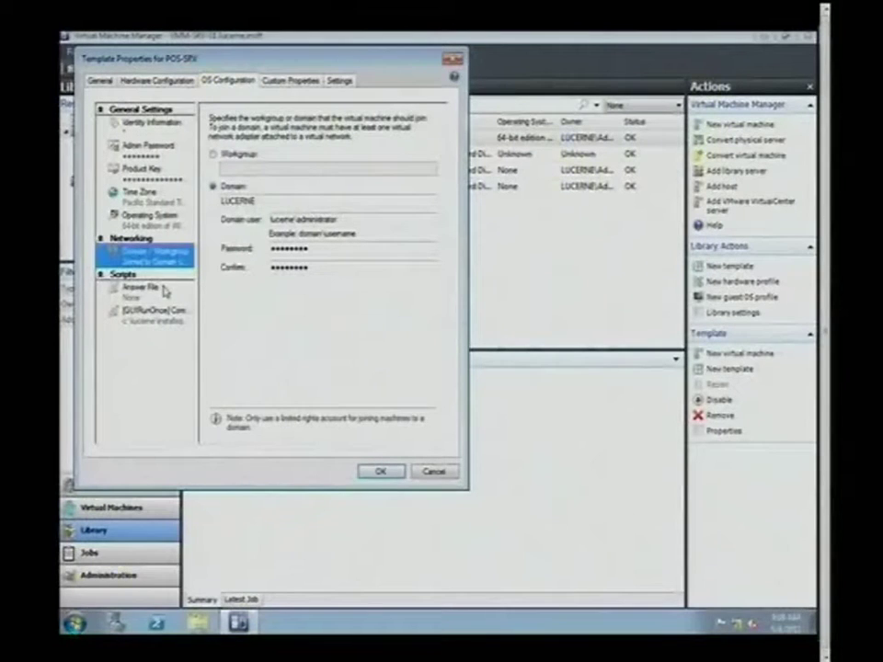
left_click(154, 295)
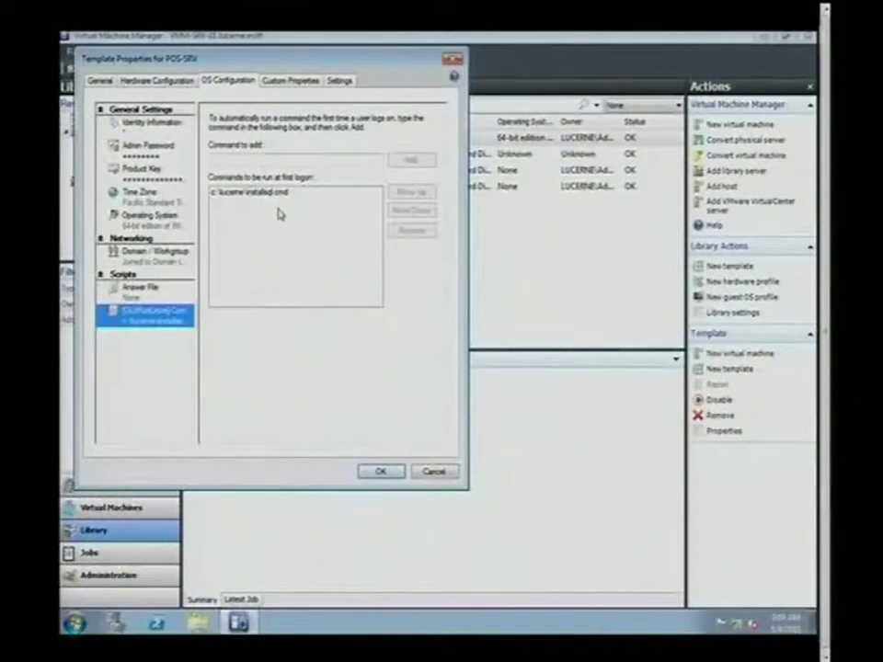
left_click(424, 473)
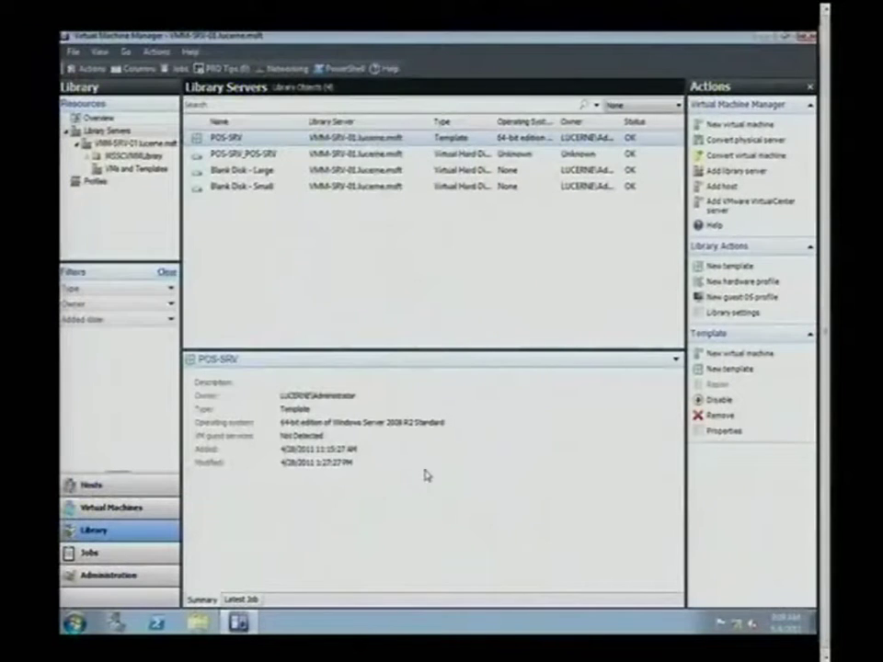
Select POS-SQL-NY in the Virtual Machines list and connect to its console
left_click(124, 517)
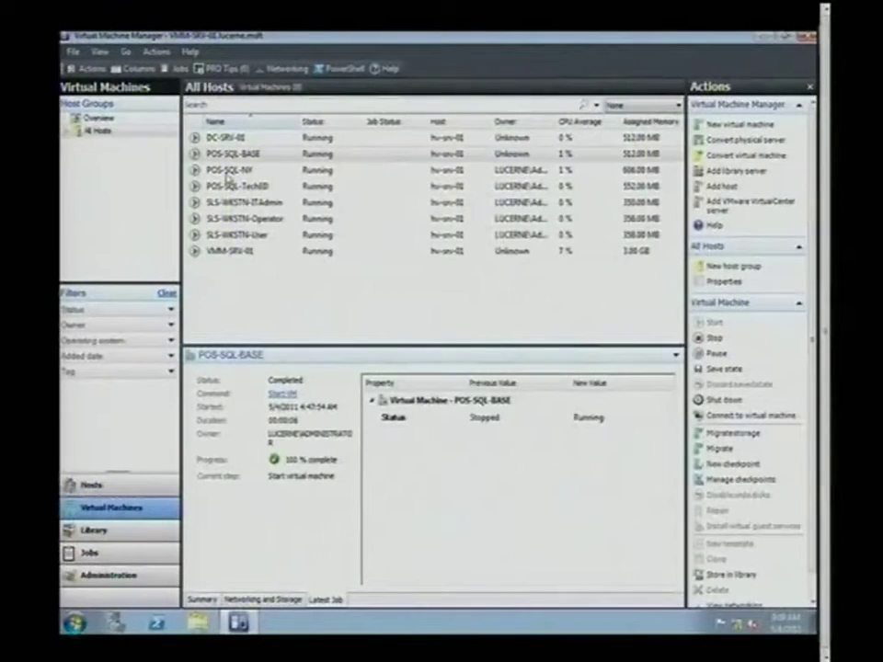
left_click(228, 171)
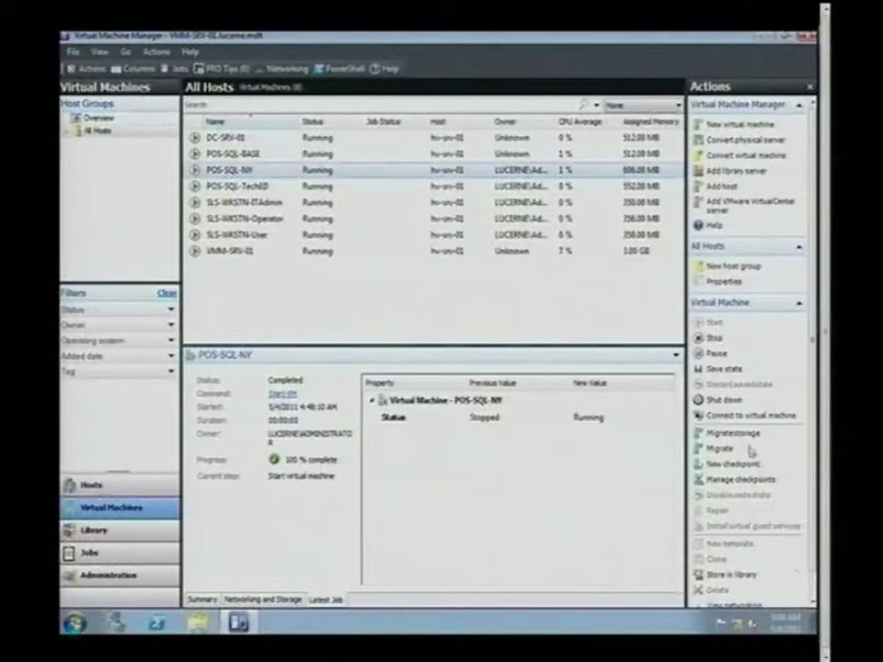
left_click(741, 417)
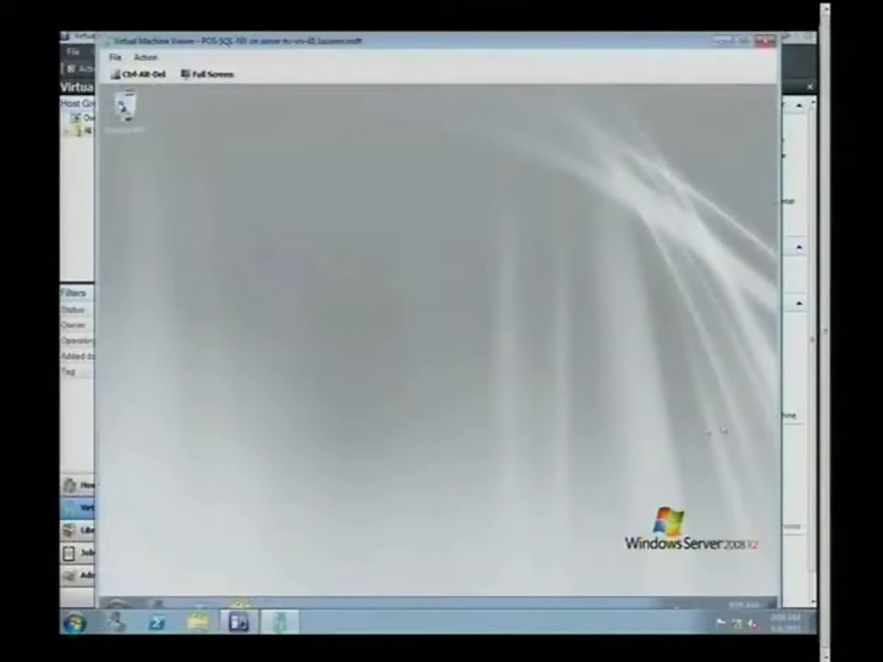
Make the POS-SQL-NY console full screen and launch Internet Explorer to the Lucerne Publishing Point Of Sale page
left_click(196, 79)
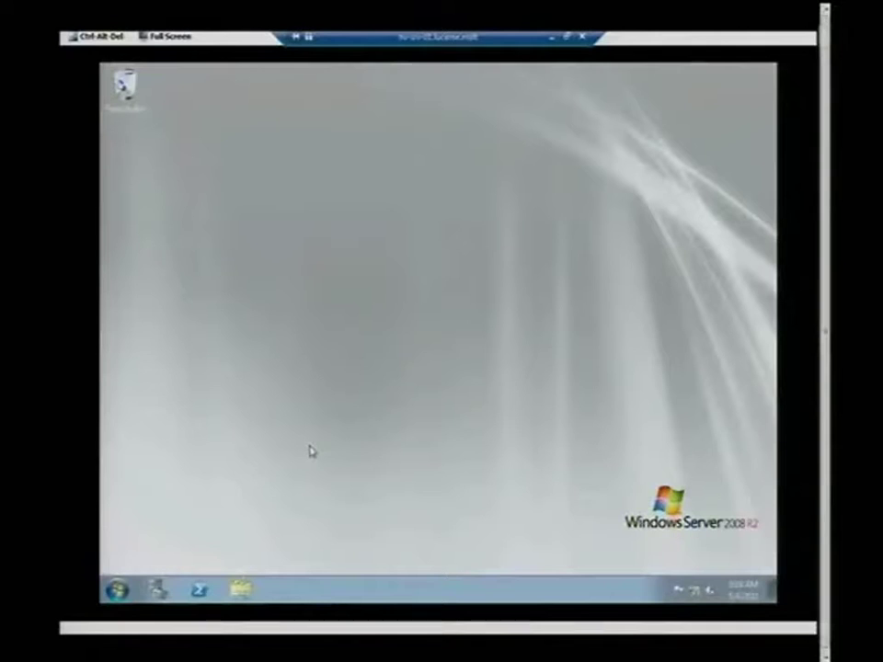
left_click(117, 589)
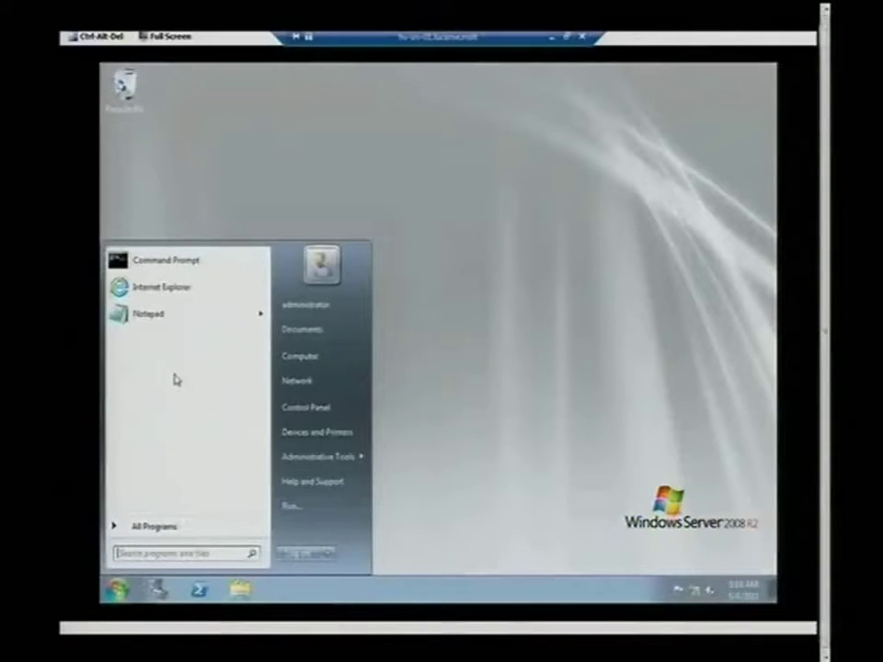
left_click(183, 293)
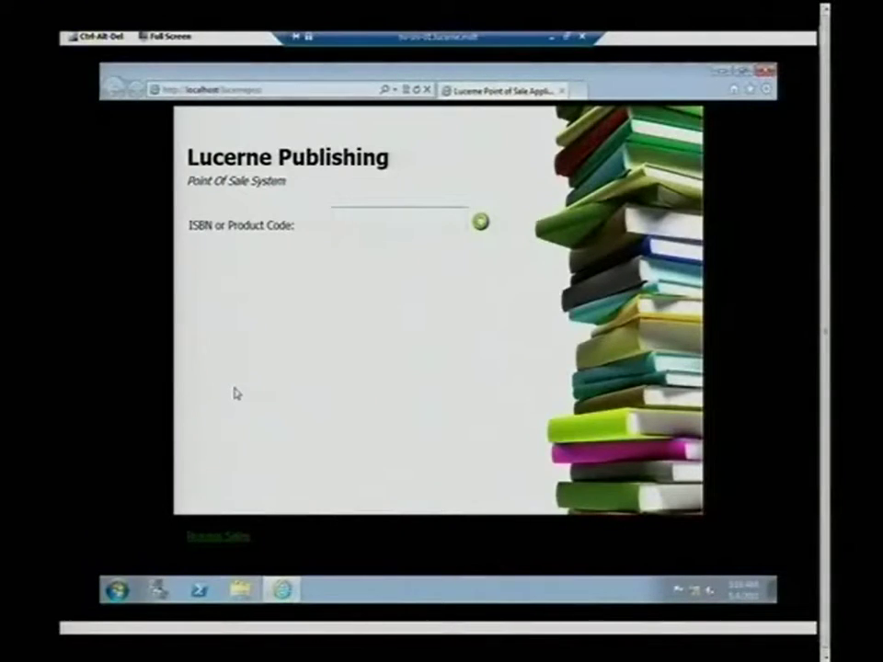
Sell one Hyper-V Administrators Guide (product code 1111, $14.99), view the receipt, and close Internet Explorer
left_click(354, 225)
type("1111")
left_click(478, 222)
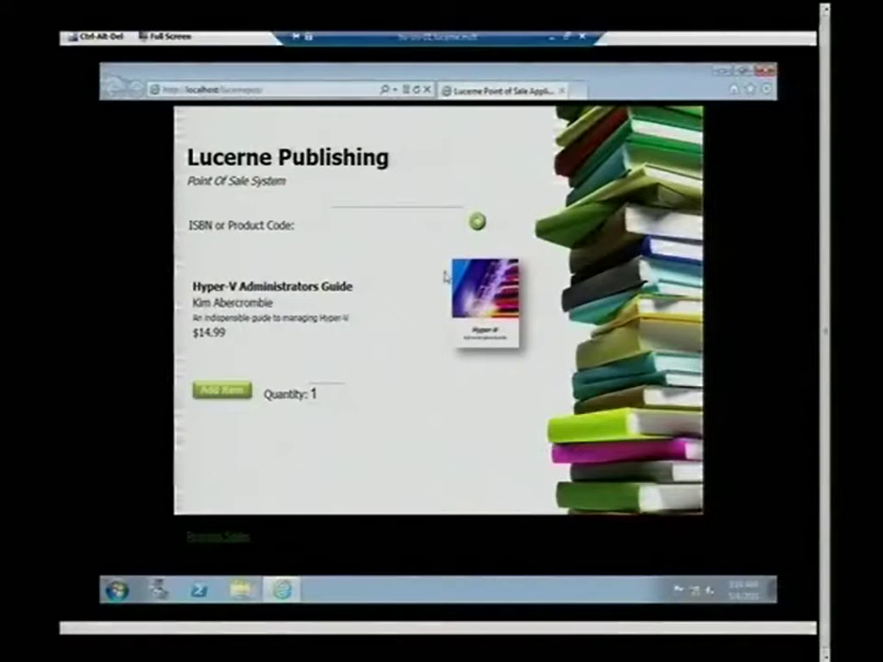
left_click(221, 391)
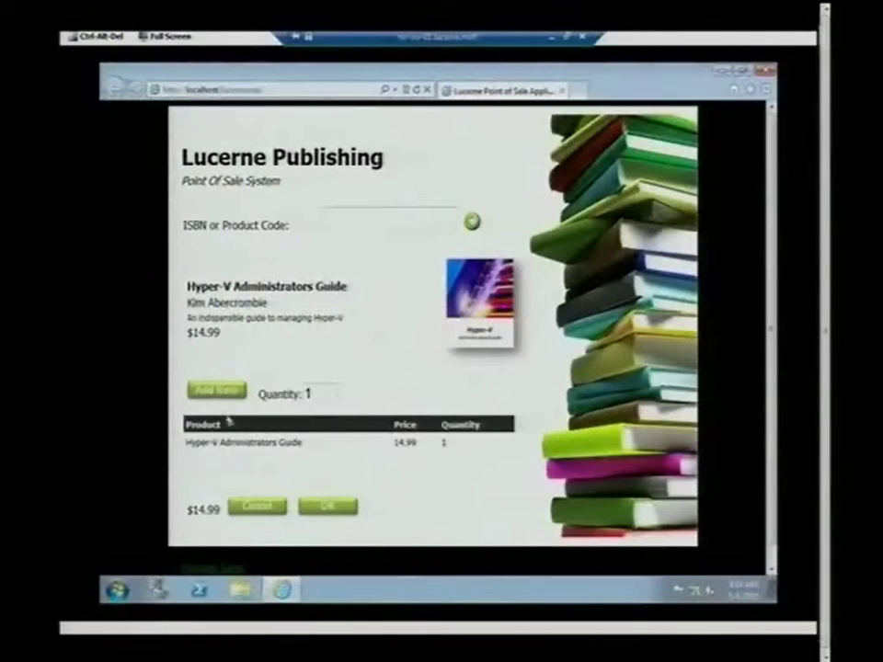
left_click(327, 507)
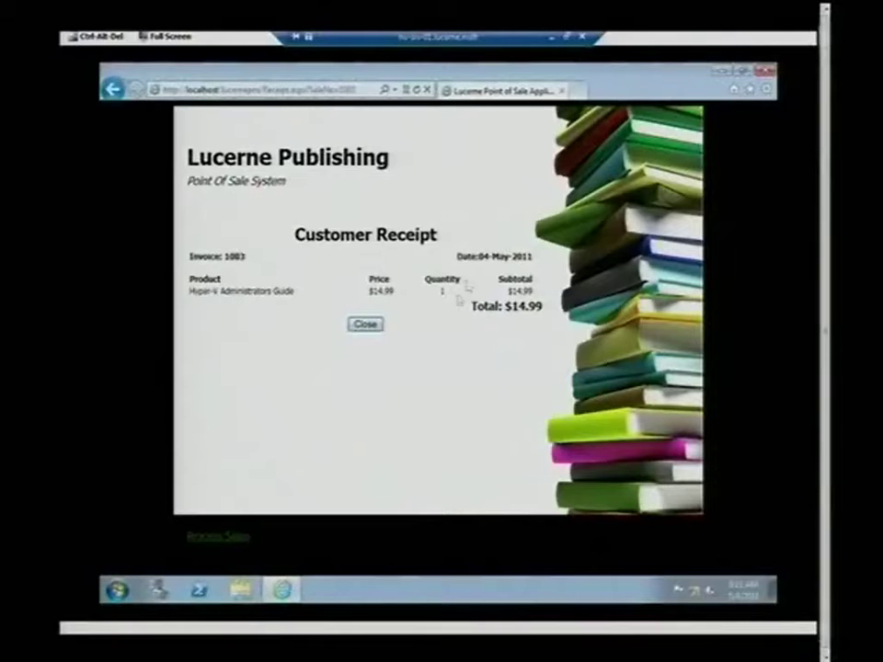
left_click(764, 71)
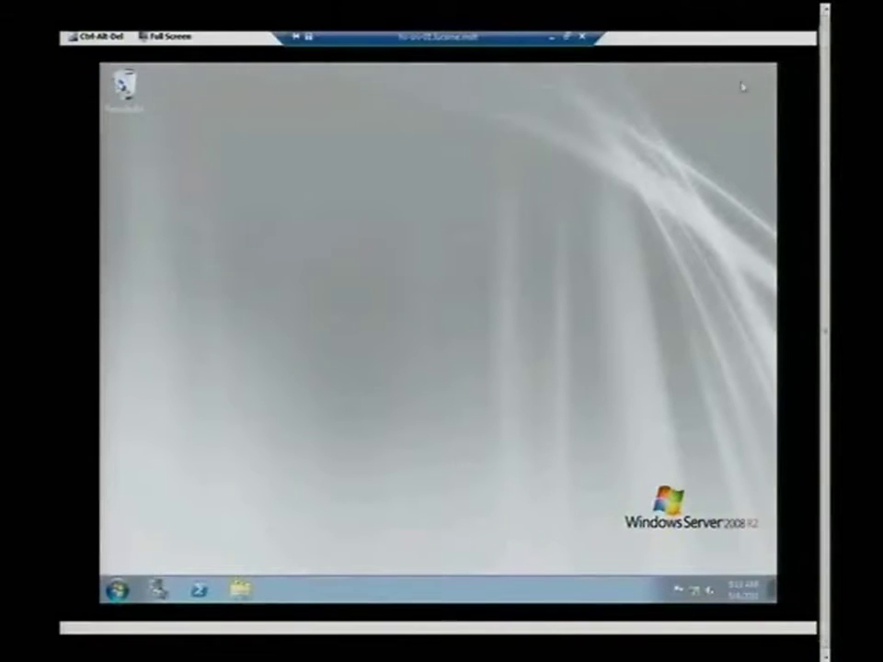
Exit full screen and close the POS-SQL-NY viewer, returning to the eight running VMs
left_click(151, 36)
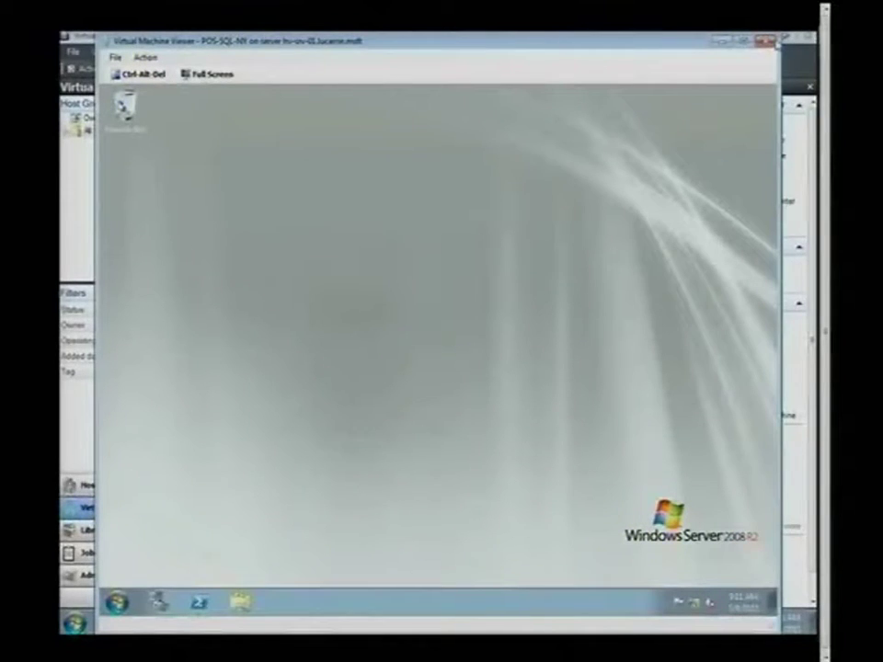
left_click(723, 42)
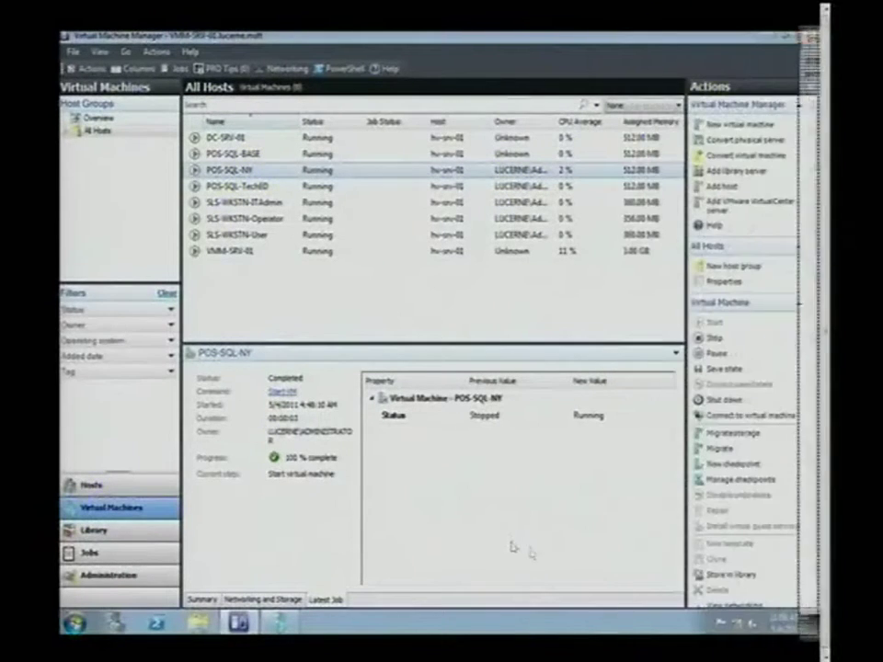
Show POS-SQL-NY's hardware memory settings: dynamic memory, 512 MB startup, 1024 MB maximum, 20% buffer
left_click(808, 595)
left_click(719, 596)
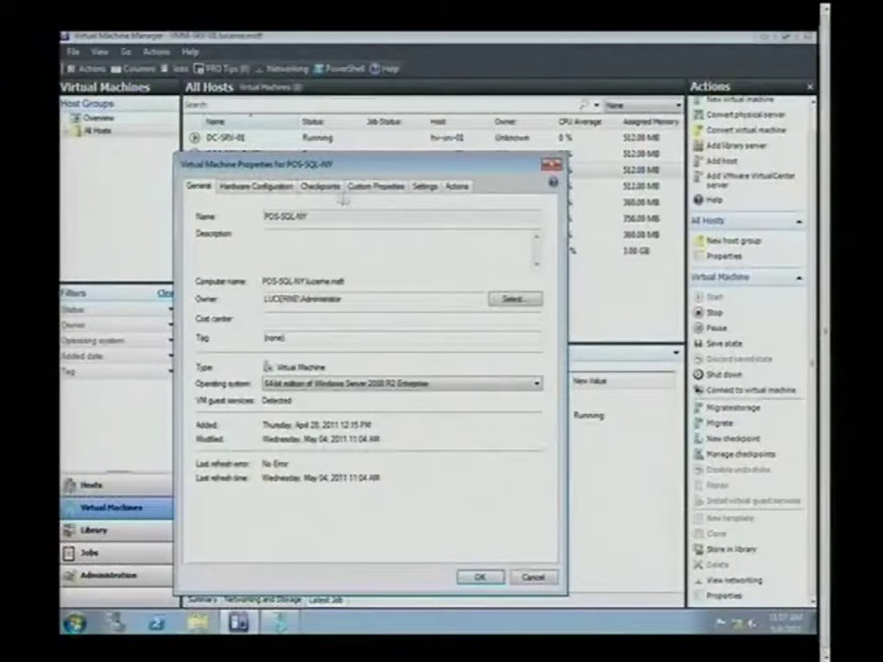
left_click(250, 187)
left_click(233, 294)
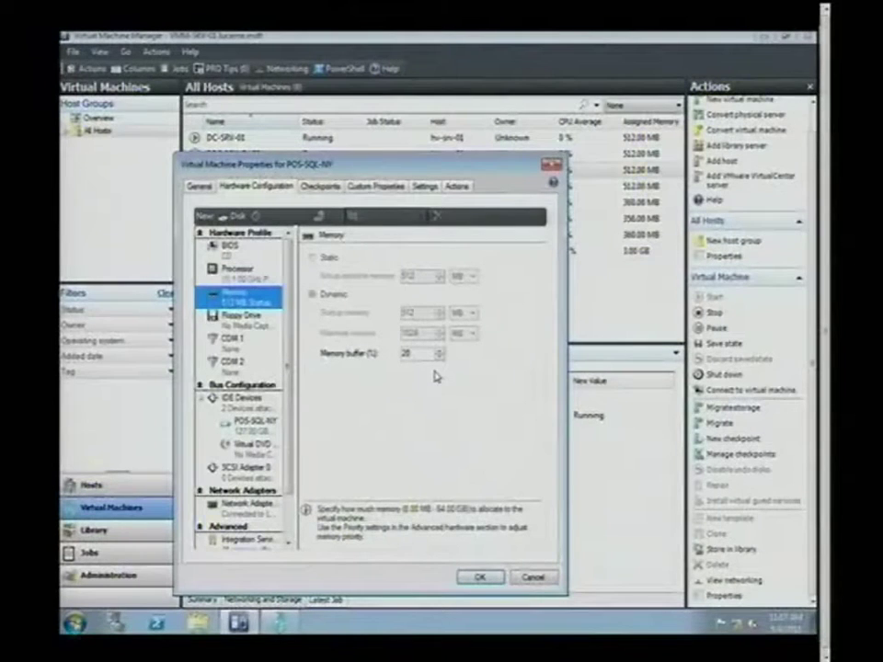
left_click(74, 623)
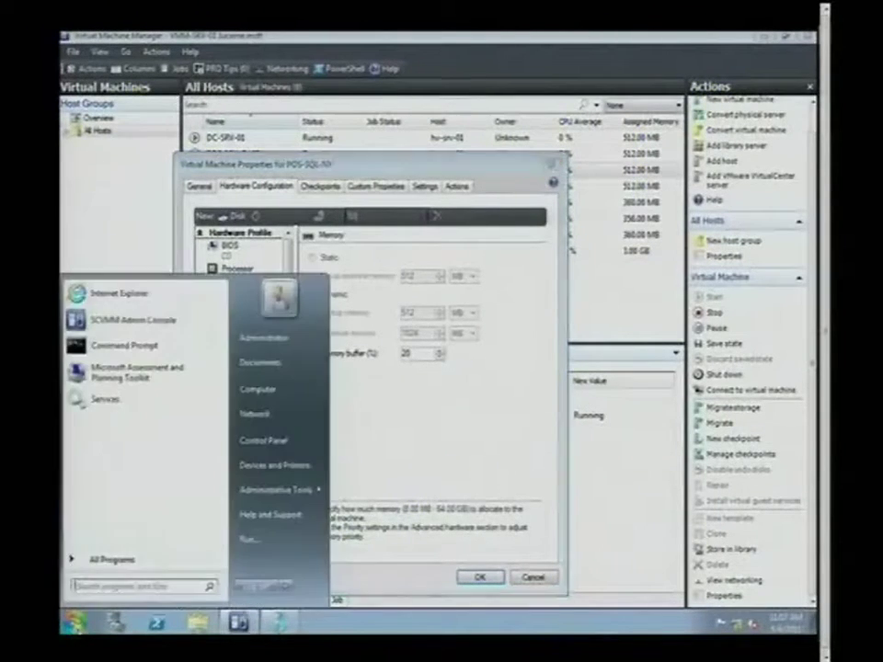
Launch SQL Server Management Studio from the Microsoft SQL Server 2008 R2 programs
left_click(117, 561)
left_click(165, 434)
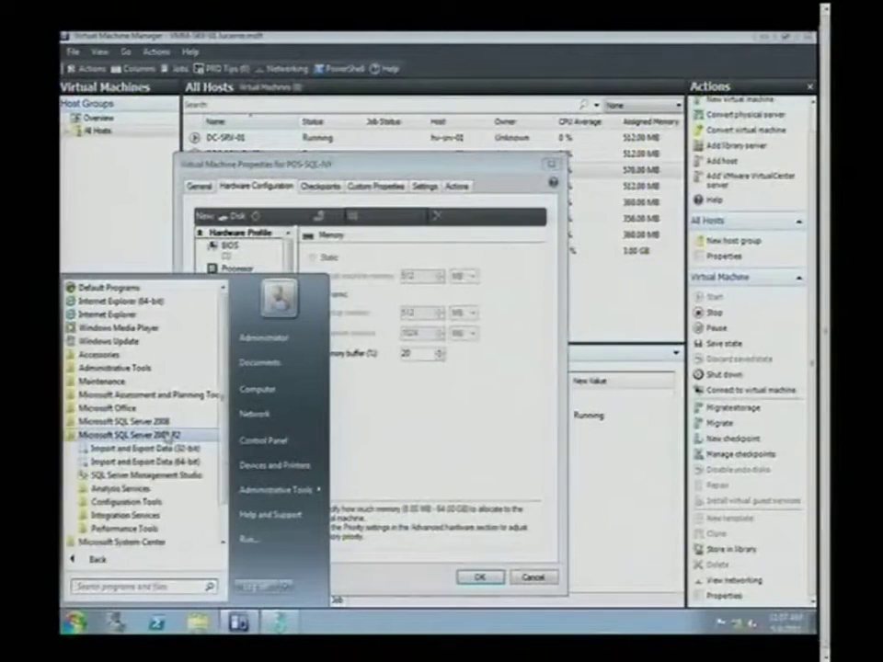
left_click(147, 474)
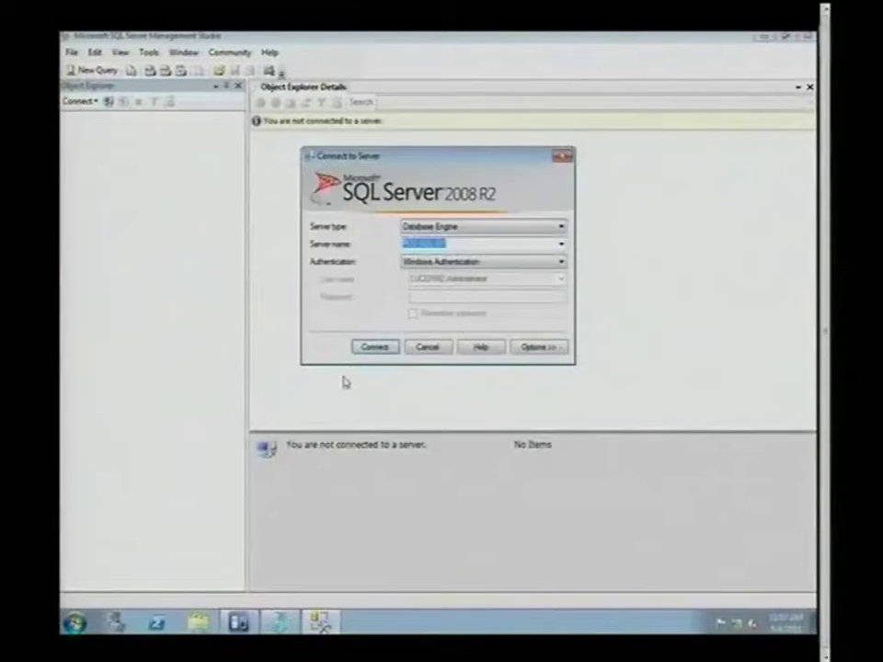
Connect to POS-SQL-NY, check Max Server Memory is 1024 MB, then close Management Studio
left_click(374, 348)
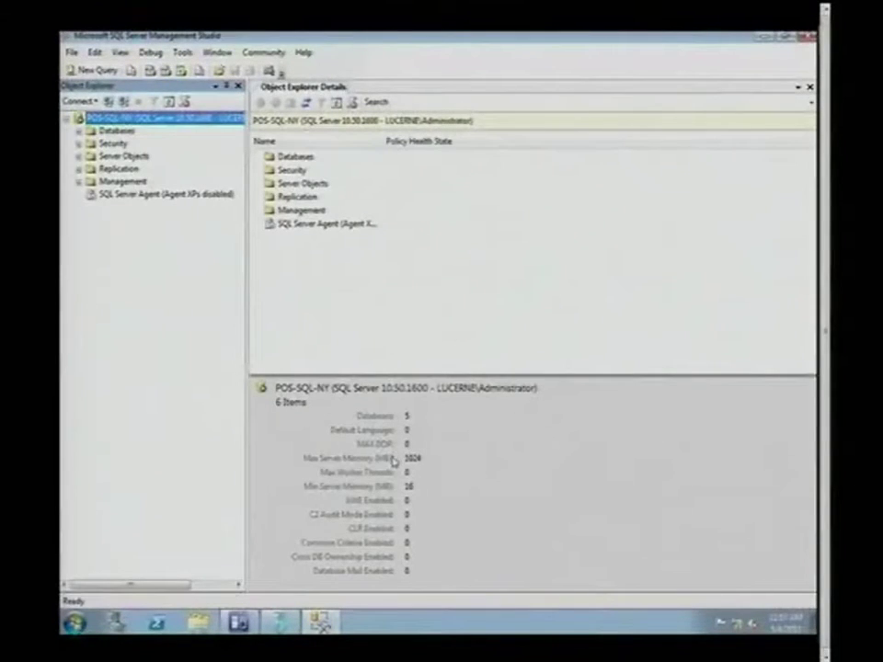
left_click(410, 459)
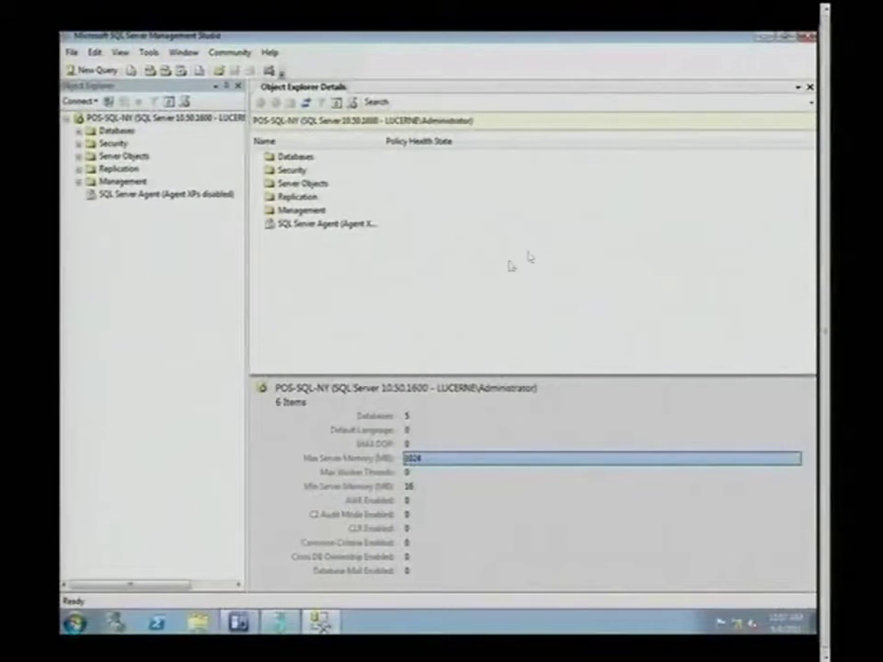
left_click(806, 38)
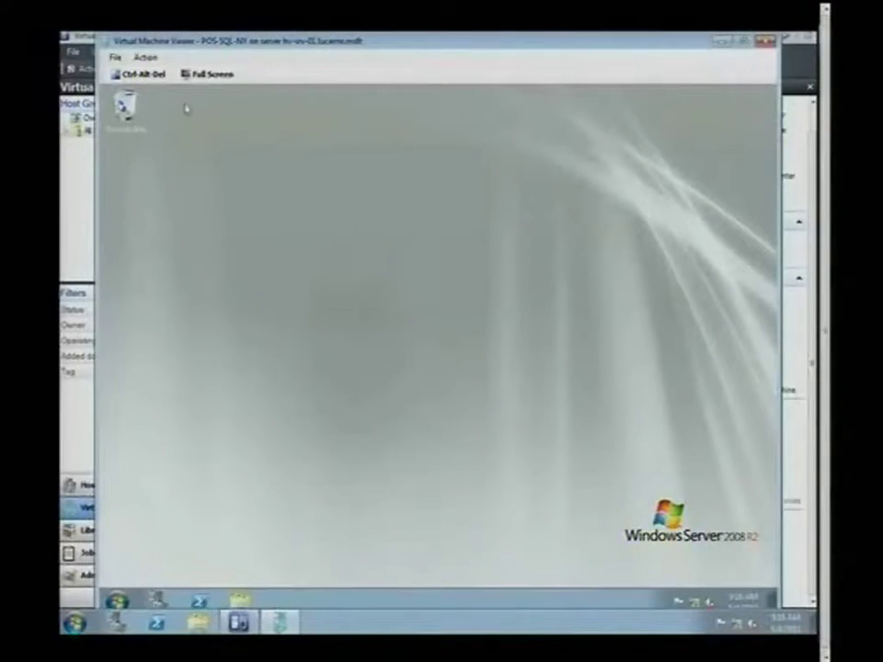
Inspect the guest's physical memory use on Resource Monitor's Memory tab via Task Manager
left_click(150, 79)
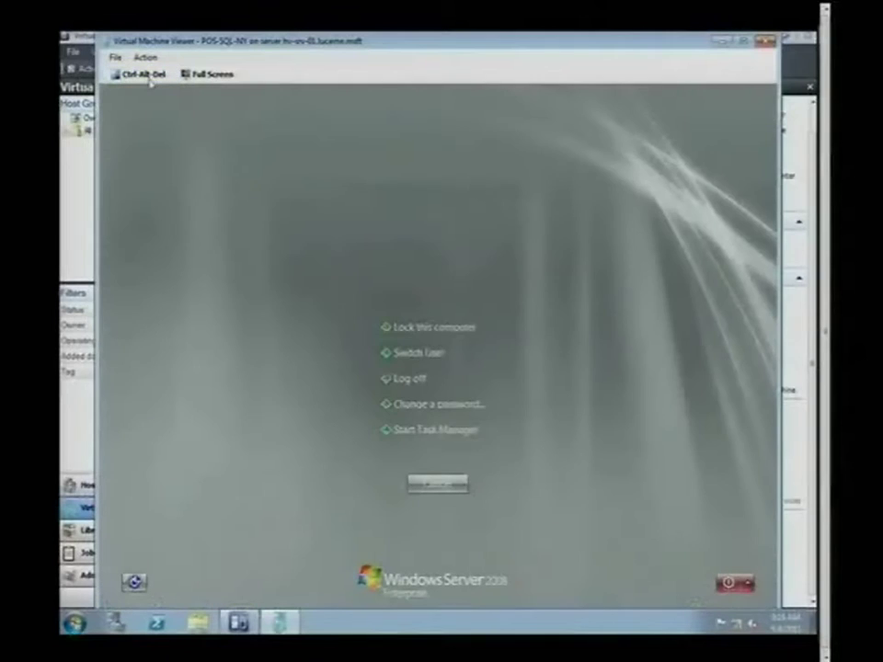
left_click(440, 432)
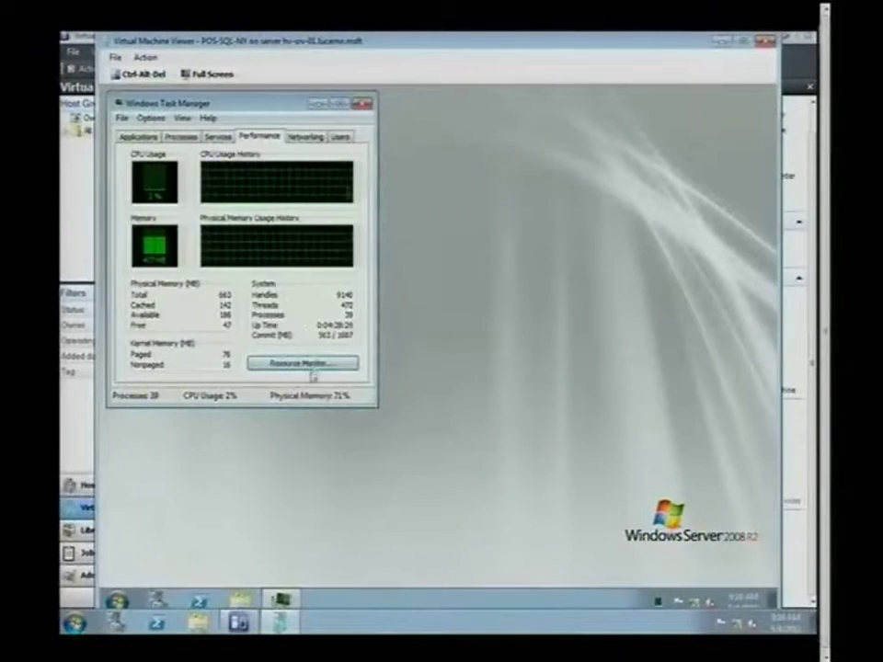
left_click(311, 363)
left_click(247, 180)
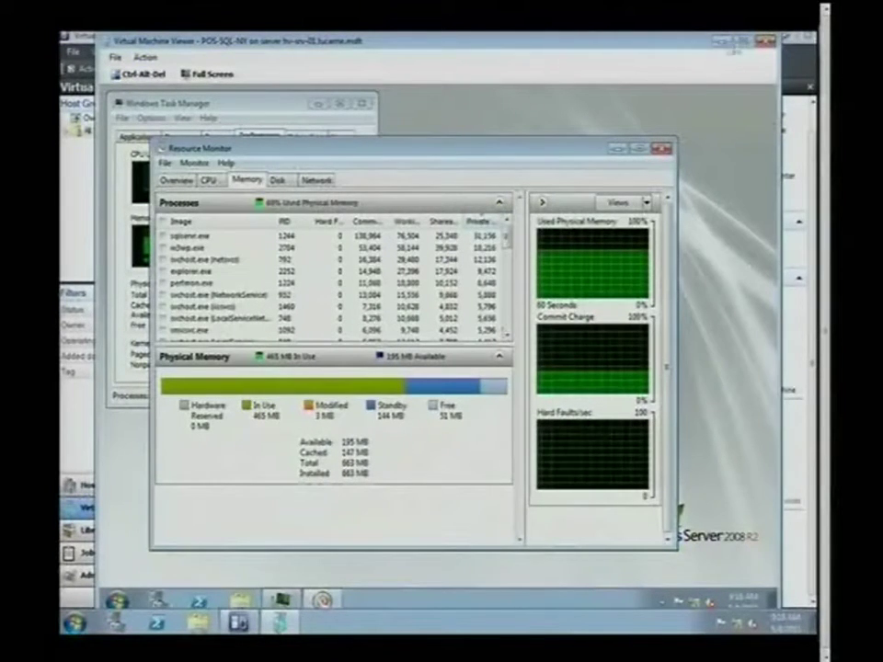
View POS-SQL-NY's Priority settings, with CPU and memory priority both Normal
left_click(570, 33)
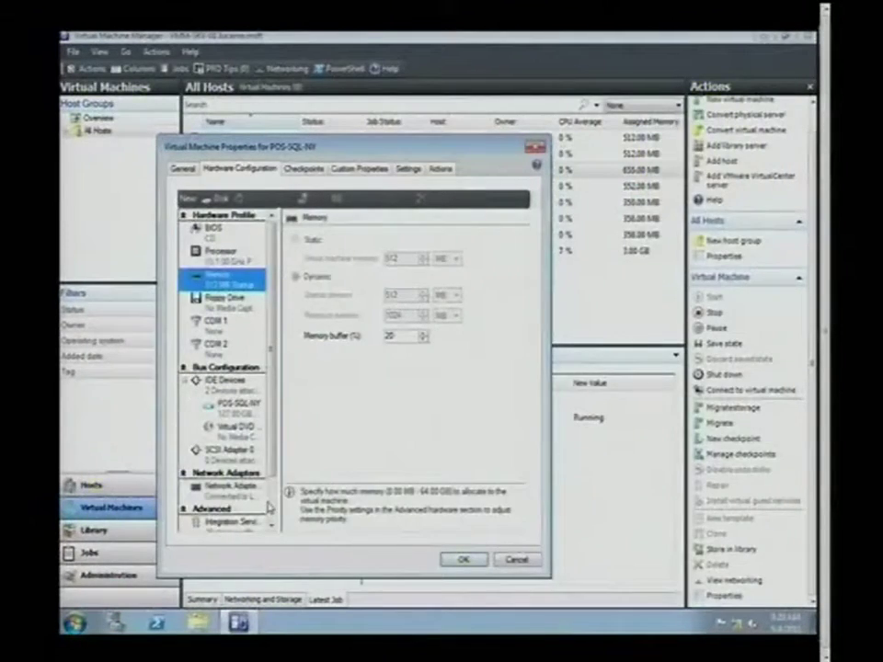
scroll(267, 504, "down", 2)
left_click(222, 495)
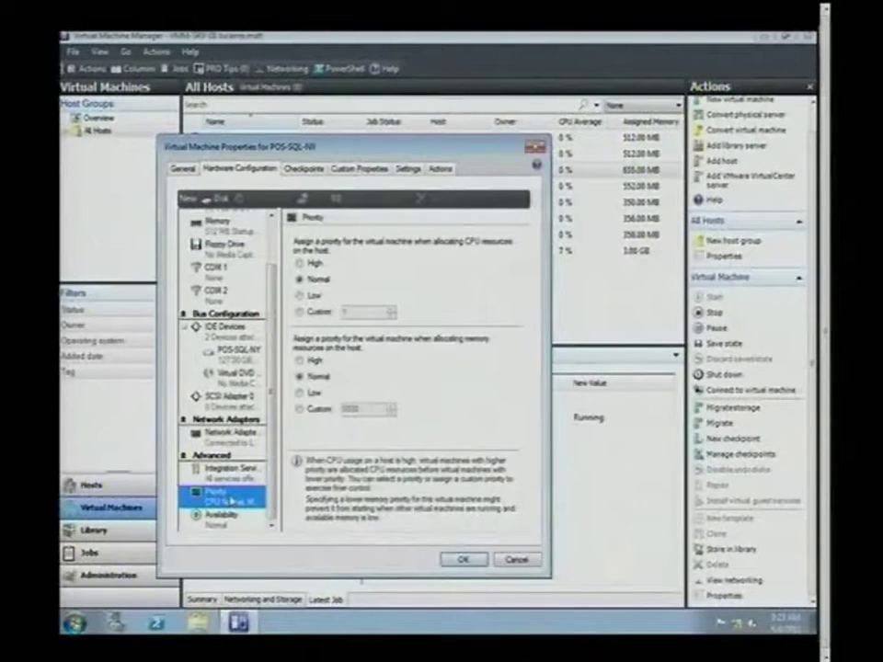
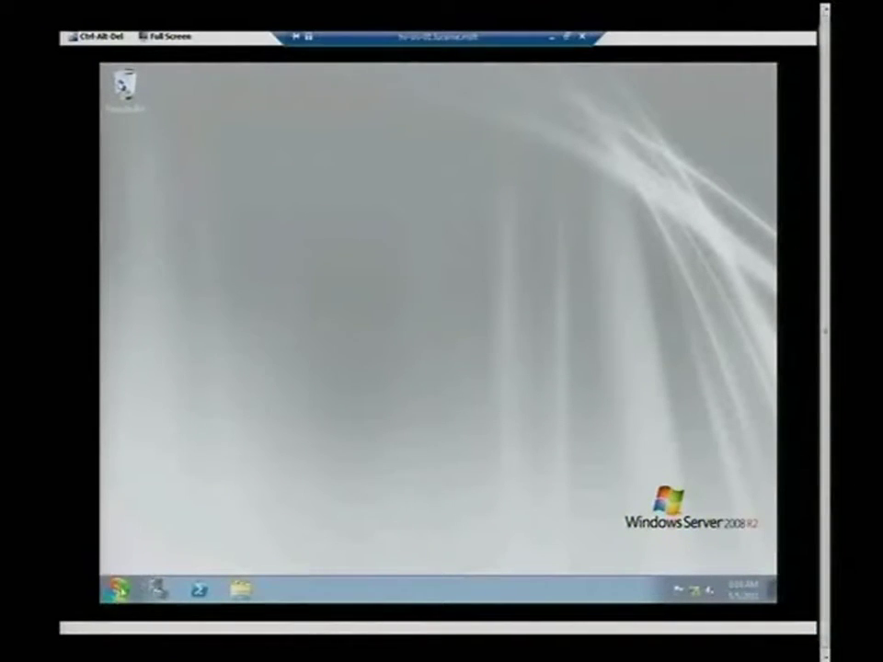
Launch Internet Explorer from the Start menu to load the VMM Self-Service Portal registration page
left_click(117, 589)
left_click(162, 287)
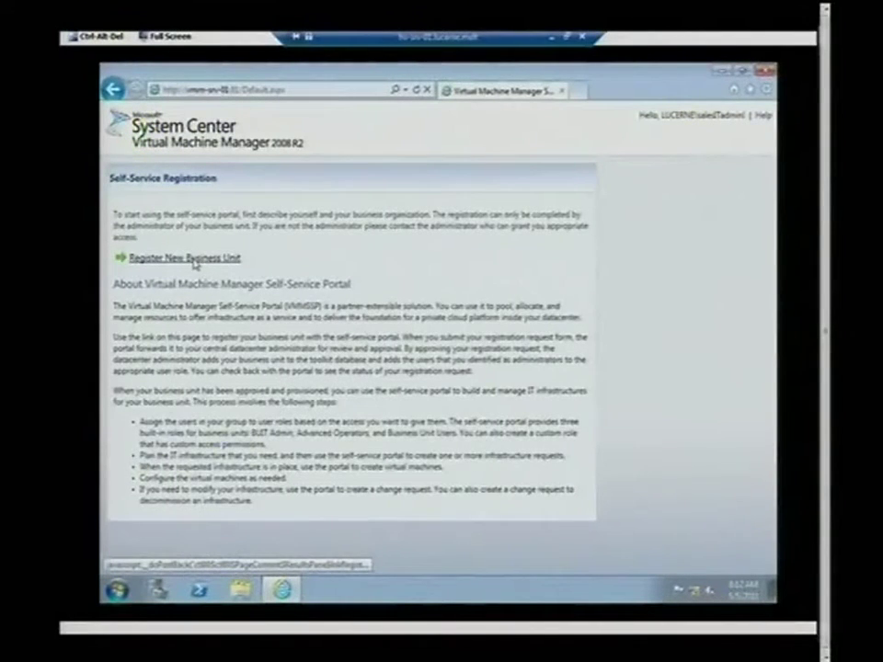
Start a new business unit registration for Sales with code 1234 and the contact e-mail
left_click(192, 263)
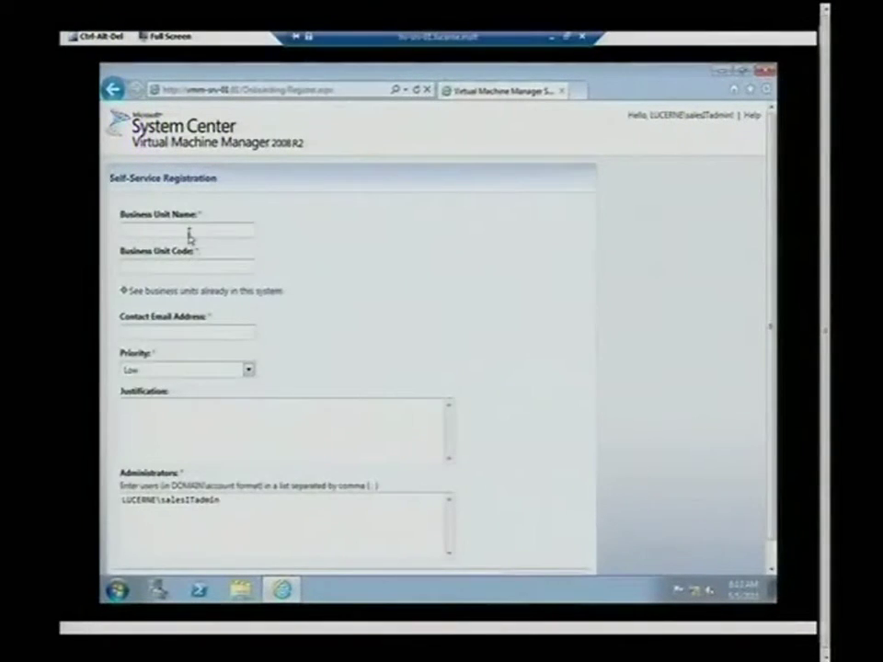
left_click(190, 235)
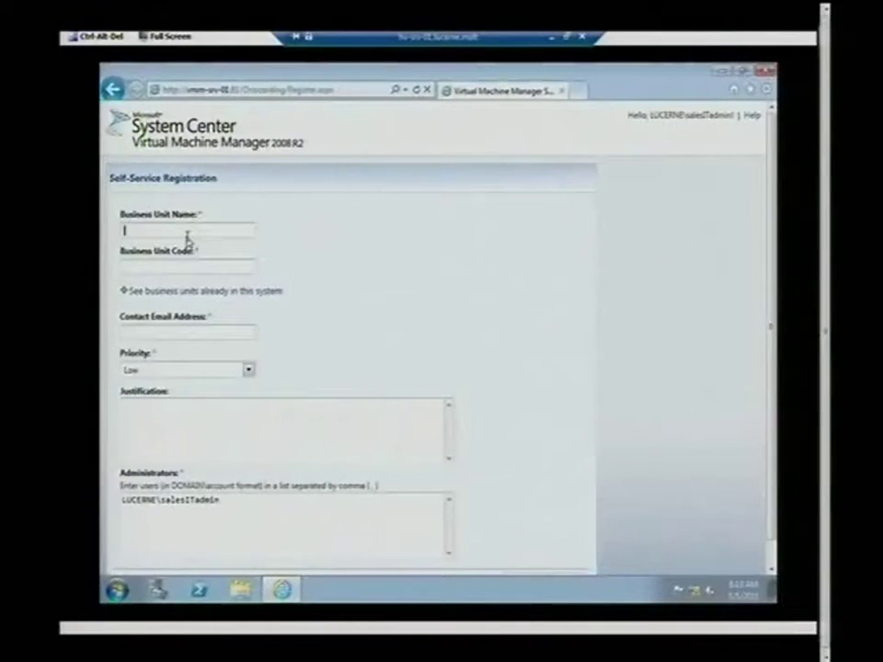
type("Sales")
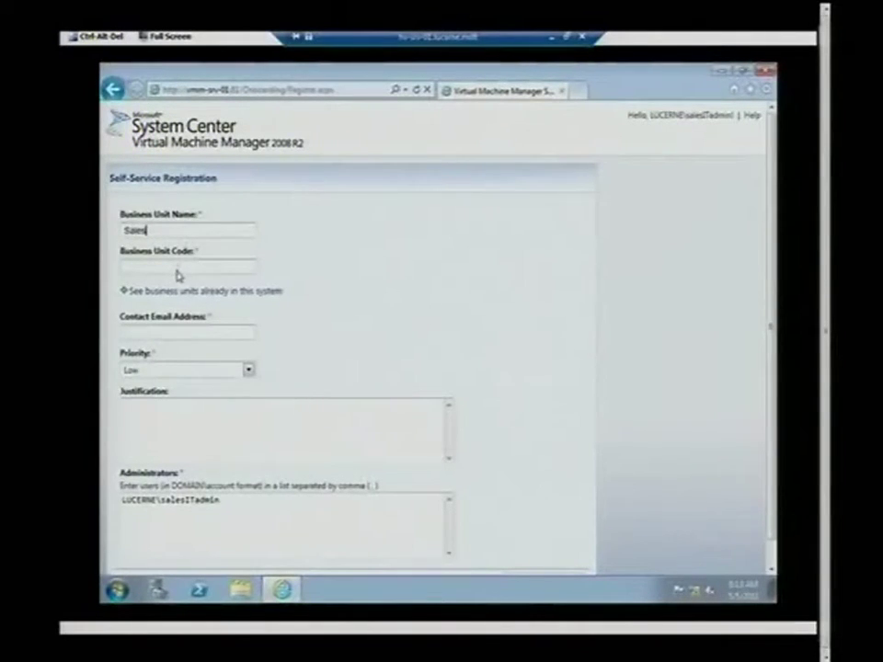
left_click(176, 267)
type("1234")
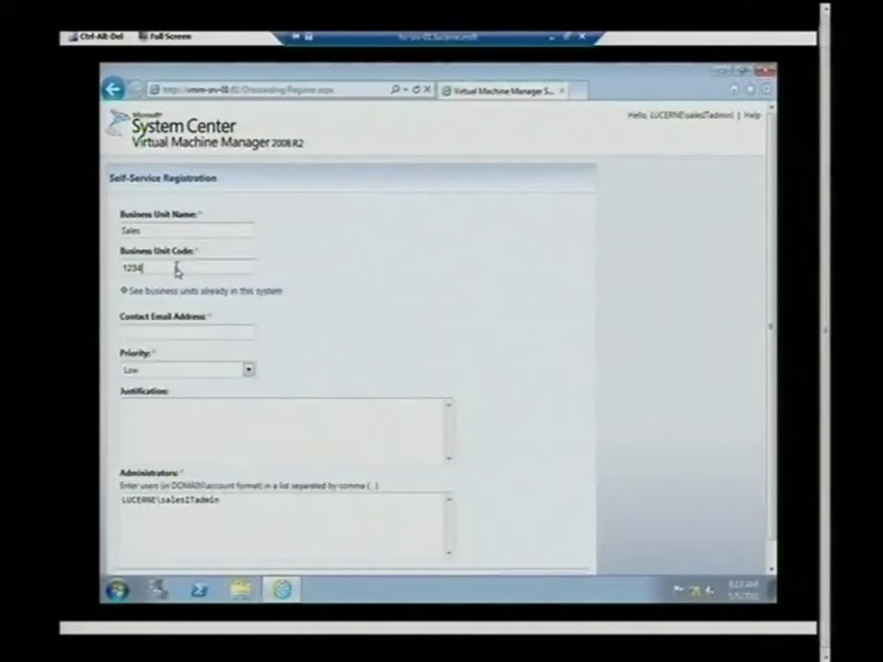
left_click(186, 336)
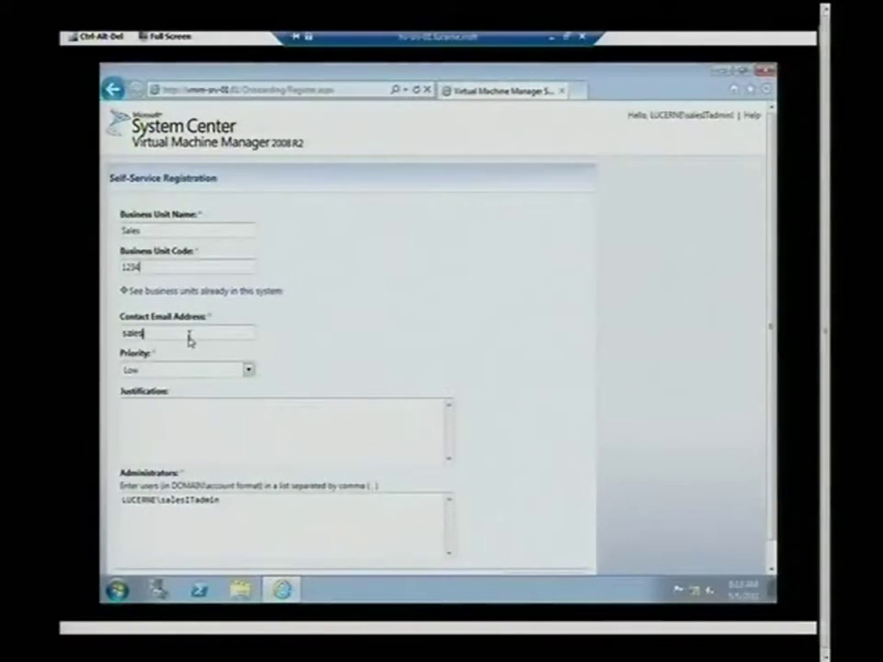
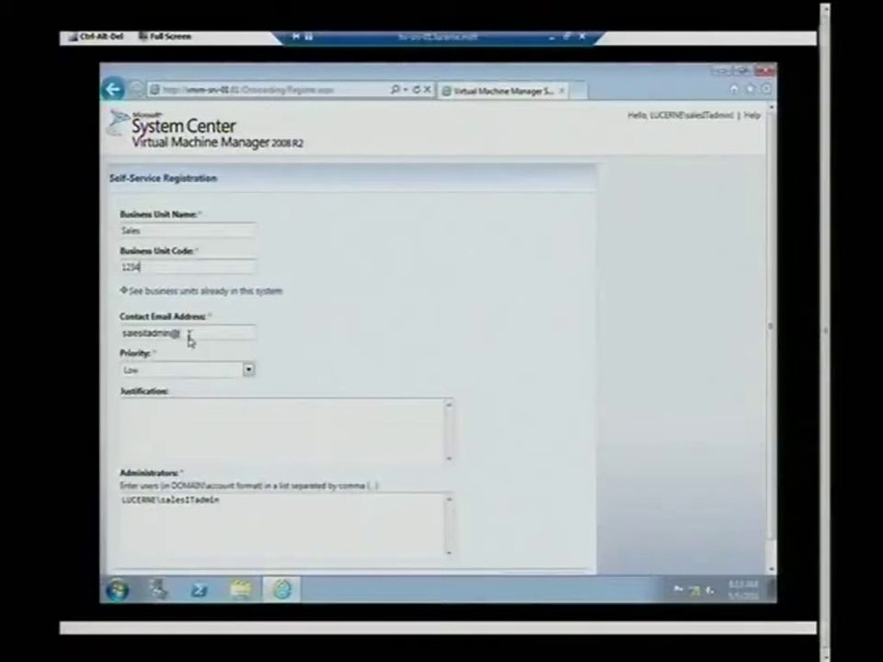
Set Medium priority, justify with 'Servers needed for store operations', and submit the registration
left_click(248, 369)
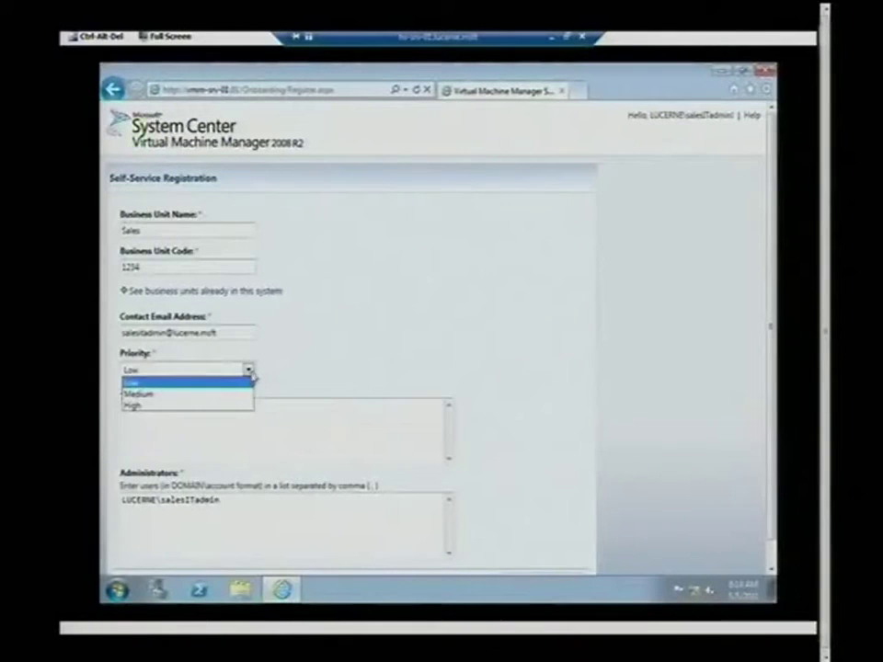
left_click(224, 395)
left_click(219, 415)
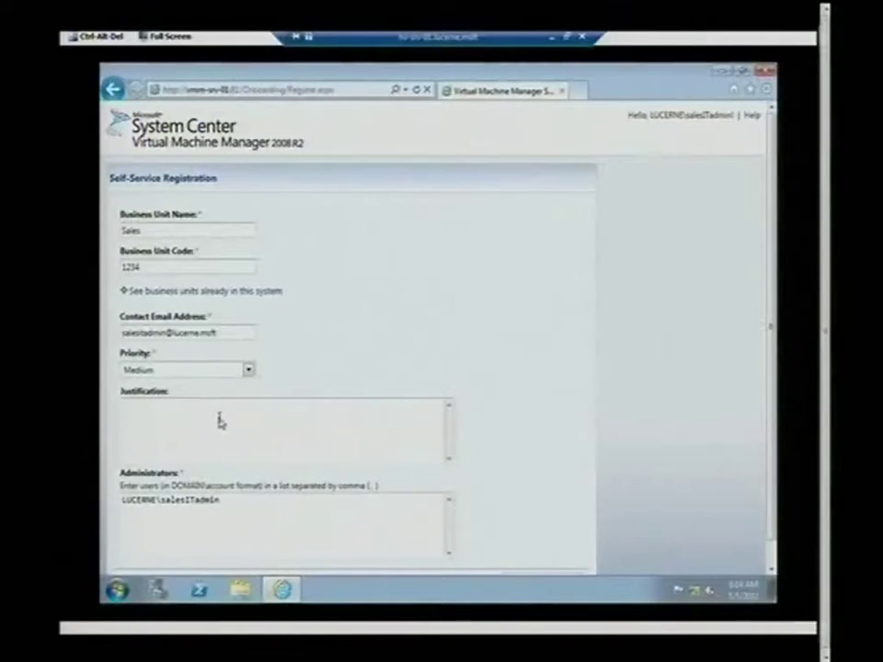
type("Servers needed")
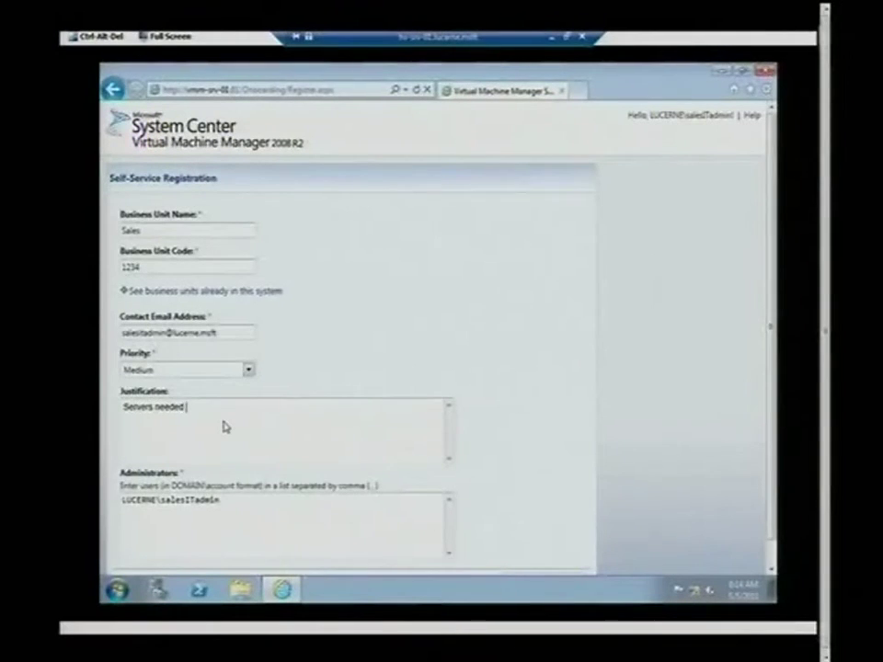
type(" for store ope")
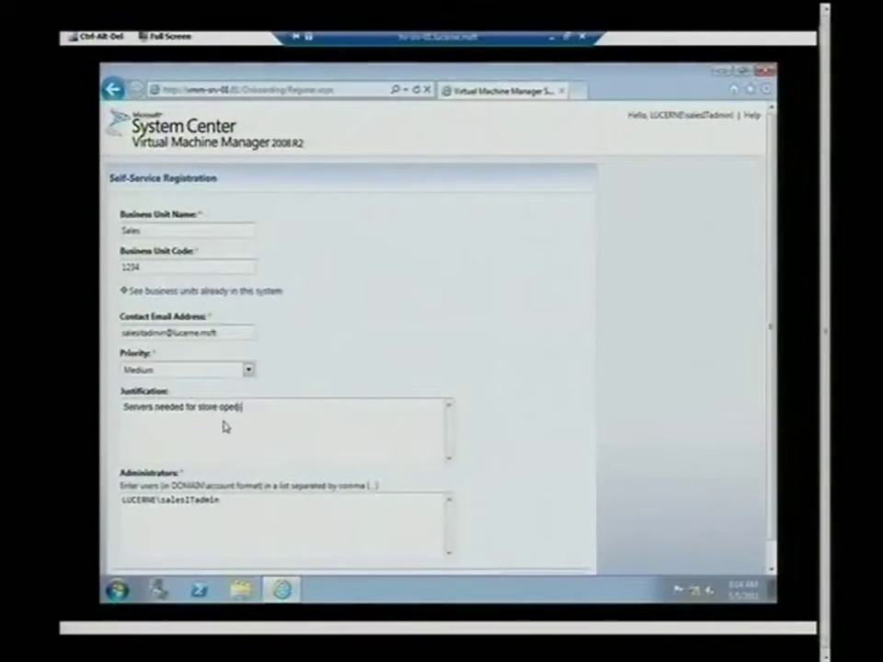
type("rations")
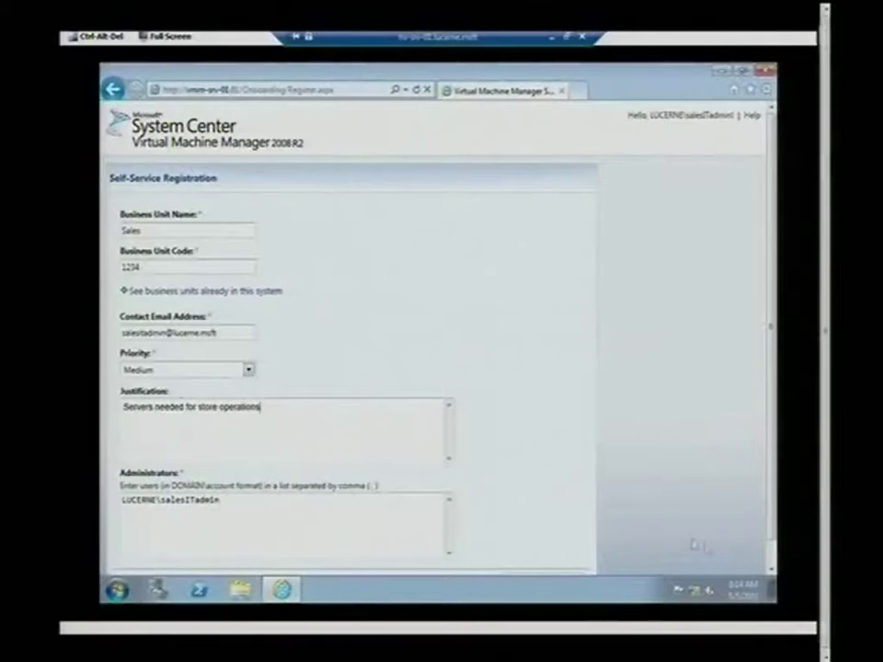
scroll(574, 423, "down", 1)
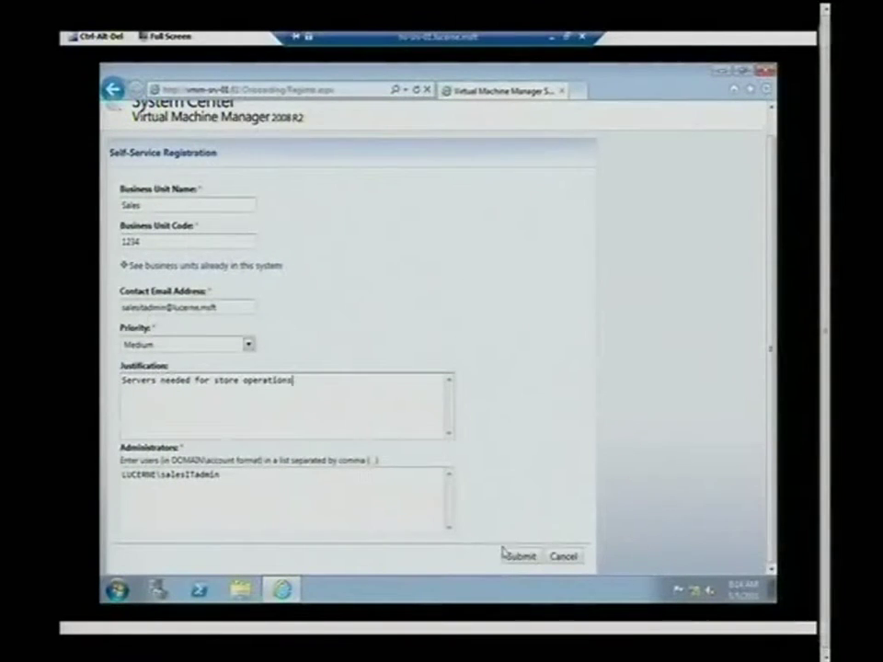
left_click(506, 555)
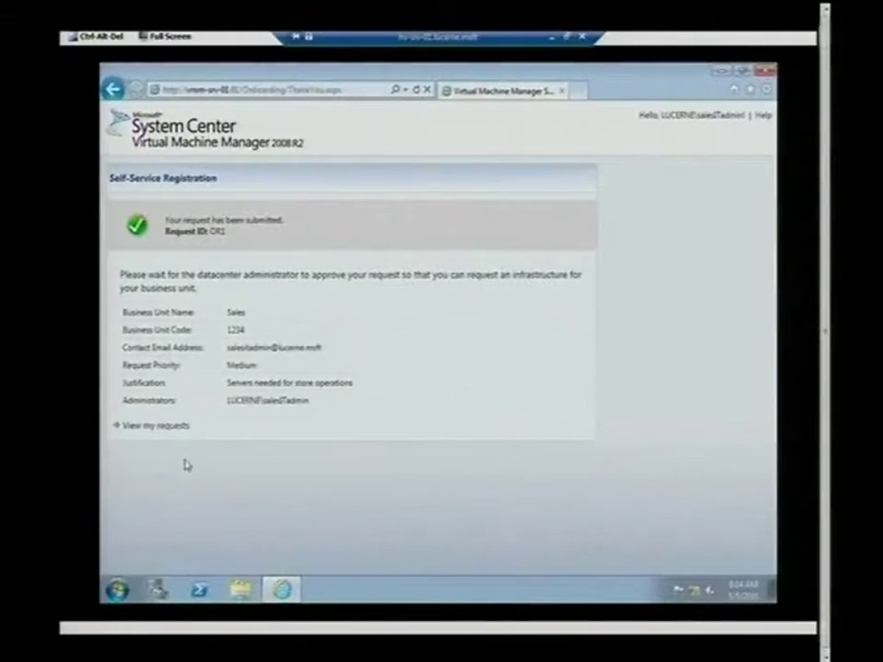
Leave the VM's full screen, minimize it, and launch Internet Explorer on the host
left_click(168, 37)
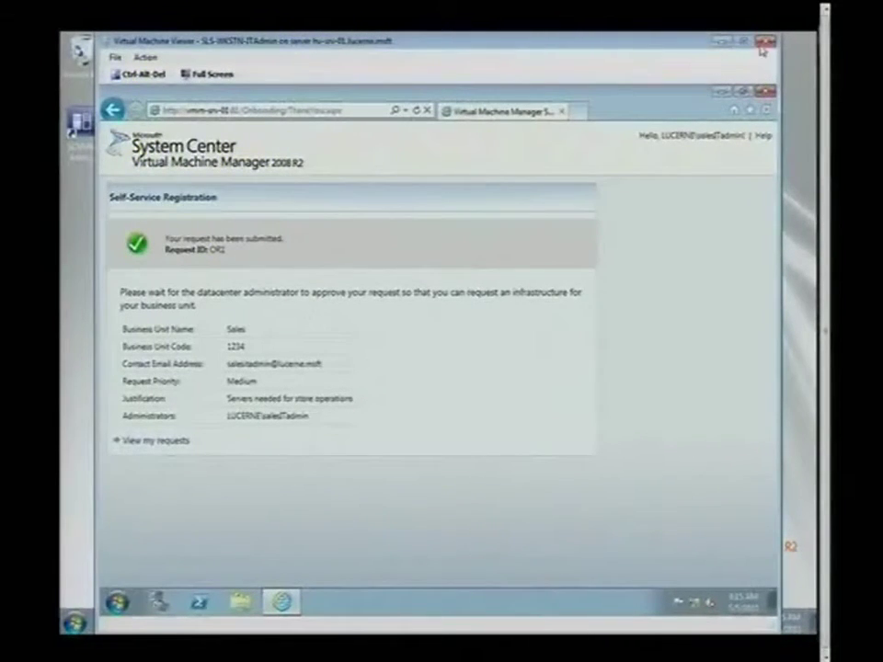
left_click(723, 44)
left_click(75, 623)
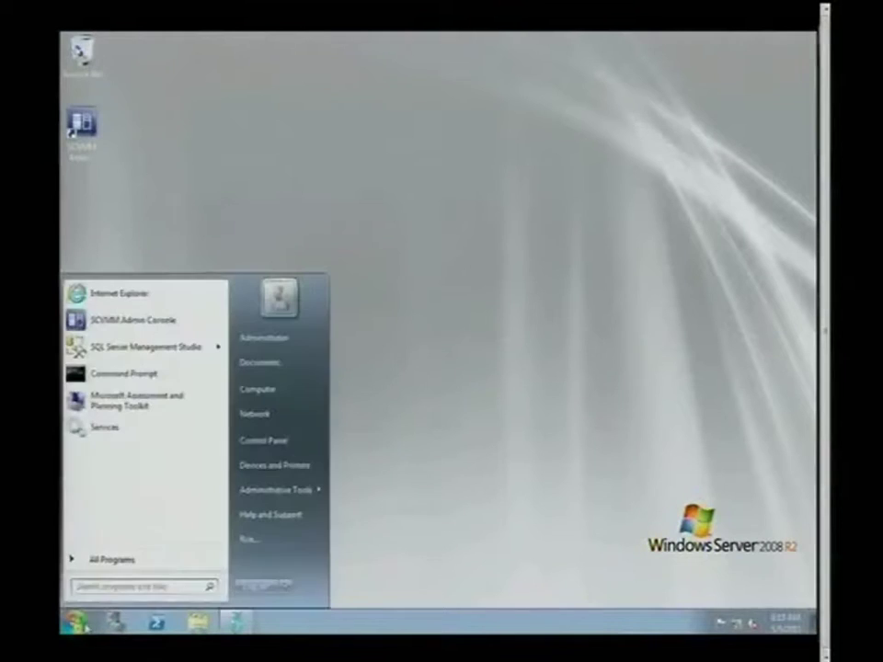
left_click(166, 300)
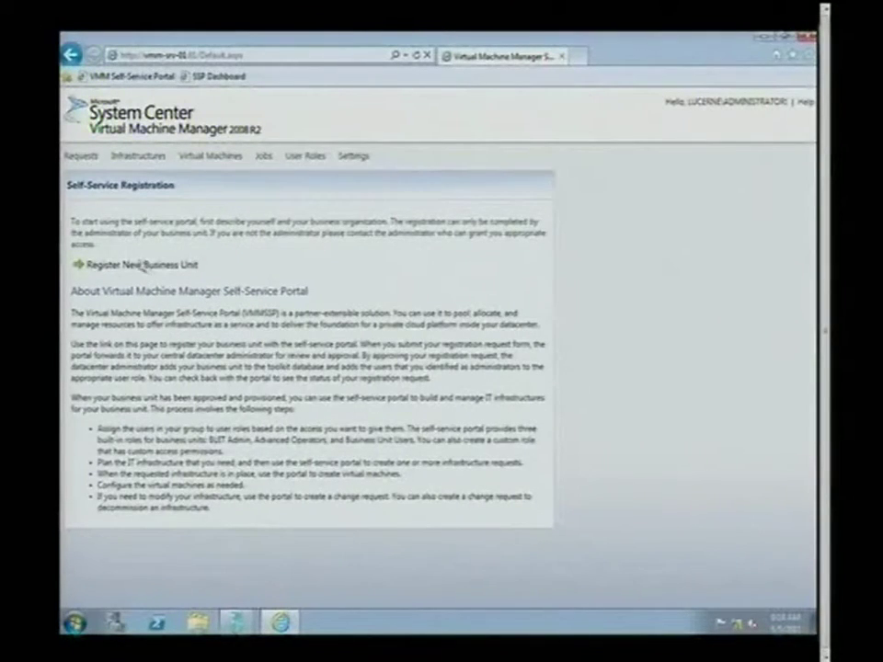
Approve request OR1 with the comment OK, then return to the requester's VM window
left_click(87, 158)
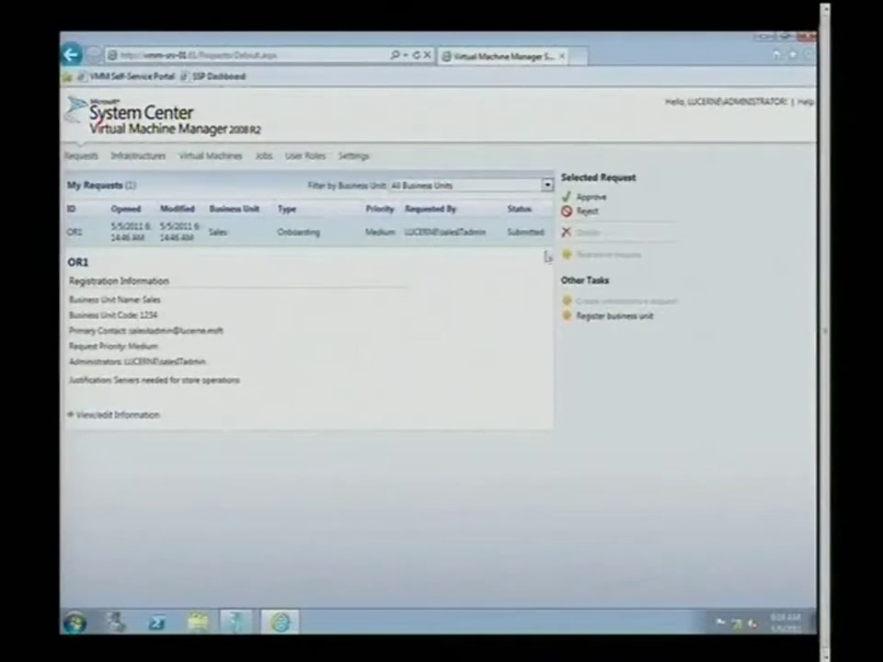
left_click(589, 198)
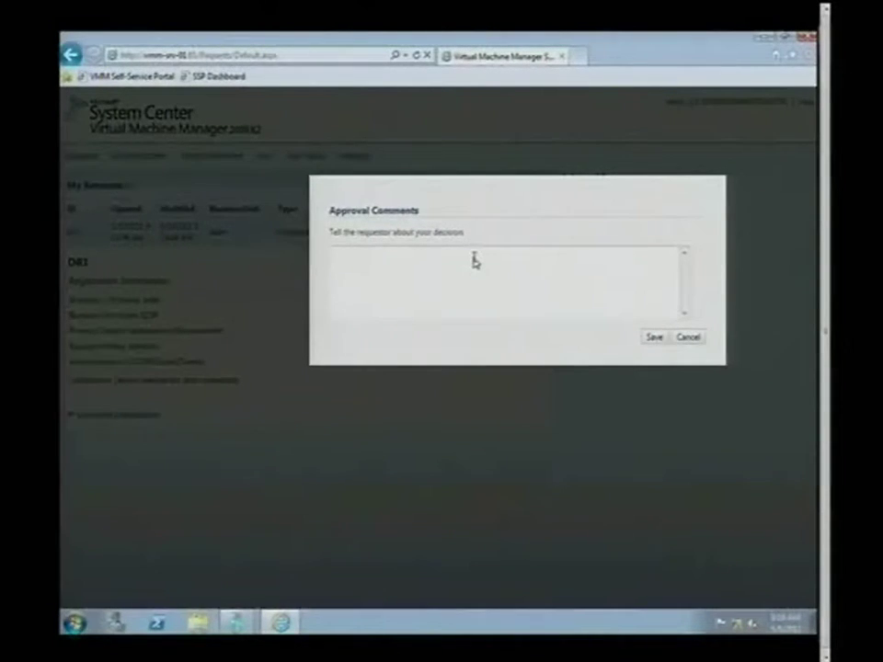
type("OK")
left_click(653, 337)
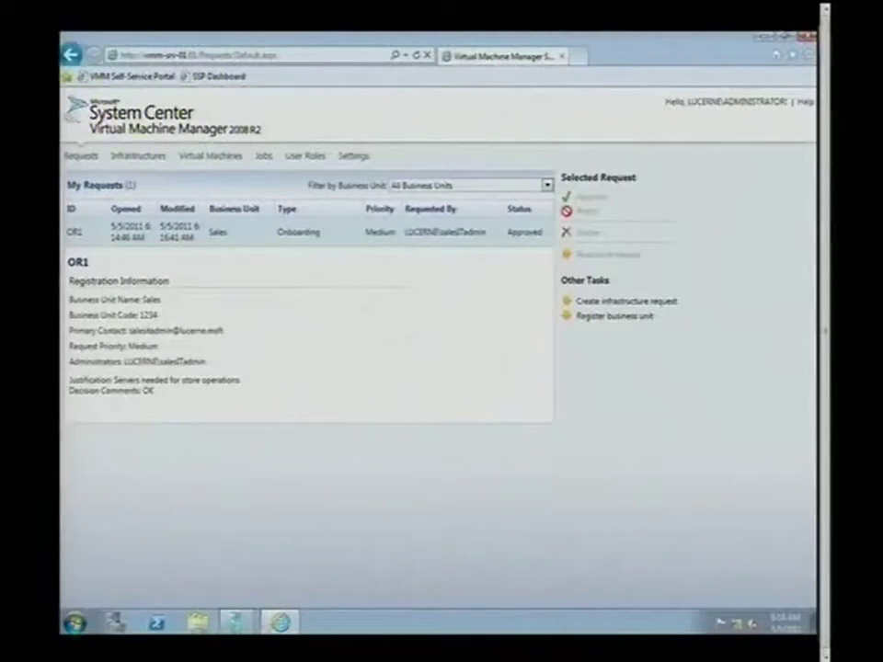
mouse_move(235, 623)
left_click(246, 548)
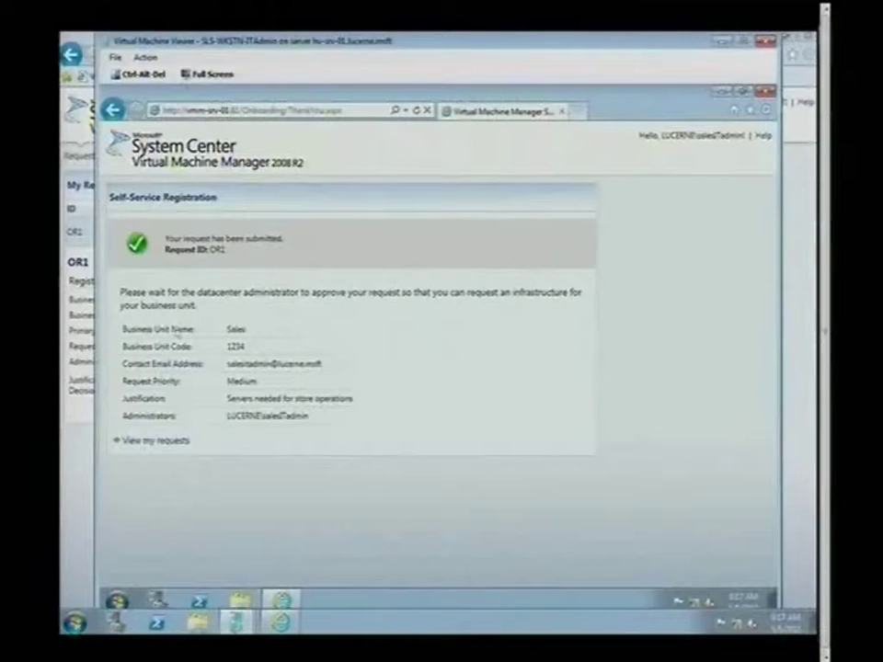
Check the request status, then start a new Sales infrastructure request named Teched
left_click(169, 444)
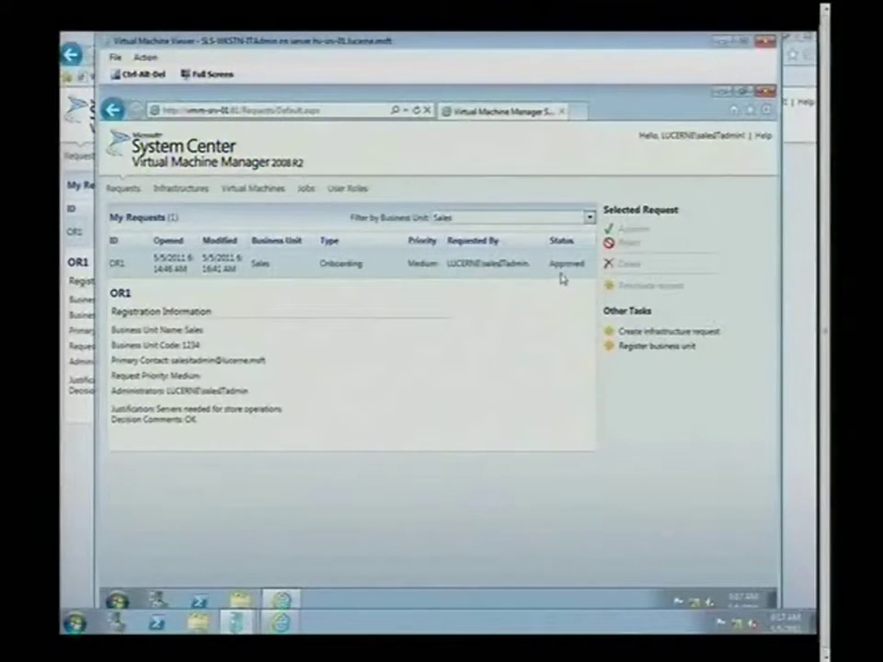
left_click(191, 190)
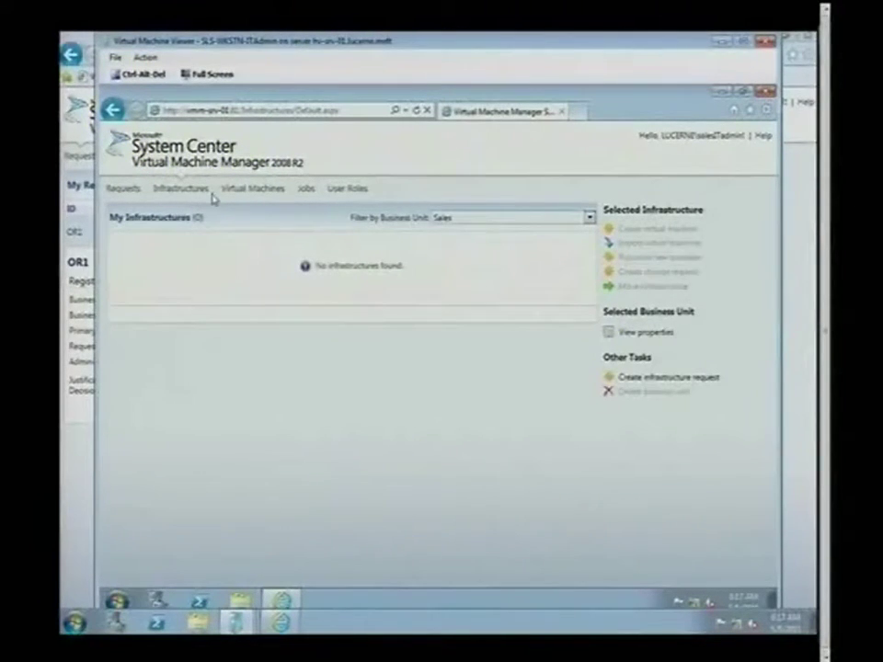
left_click(634, 383)
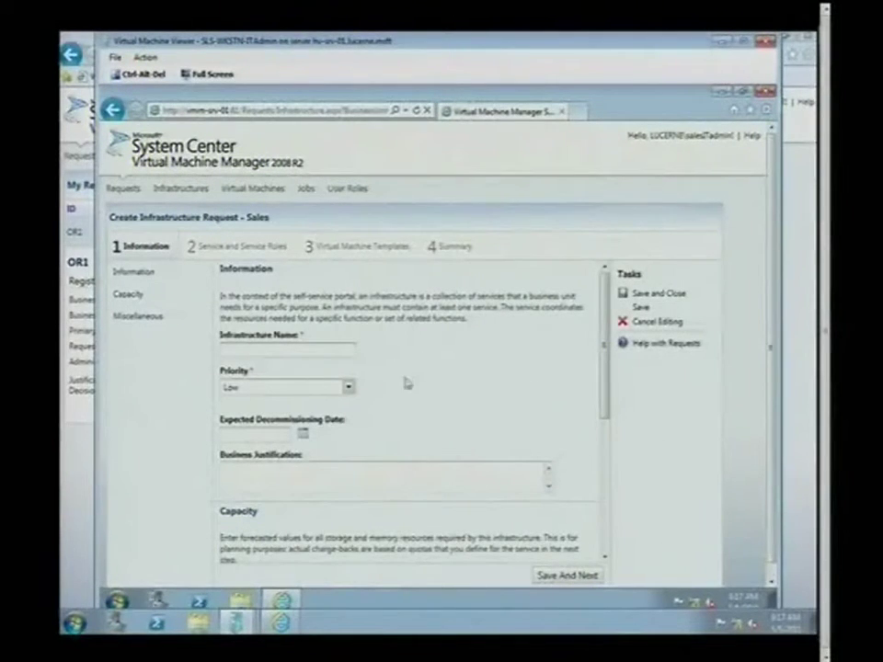
left_click(322, 359)
type("Servers")
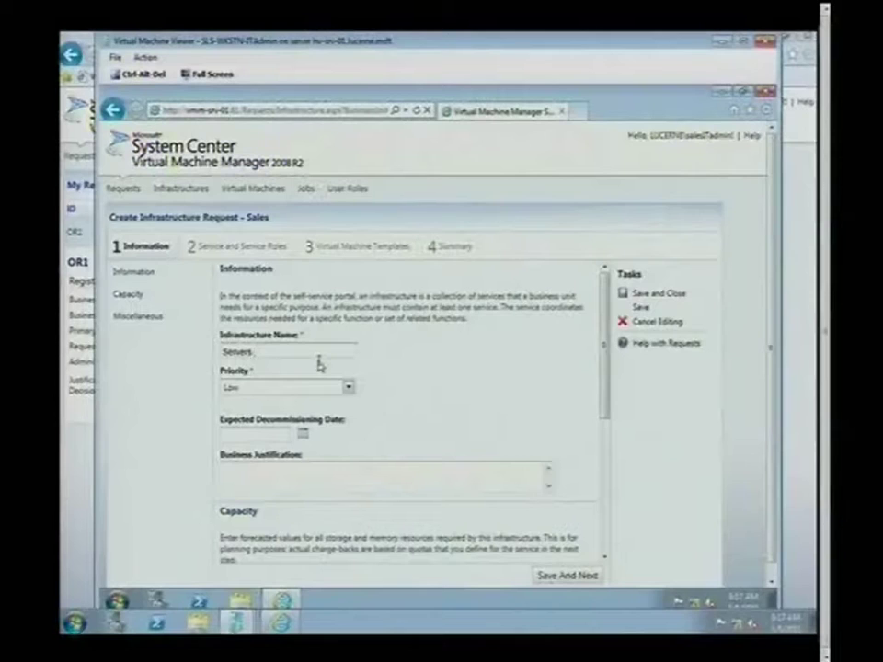
key("ctrl+a")
key("BackSpace")
type("Teched")
Set High priority, pick a decommissioning date, enter forecast capacity, and save the information page
left_click(349, 390)
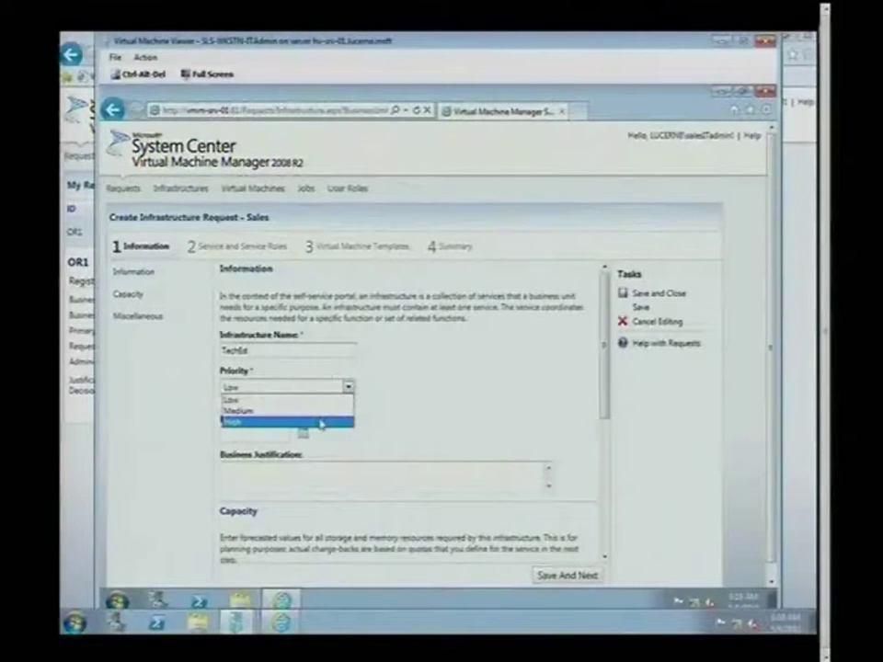
left_click(321, 423)
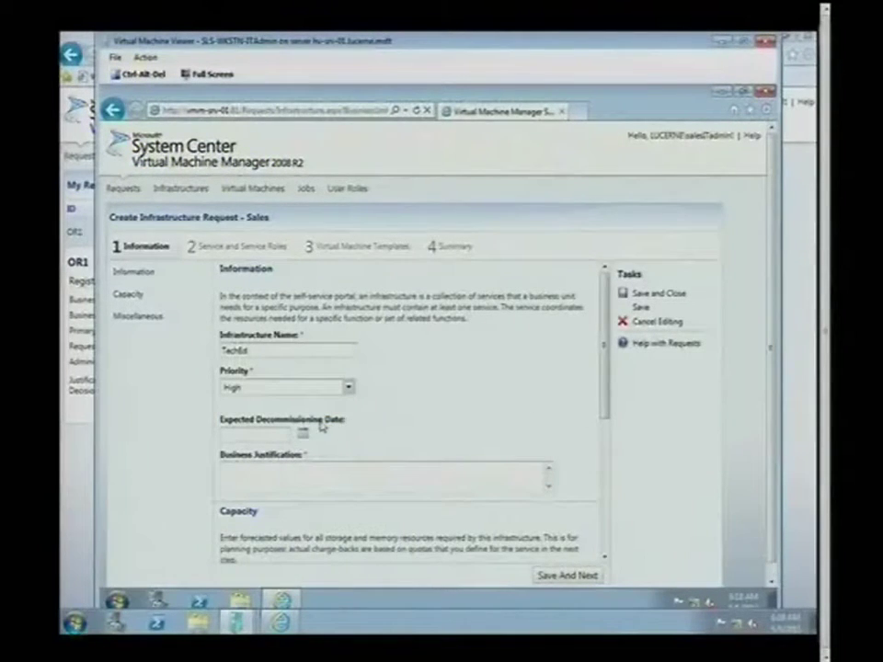
left_click(303, 434)
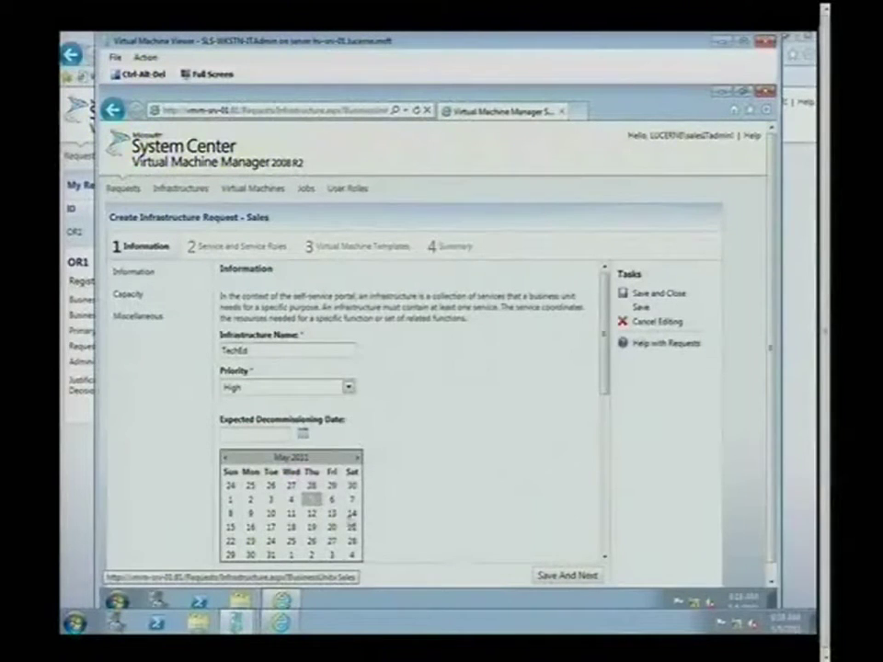
left_click(331, 514)
left_click(604, 495)
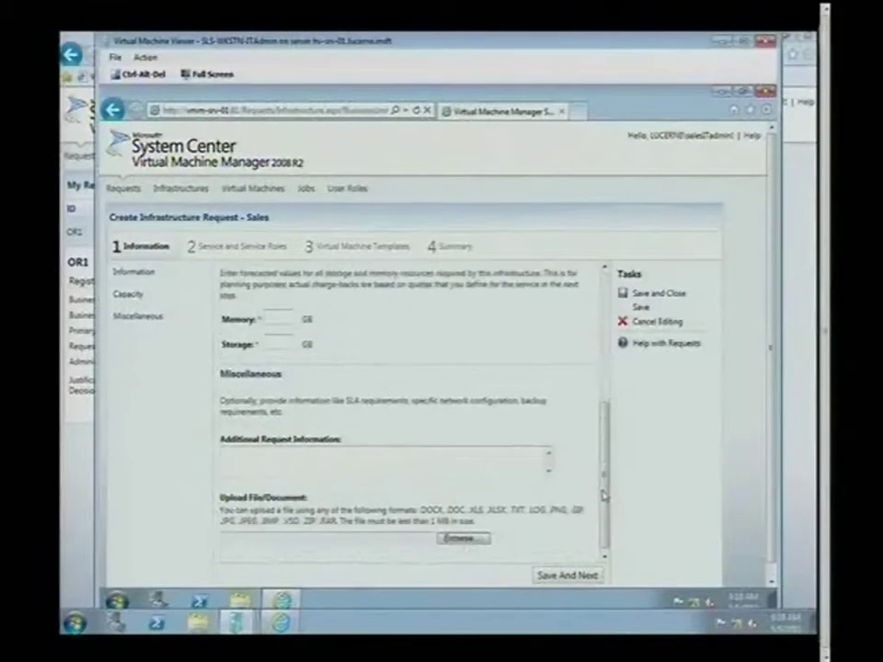
left_click(279, 320)
left_click(565, 574)
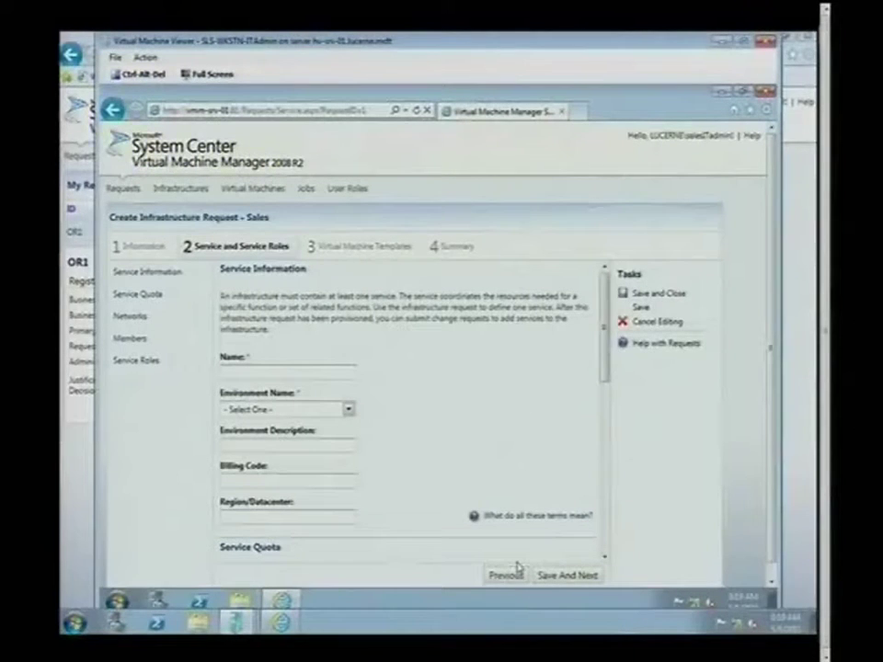
Name the service Sales Transaction Service, with Production environment and billing code 1234
left_click(278, 376)
type("les Transac")
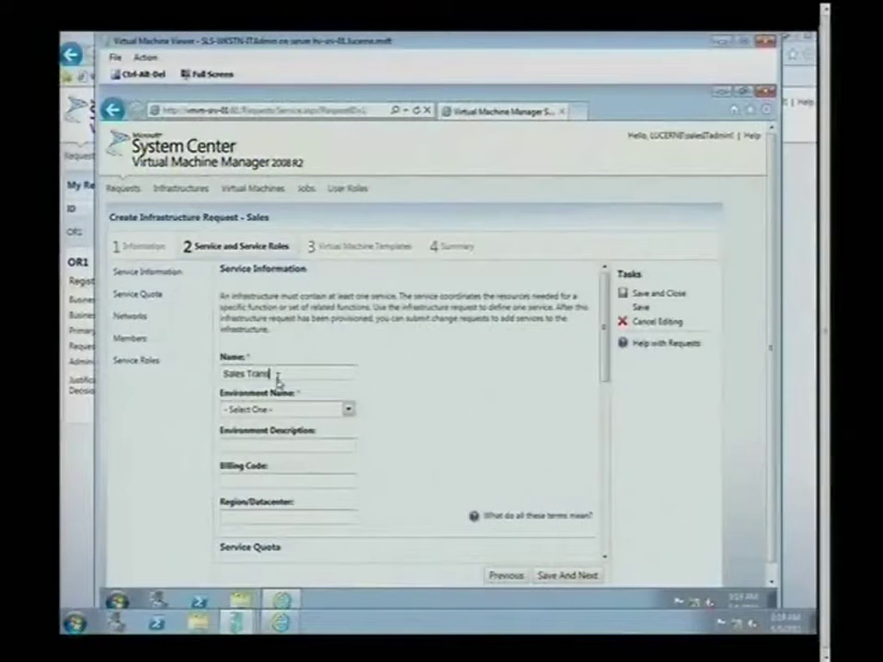
type("tion Services")
key("BackSpace")
left_click(348, 409)
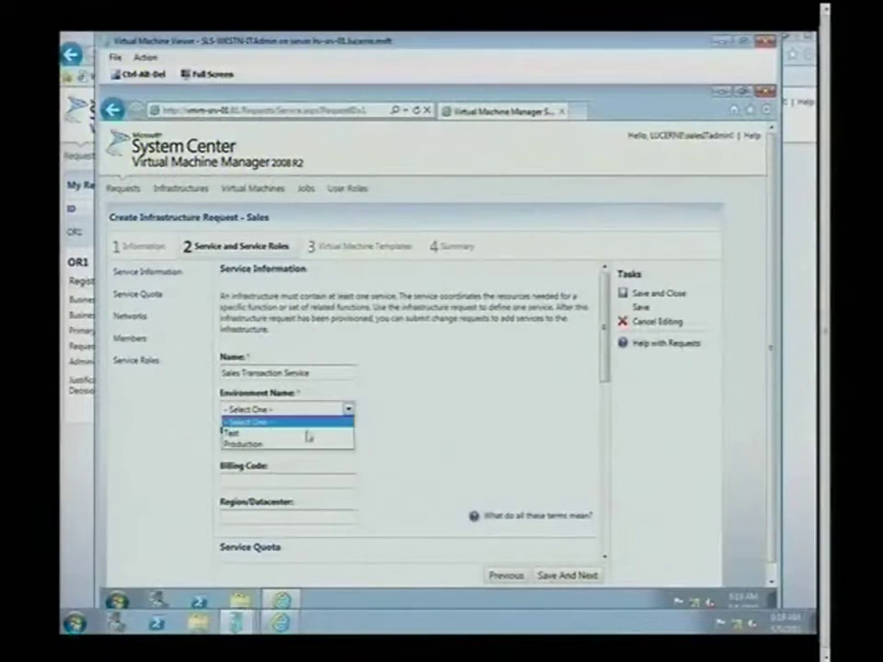
left_click(304, 445)
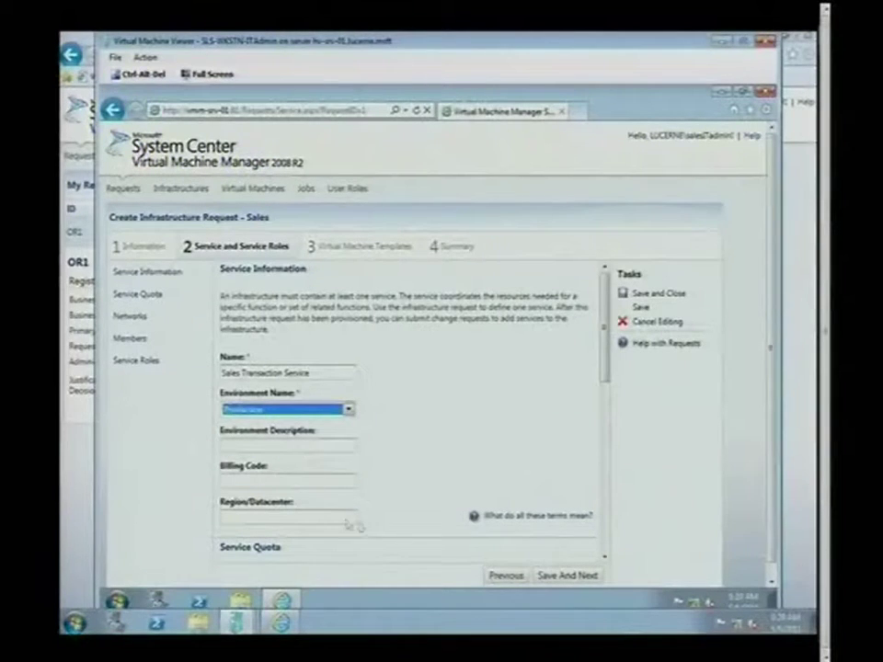
left_click(249, 482)
type("1234")
Give the service a memory quota of 1 and storage quota of 150, and add LucerneNet
left_click(604, 534)
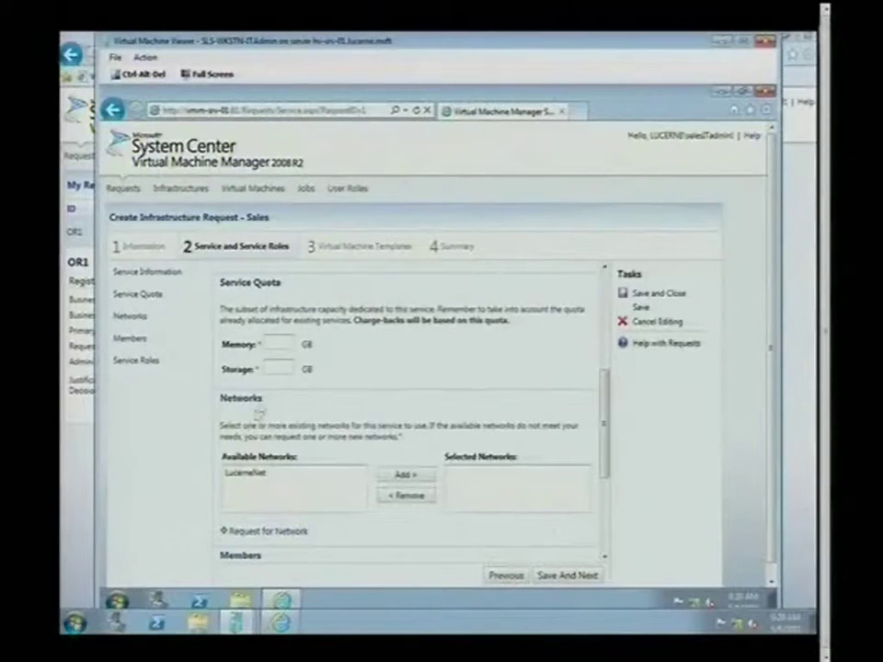
left_click(281, 347)
type("1")
left_click(285, 375)
type("150")
left_click(269, 475)
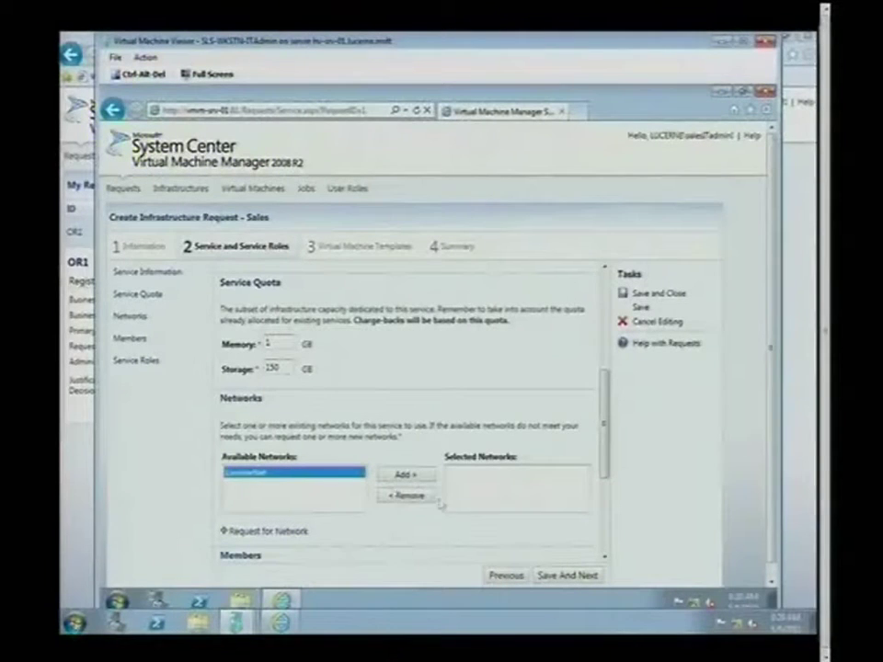
left_click(413, 476)
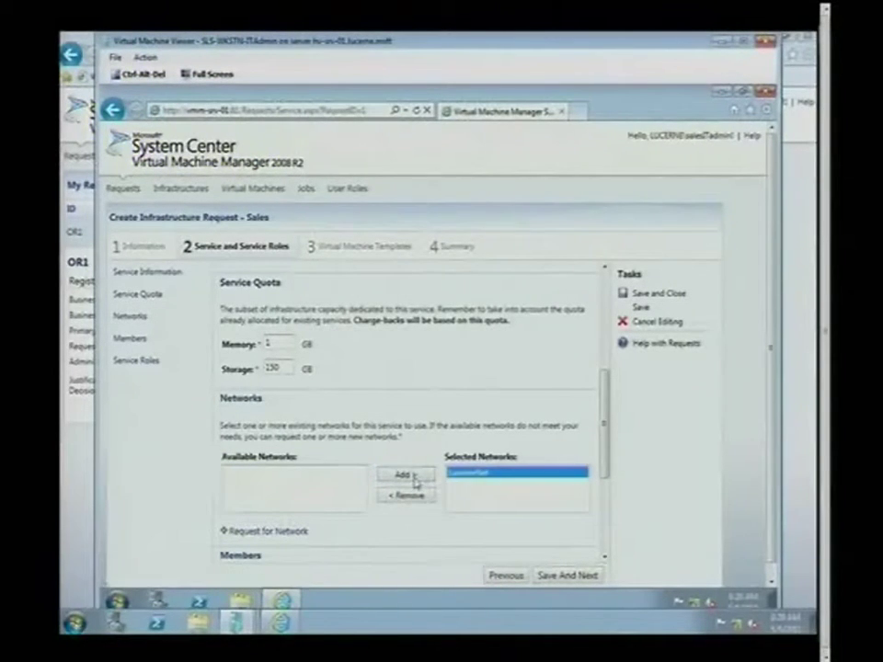
Set advanced operators to LUCERNE\salesoperator and business unit users to LUCERNE\salesusers
left_click(604, 532)
left_click(353, 425)
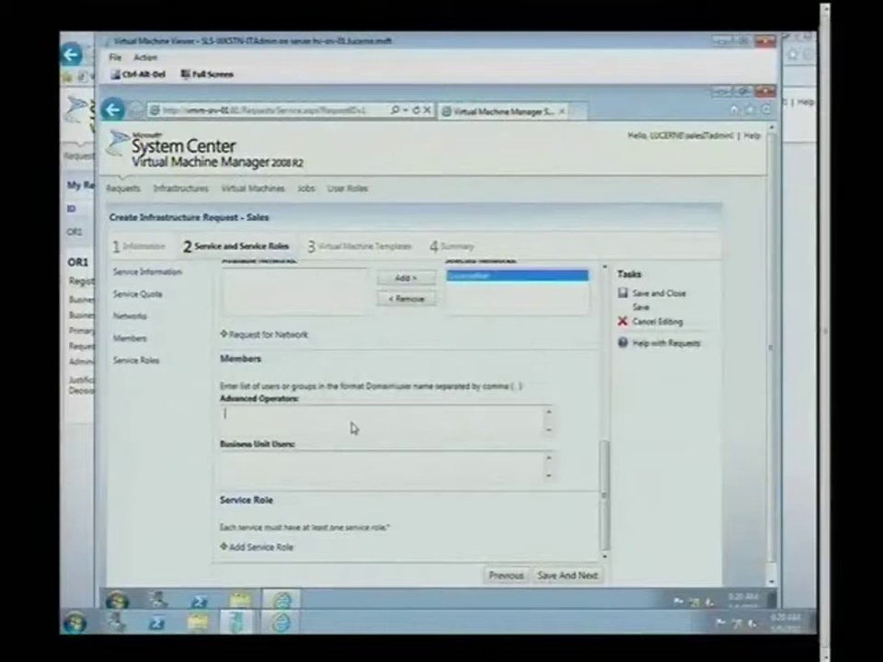
type("LUCERNE\\sales")
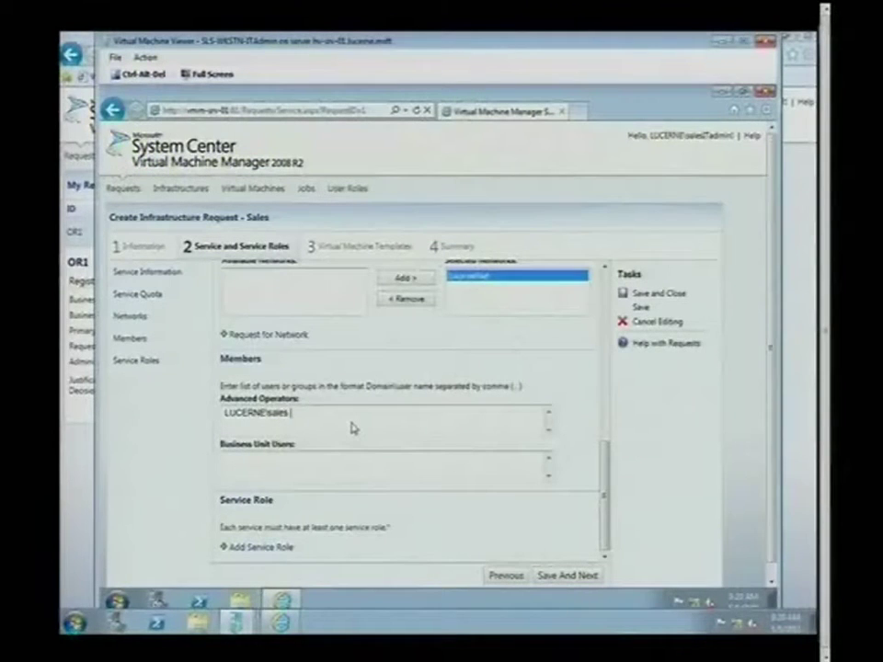
type("operator")
left_click(324, 467)
type("L")
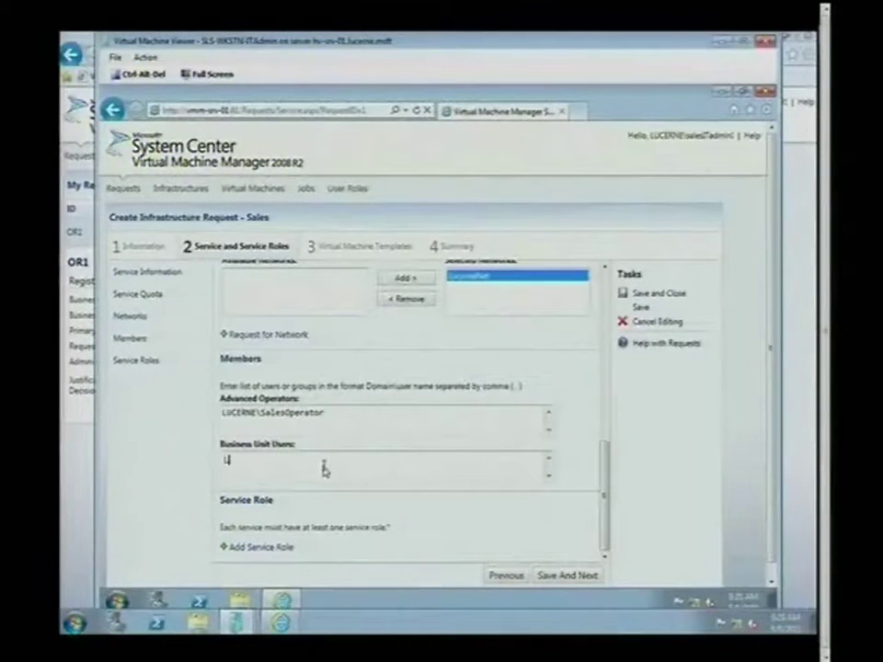
type("UCERNE\\salesusers")
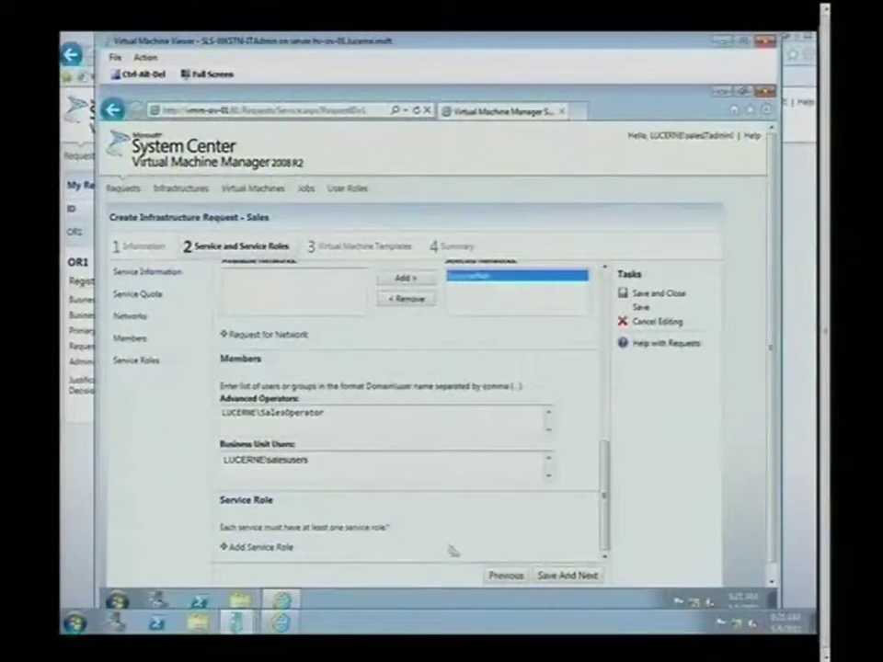
Add a POS System service role on LucerneNet, then save the service and continue to templates
left_click(276, 548)
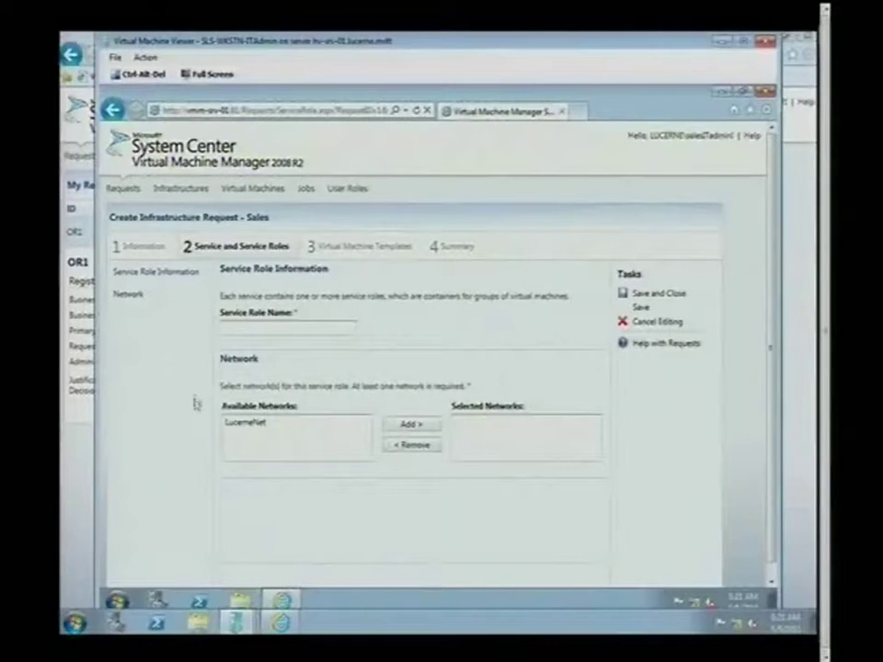
left_click(236, 331)
type("PE- System")
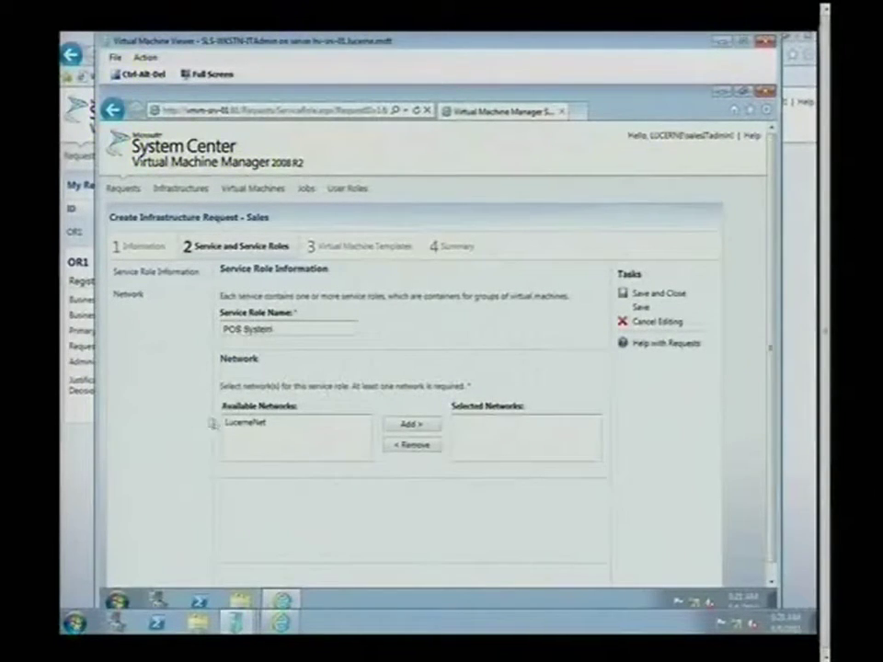
left_click(244, 422)
left_click(404, 423)
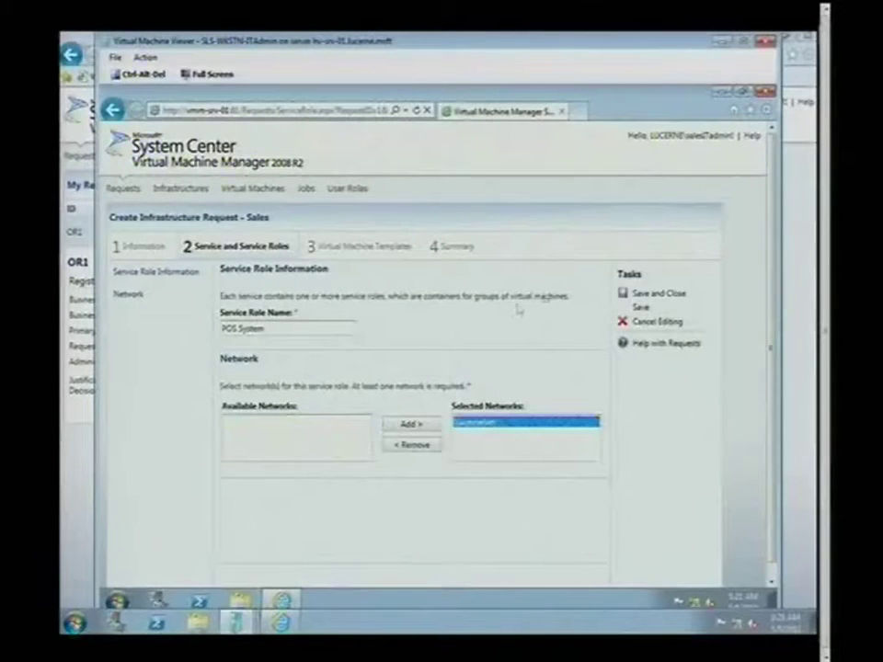
left_click(648, 293)
left_click(569, 577)
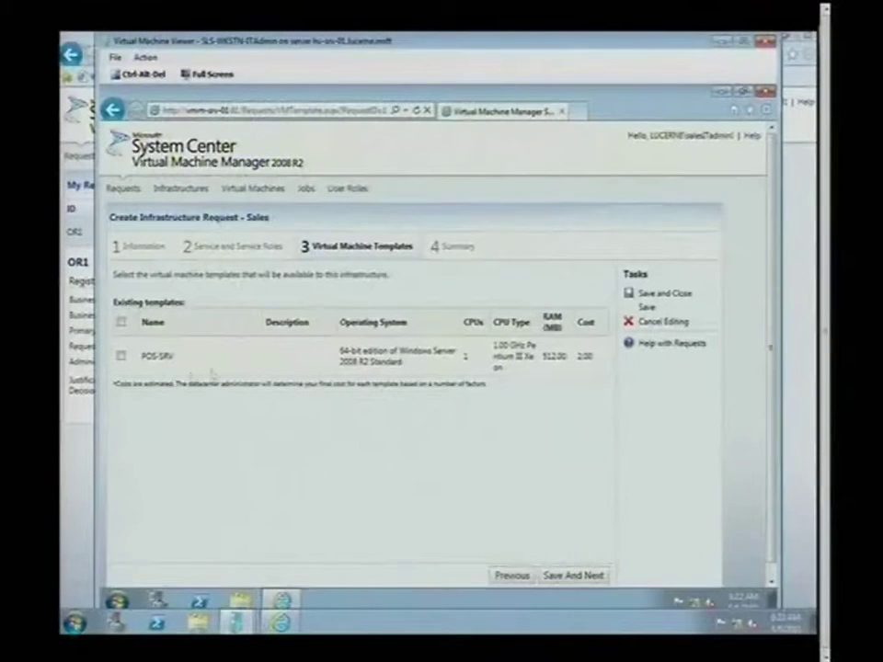
Include the POS-SRV template, review the summary, and submit the TechEd infrastructure request
left_click(122, 356)
left_click(554, 576)
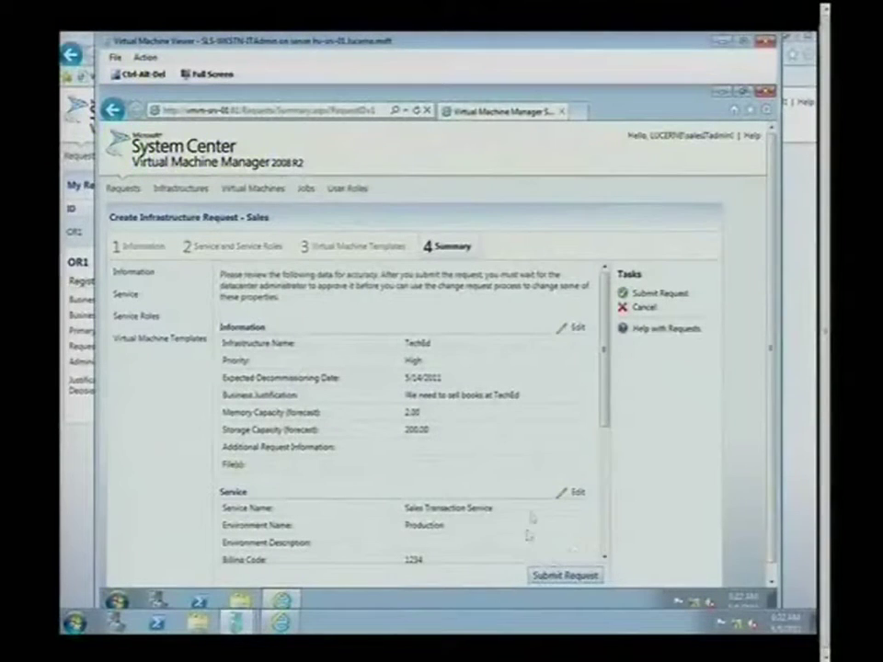
left_click(545, 577)
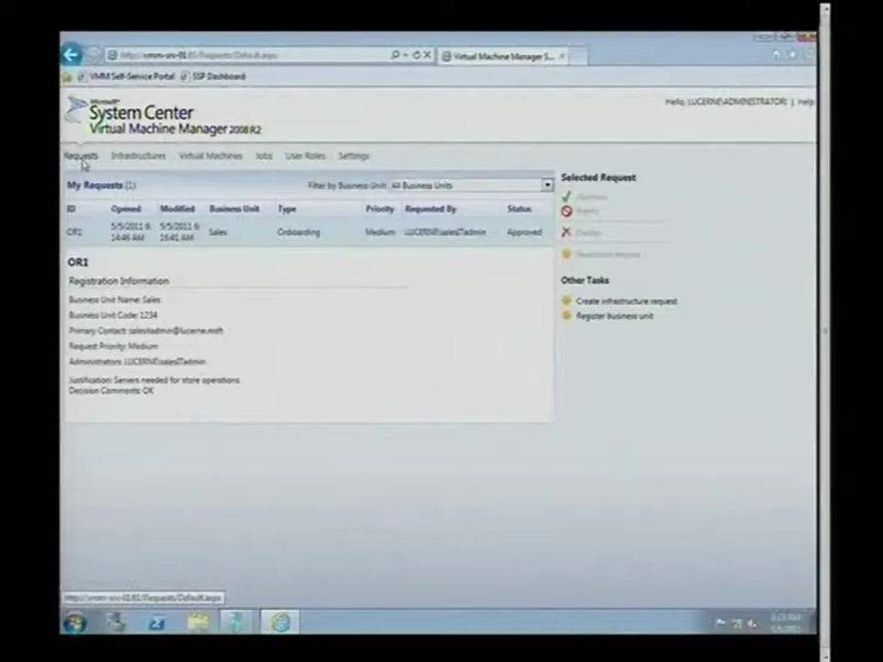
Refresh the Requests list so the new IR1 request appears
left_click(81, 156)
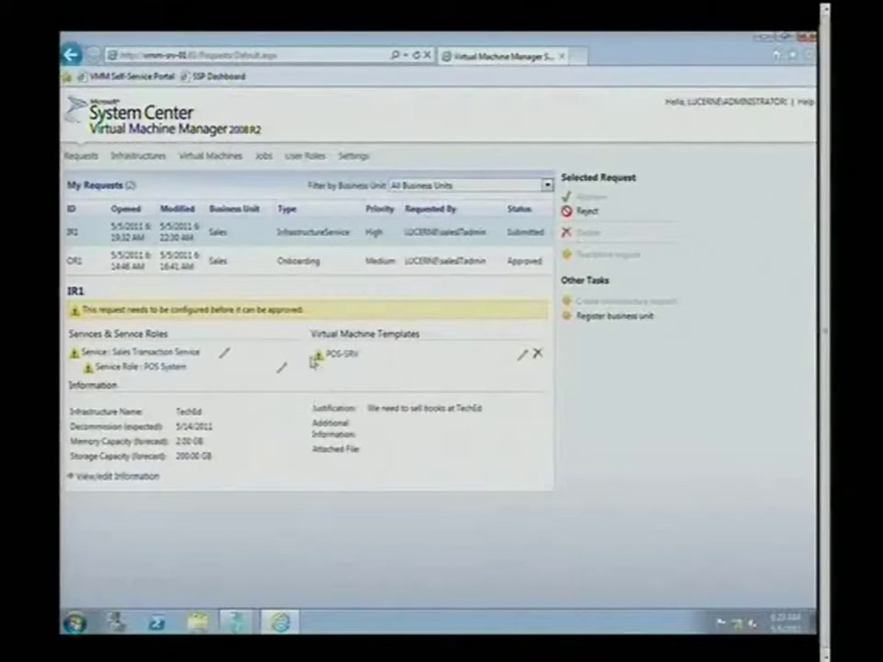
Set the Sales Transaction Service's template library location to the VMM-SRV-01 library server
left_click(168, 365)
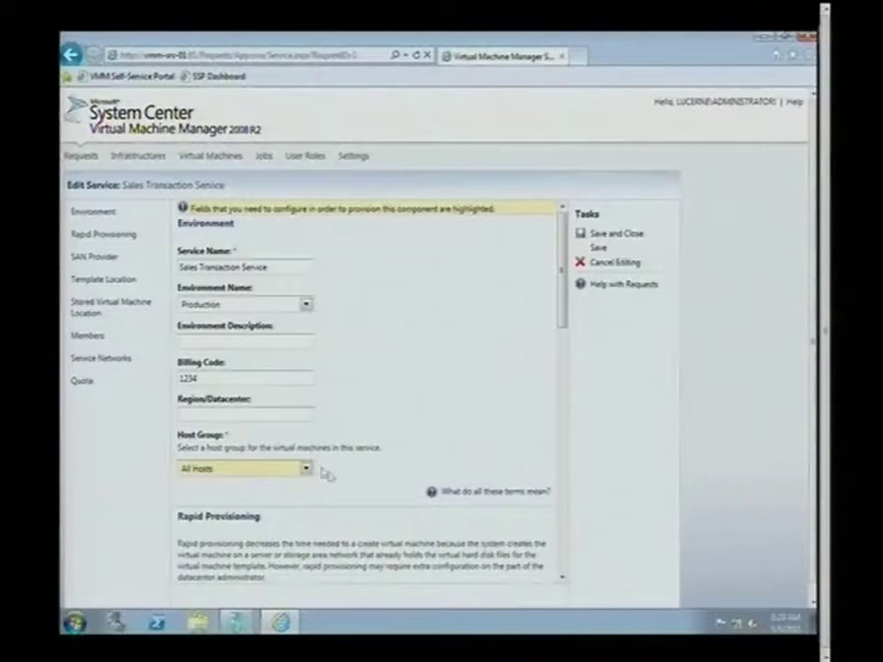
scroll(552, 526, "down", 3)
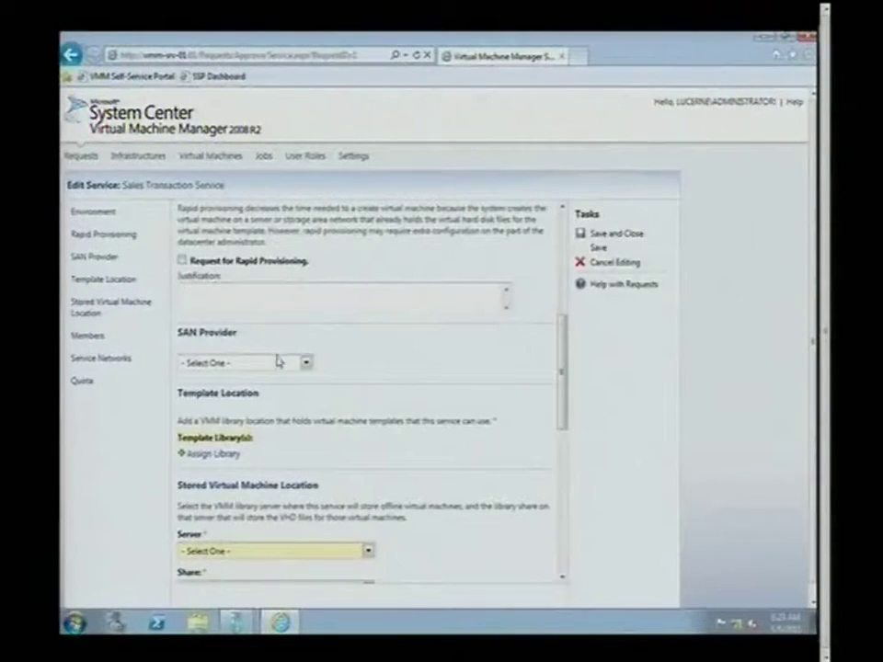
left_click(228, 460)
left_click(366, 255)
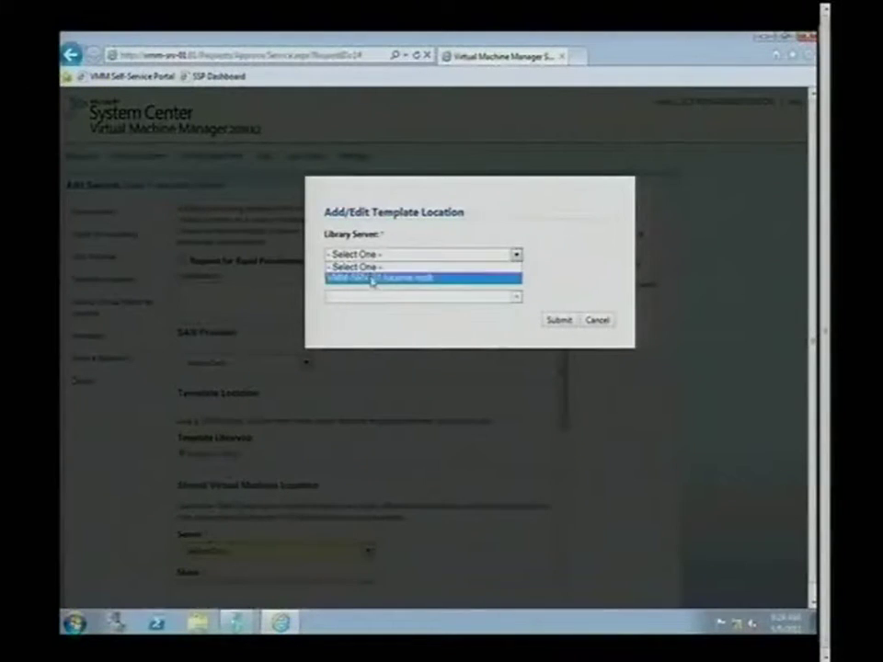
left_click(372, 281)
left_click(552, 320)
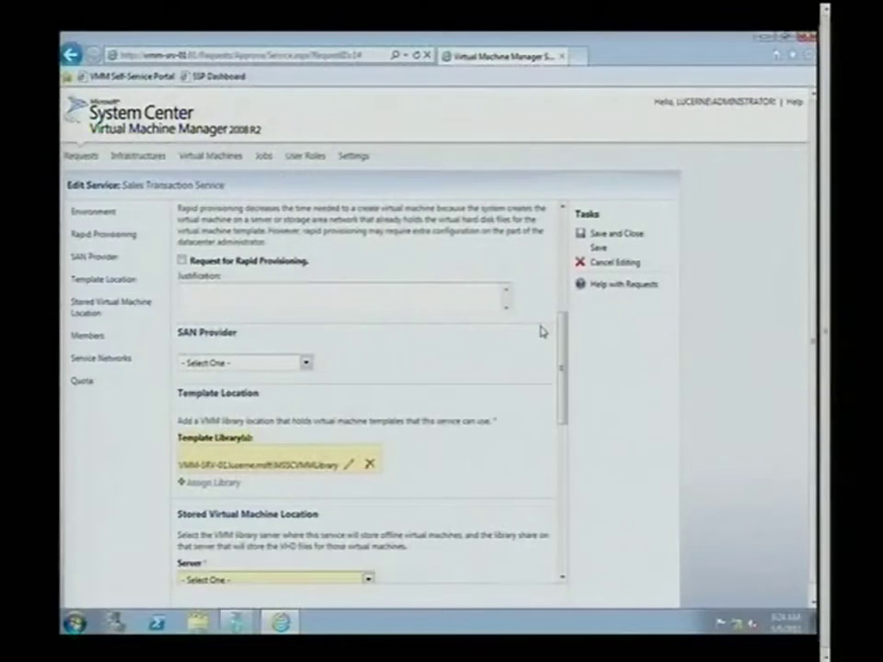
Store the service's virtual machines on VMM-SRV-01.lucerne.msft and save the service settings
left_click(563, 555)
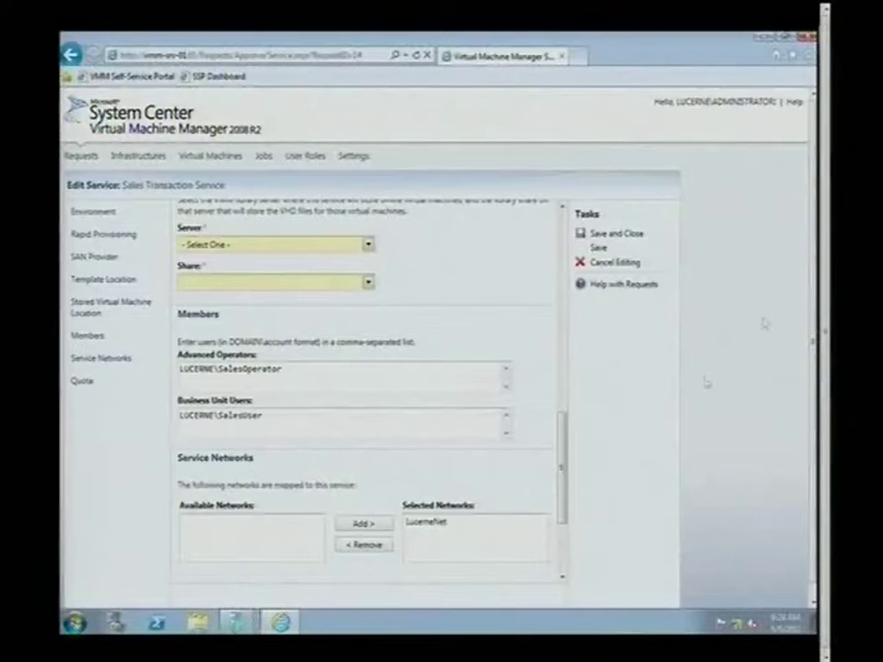
left_click(222, 245)
left_click(223, 268)
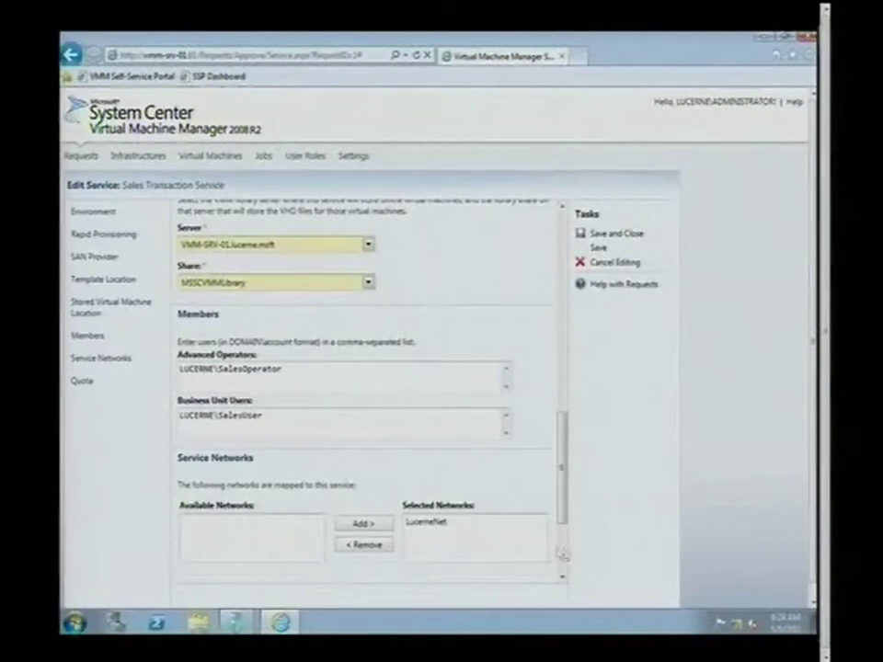
scroll(515, 566, "down", 3)
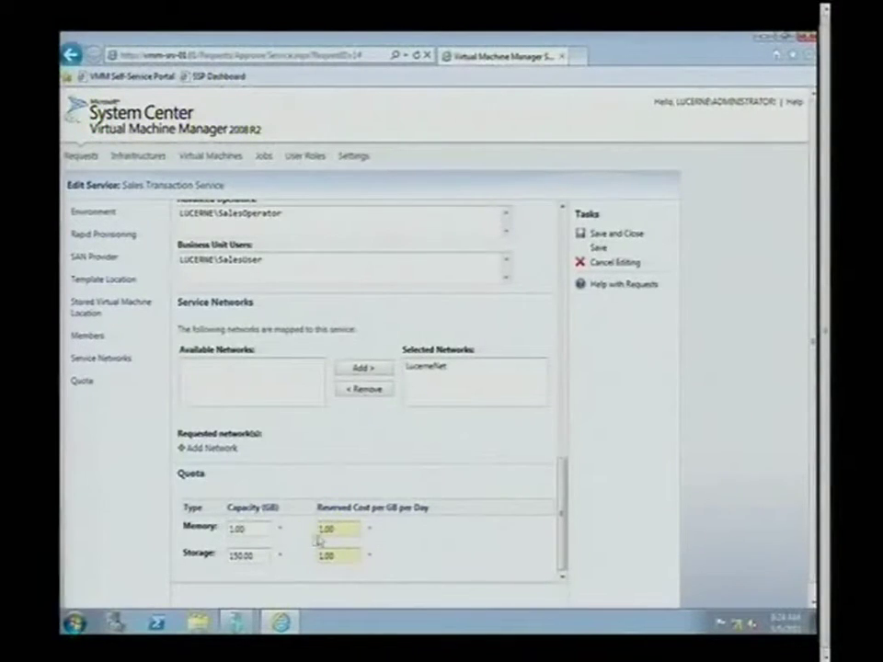
left_click(603, 241)
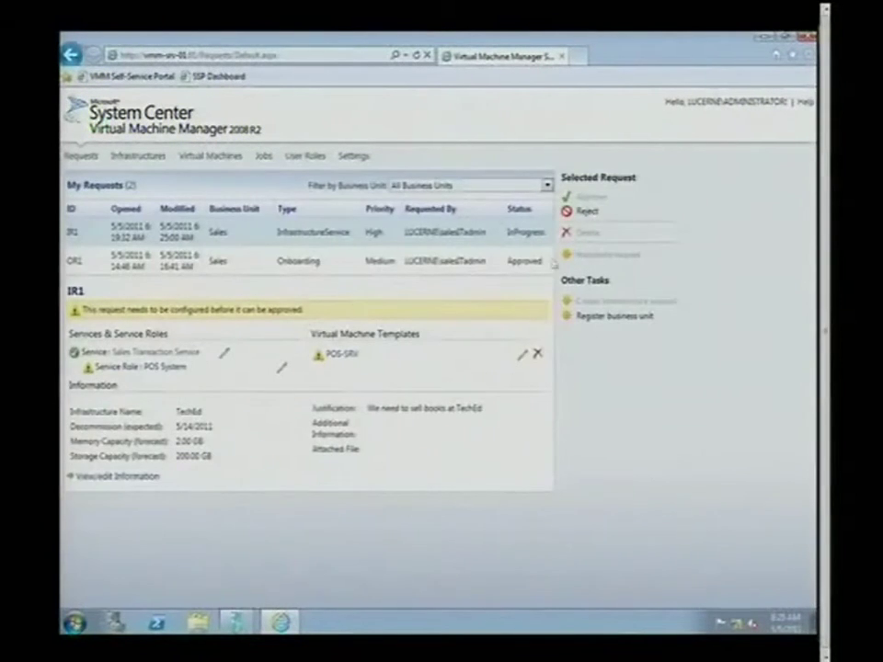
Save the POS System service role and the POS-SRV template assignment for request IR1
left_click(162, 369)
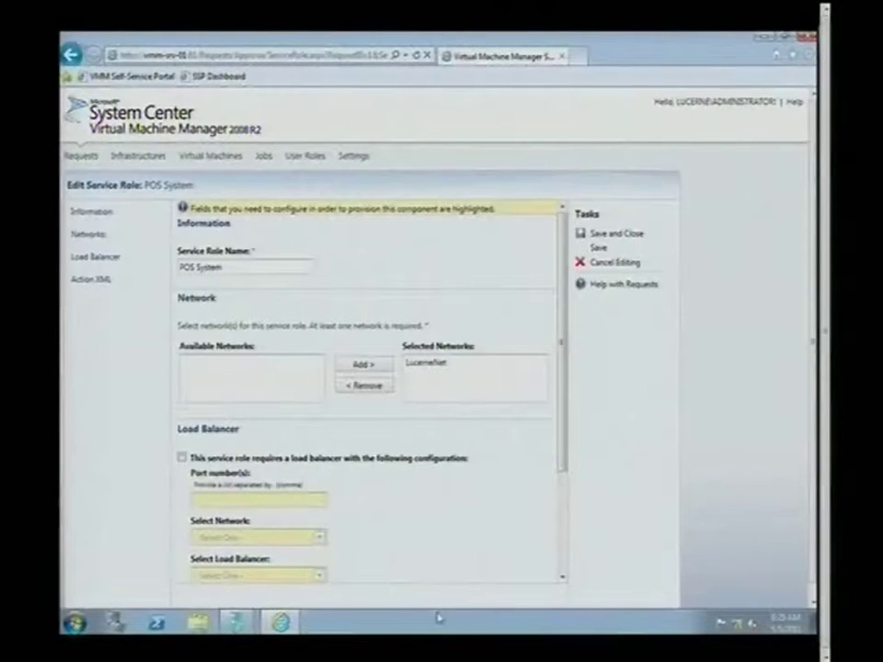
left_click(563, 553)
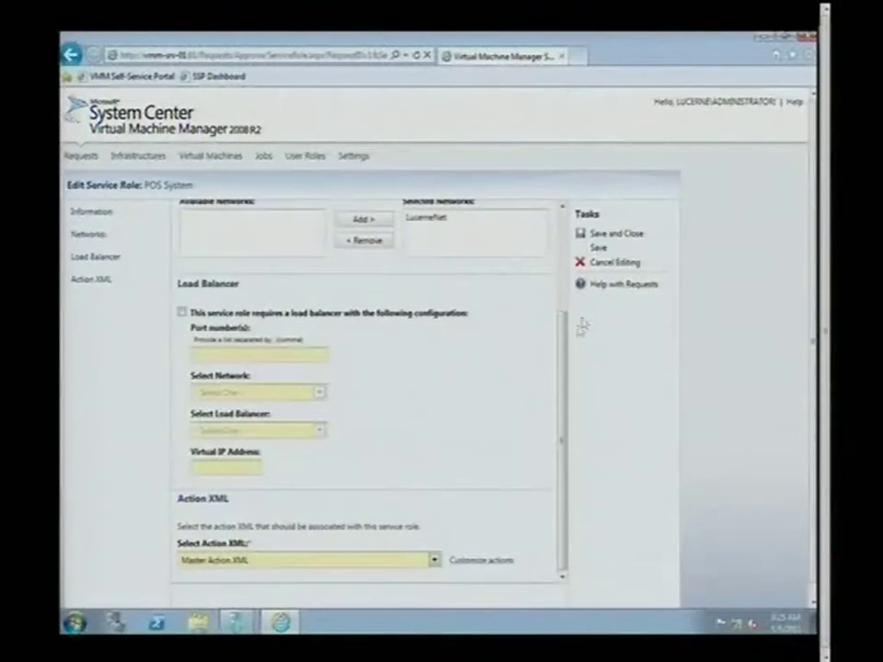
left_click(588, 234)
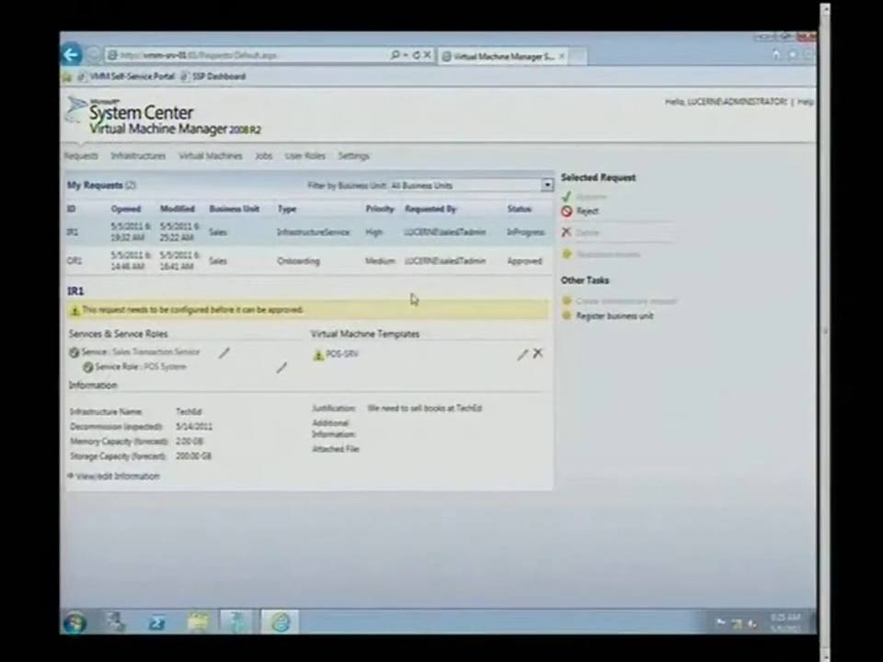
left_click(349, 357)
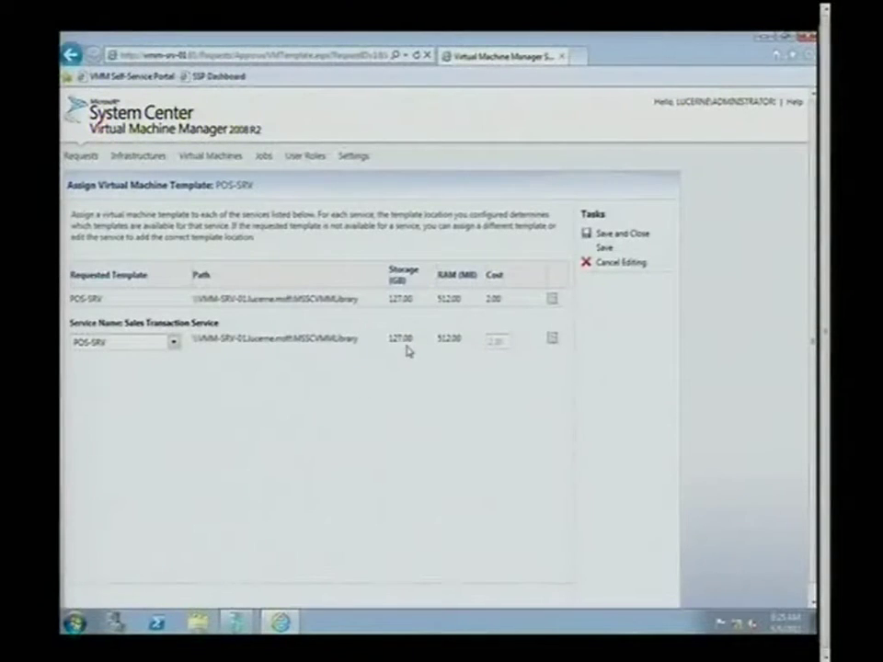
left_click(621, 235)
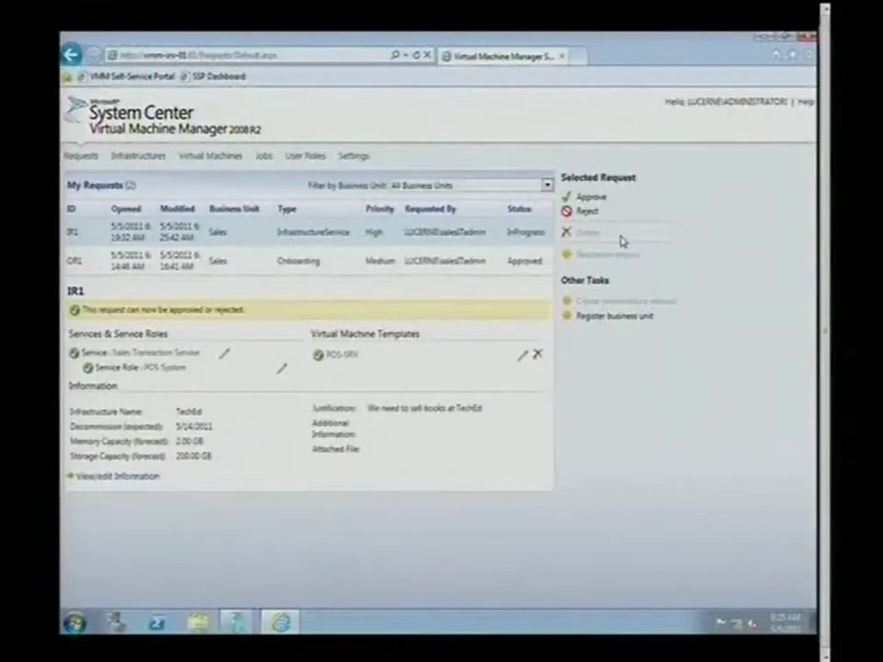
Approve request IR1 with the approval comment OK
left_click(591, 198)
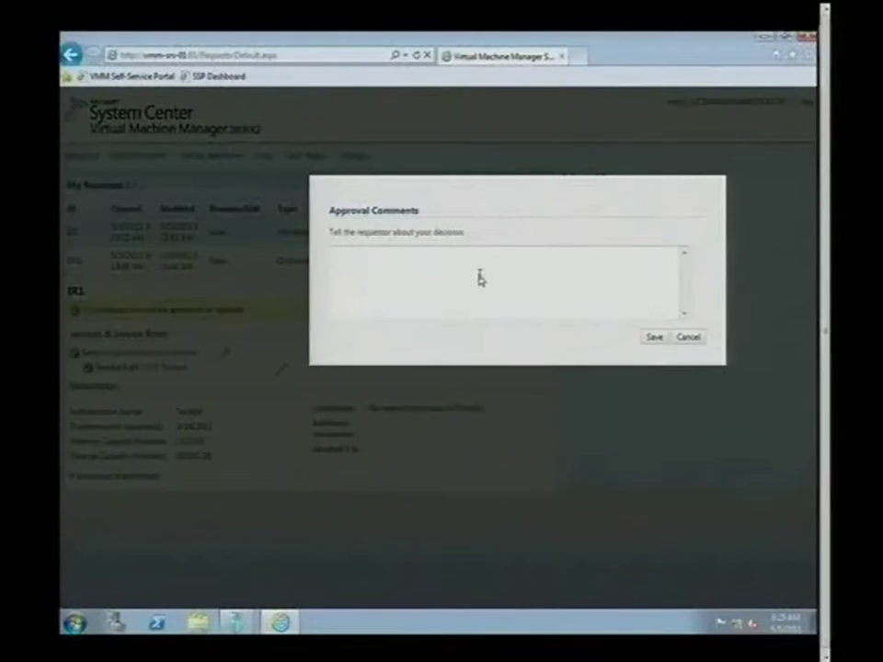
type("OK")
left_click(654, 337)
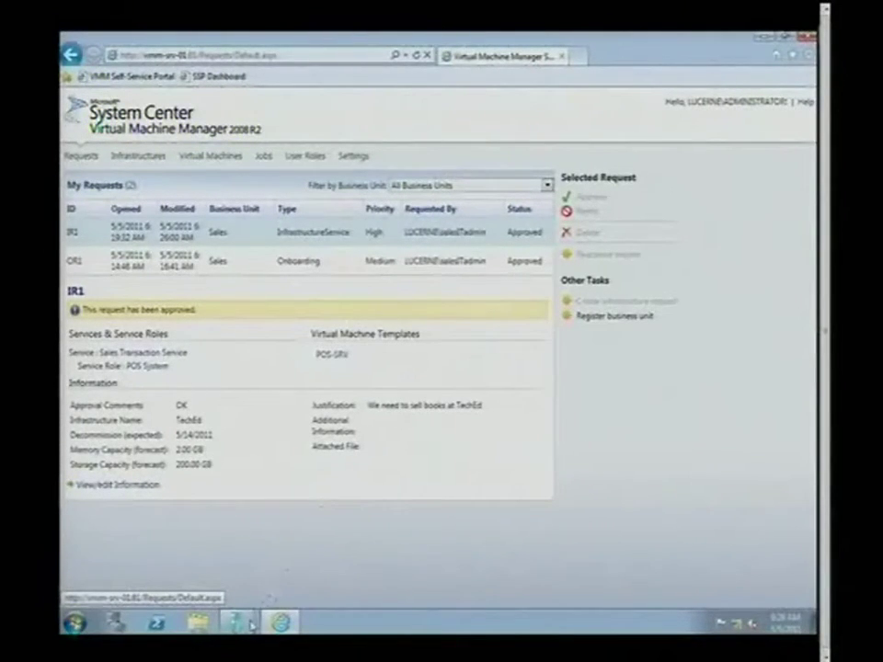
mouse_move(251, 626)
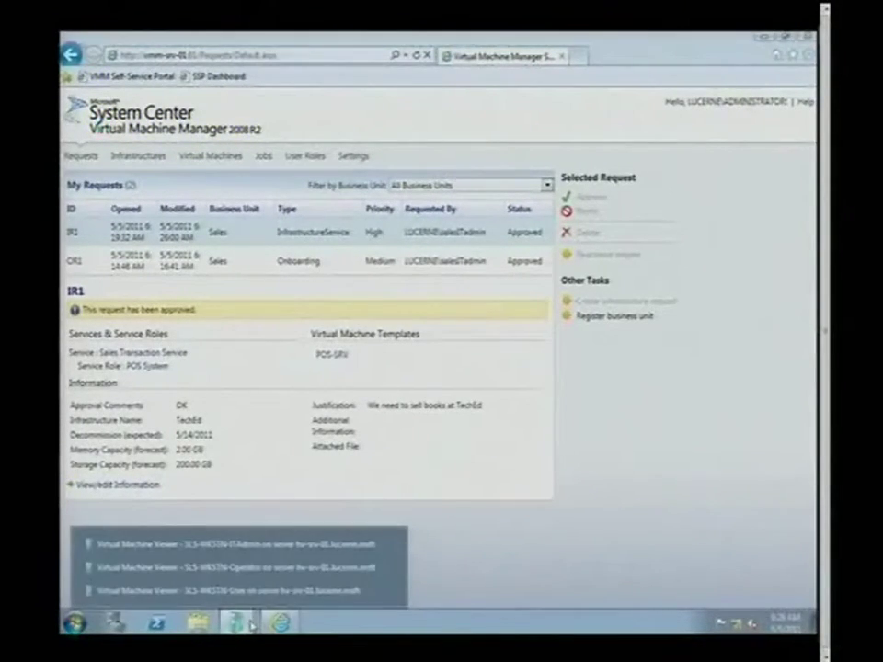
Show the SLS-WESTIN-Operator viewer full screen and open Internet Explorer to the portal's Virtual Machines list
left_click(270, 567)
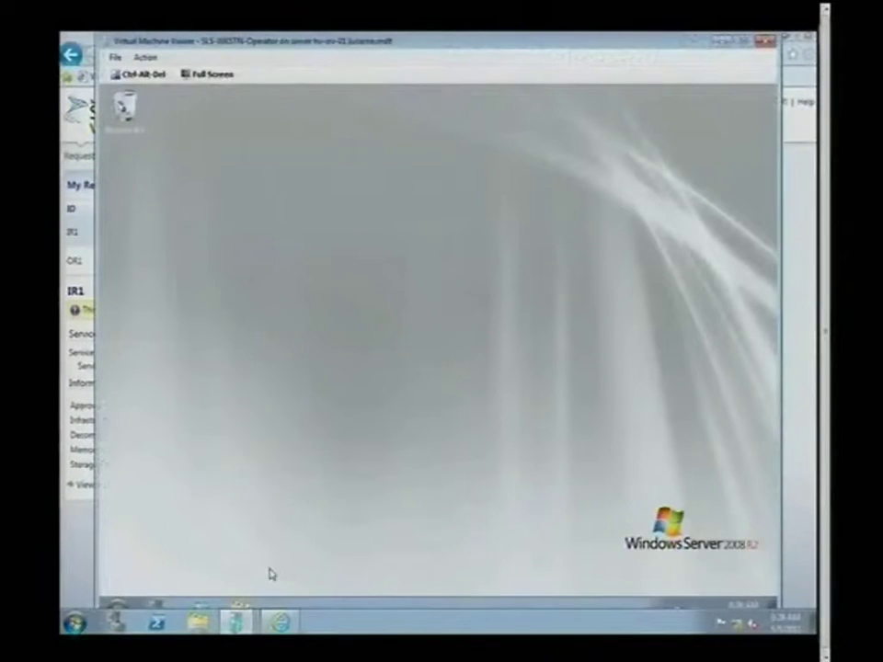
left_click(213, 73)
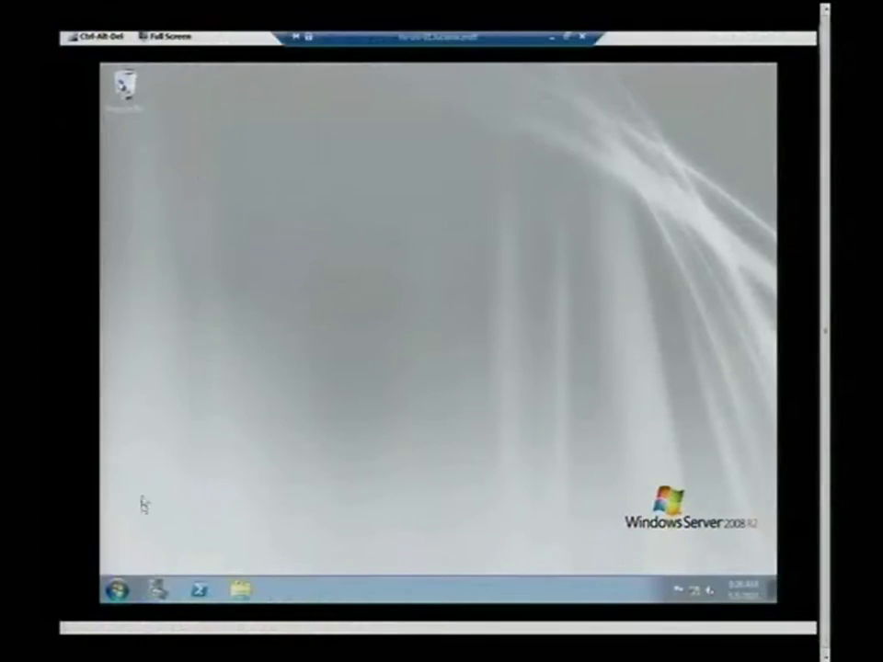
left_click(117, 590)
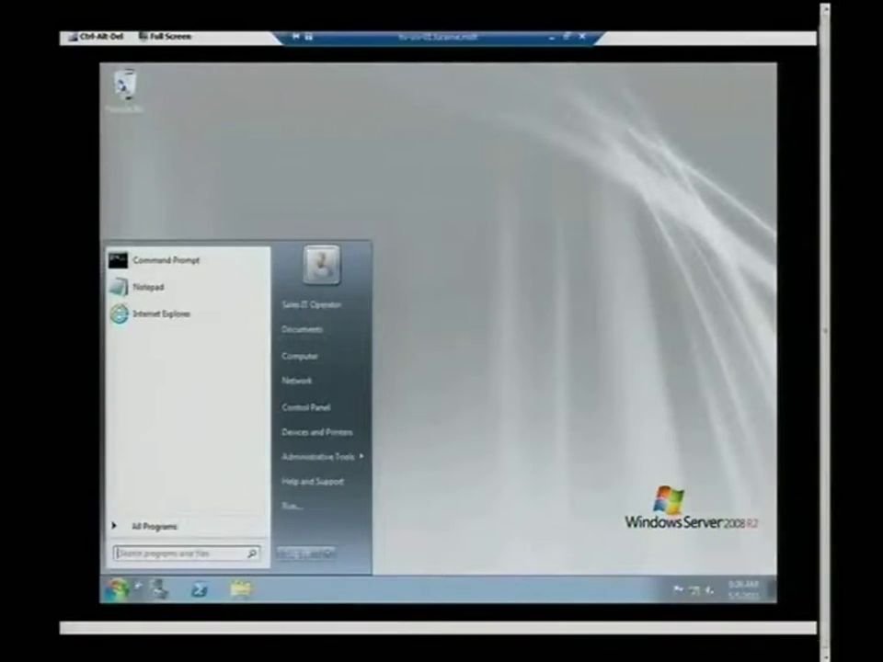
left_click(175, 316)
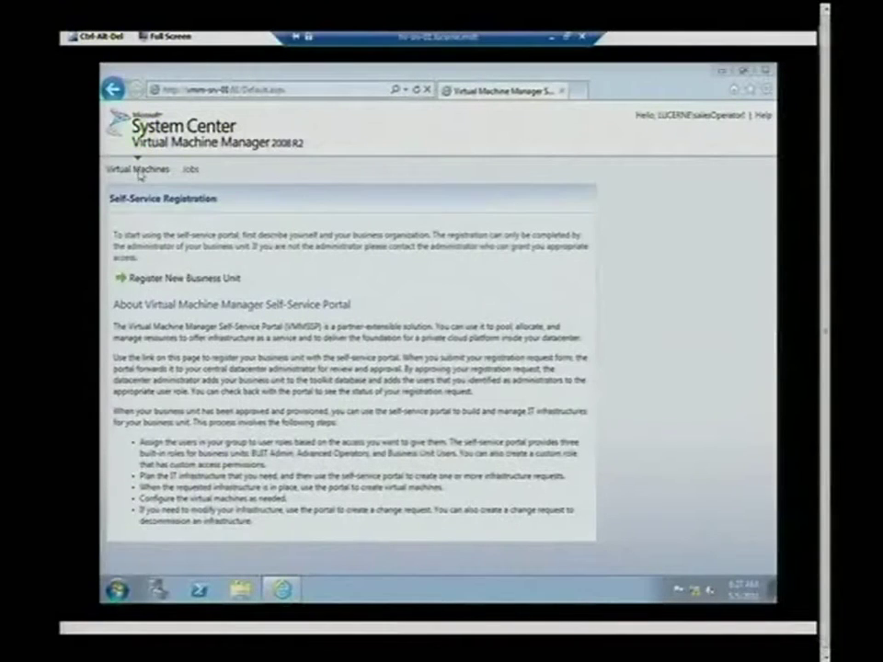
left_click(138, 170)
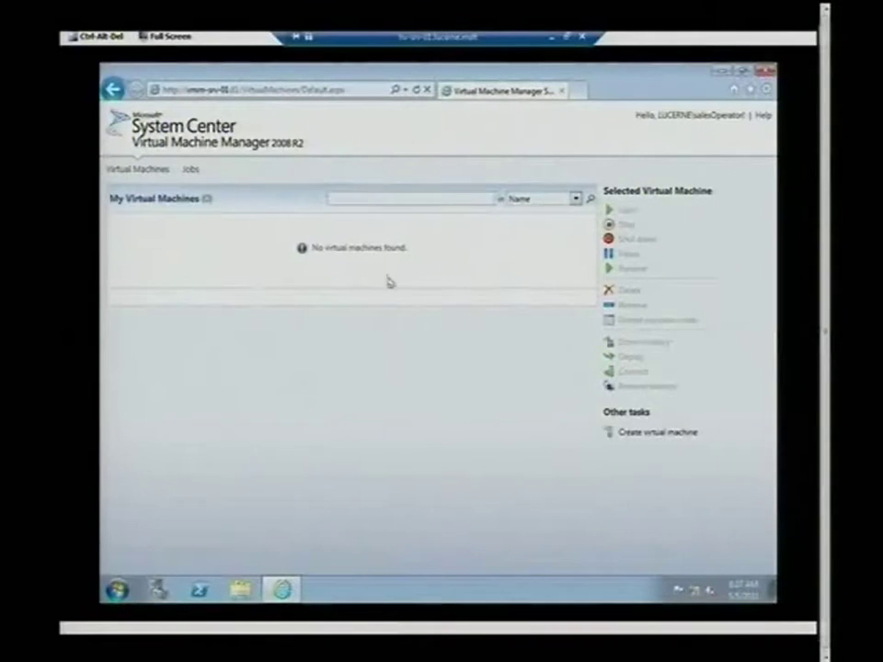
Start a new virtual machine, naming it individually as POS-SQL-TechEd
left_click(648, 443)
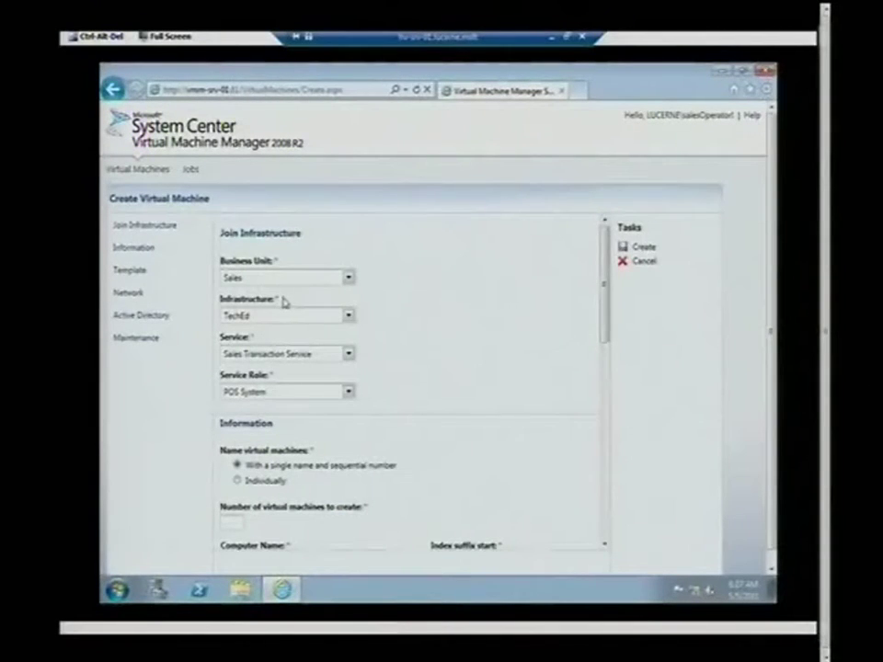
left_click(275, 481)
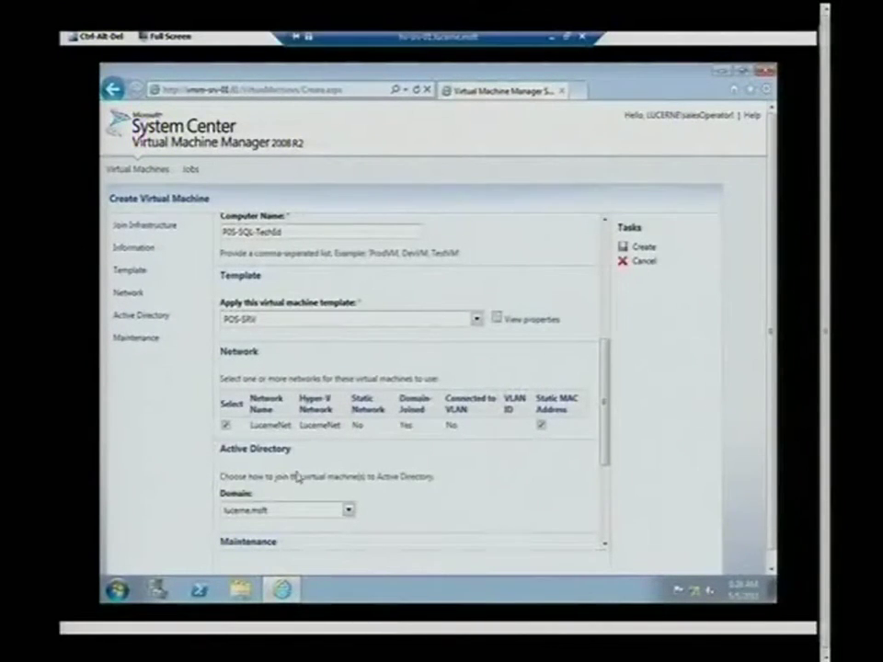
left_click(603, 517)
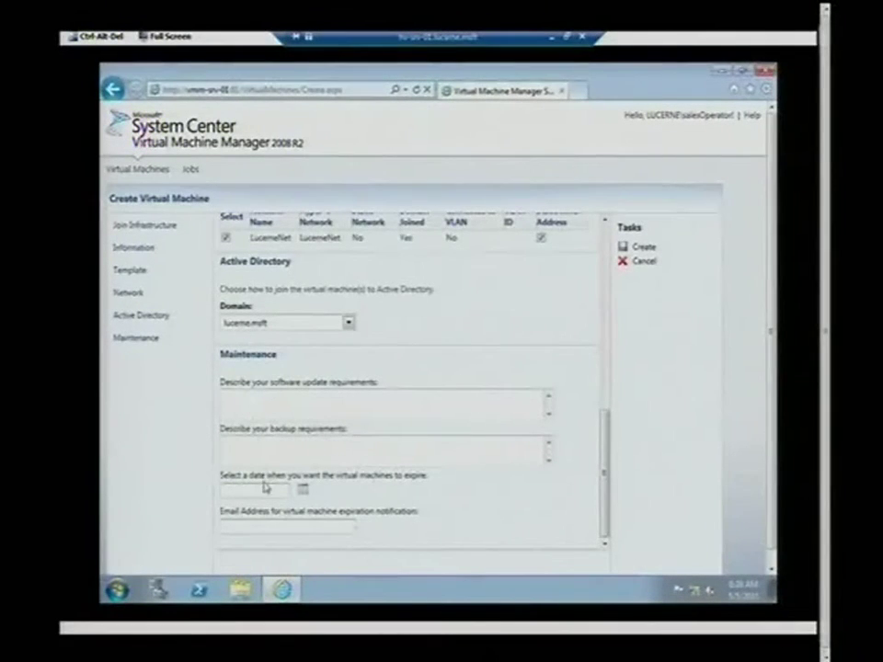
Set the expiry date to 5/14/2011 and enter the expiry notification e-mail address
left_click(303, 489)
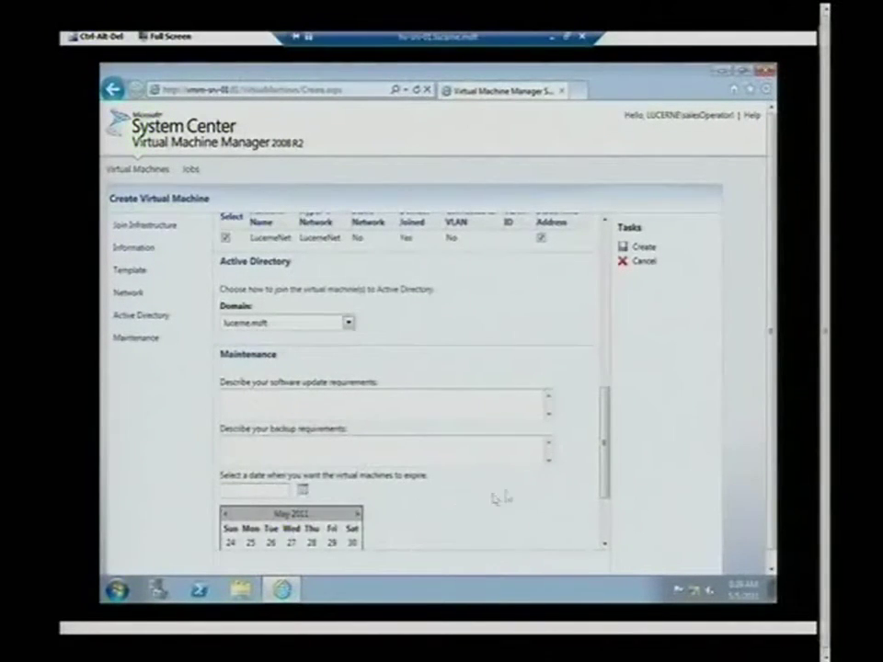
left_click(605, 522)
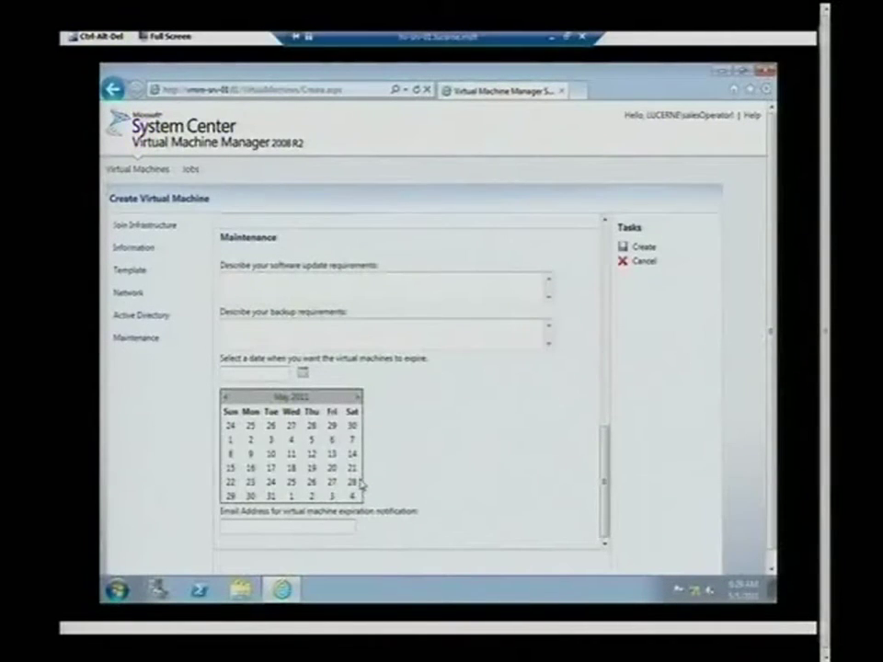
left_click(349, 454)
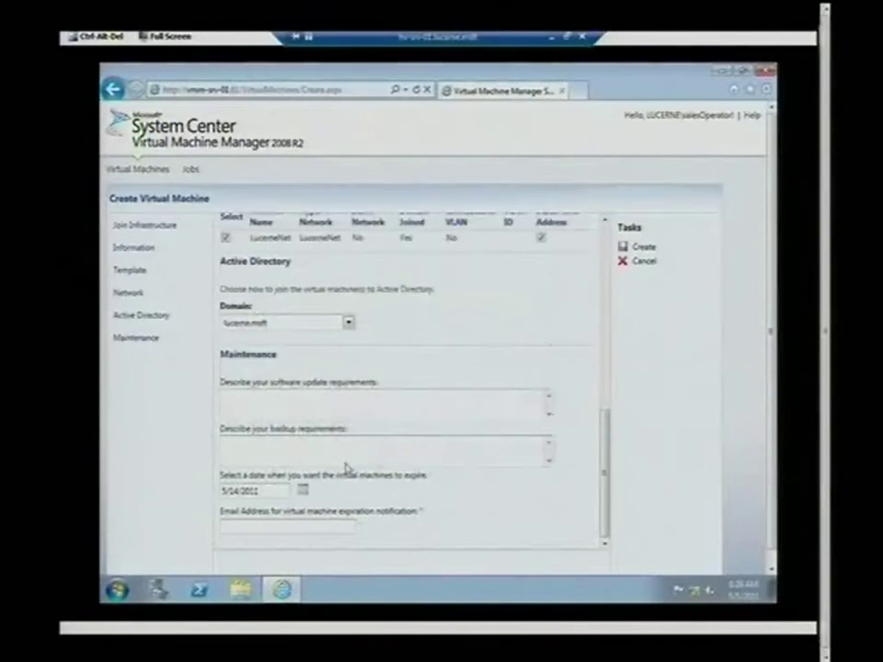
left_click(253, 530)
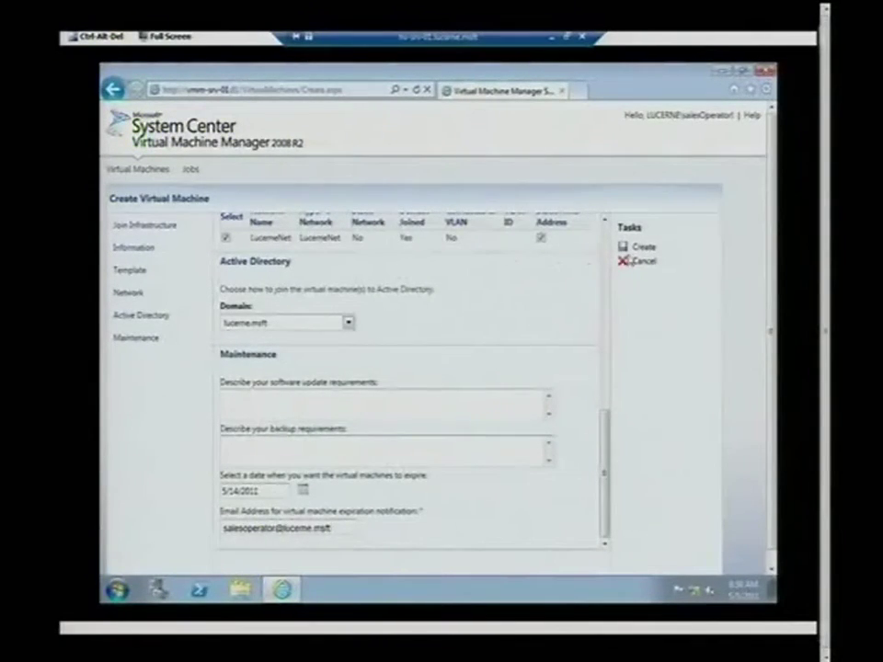
Create the POS-SQL-TechEd virtual machine, then exit full-screen mode
left_click(640, 246)
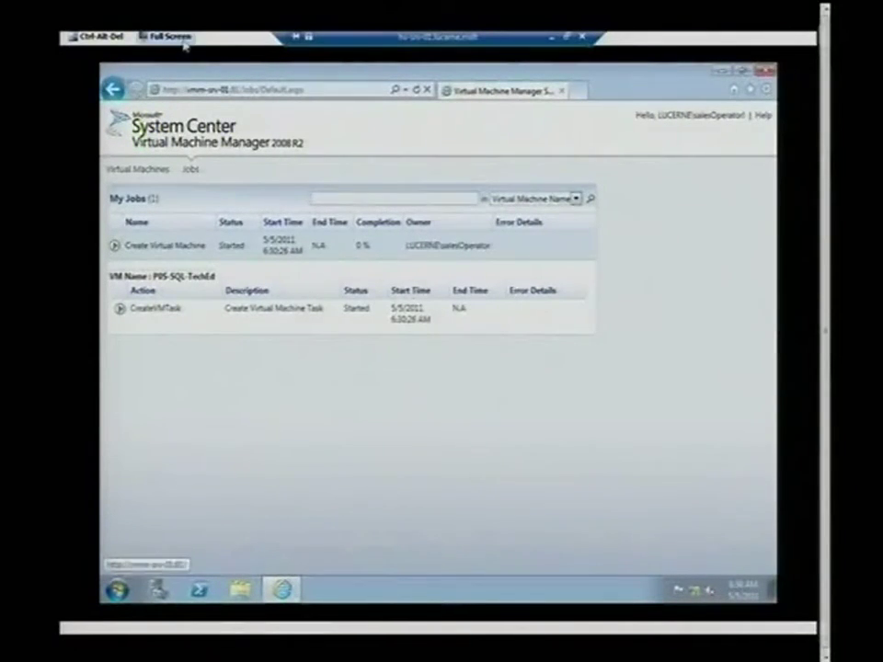
left_click(143, 37)
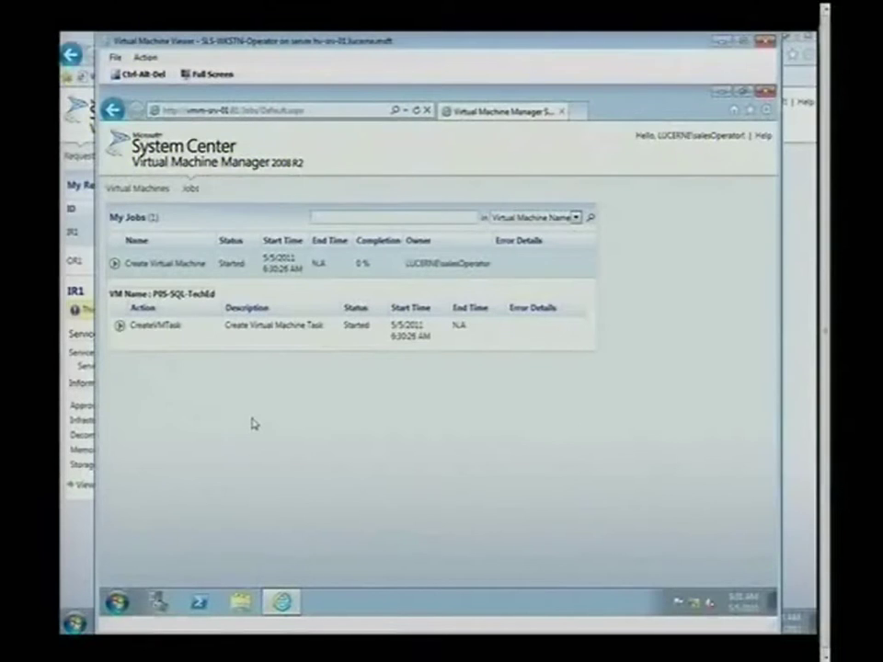